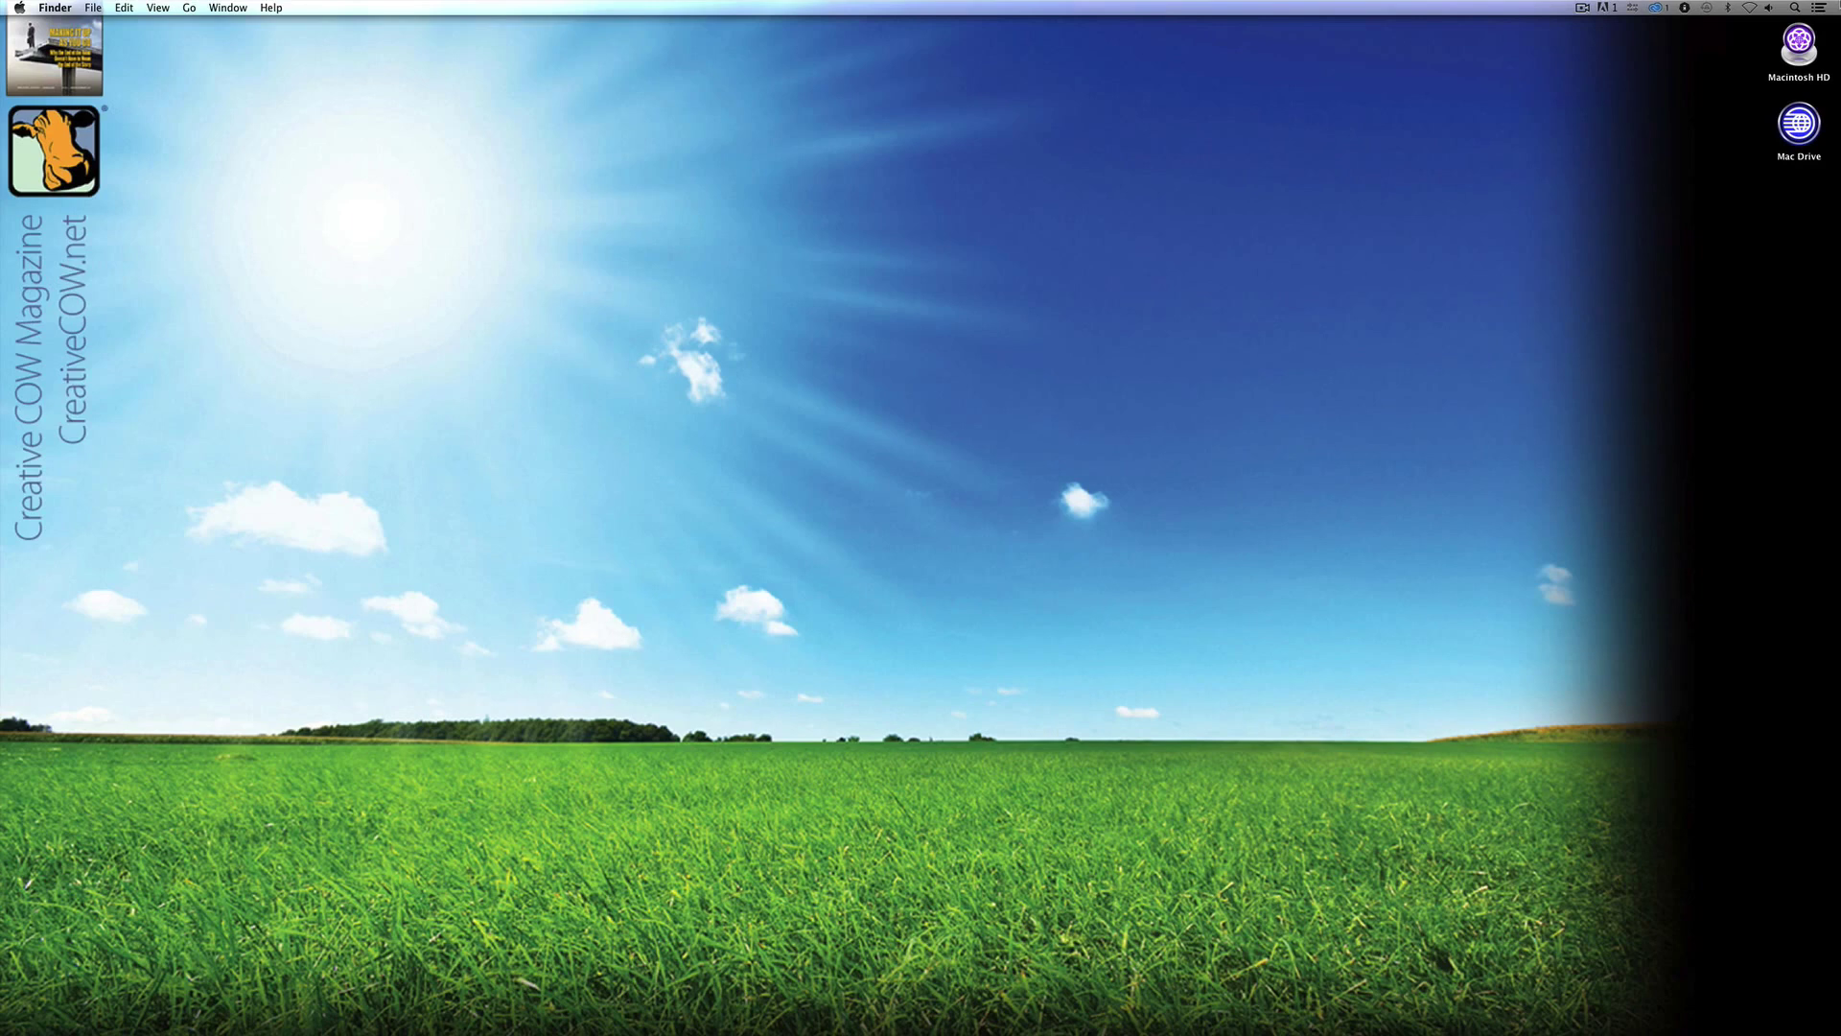
Step: Create a new Film & Video HDV/HDTV 720p (1280×720) document with a black background
key("super+Tab")
key("super+Tab")
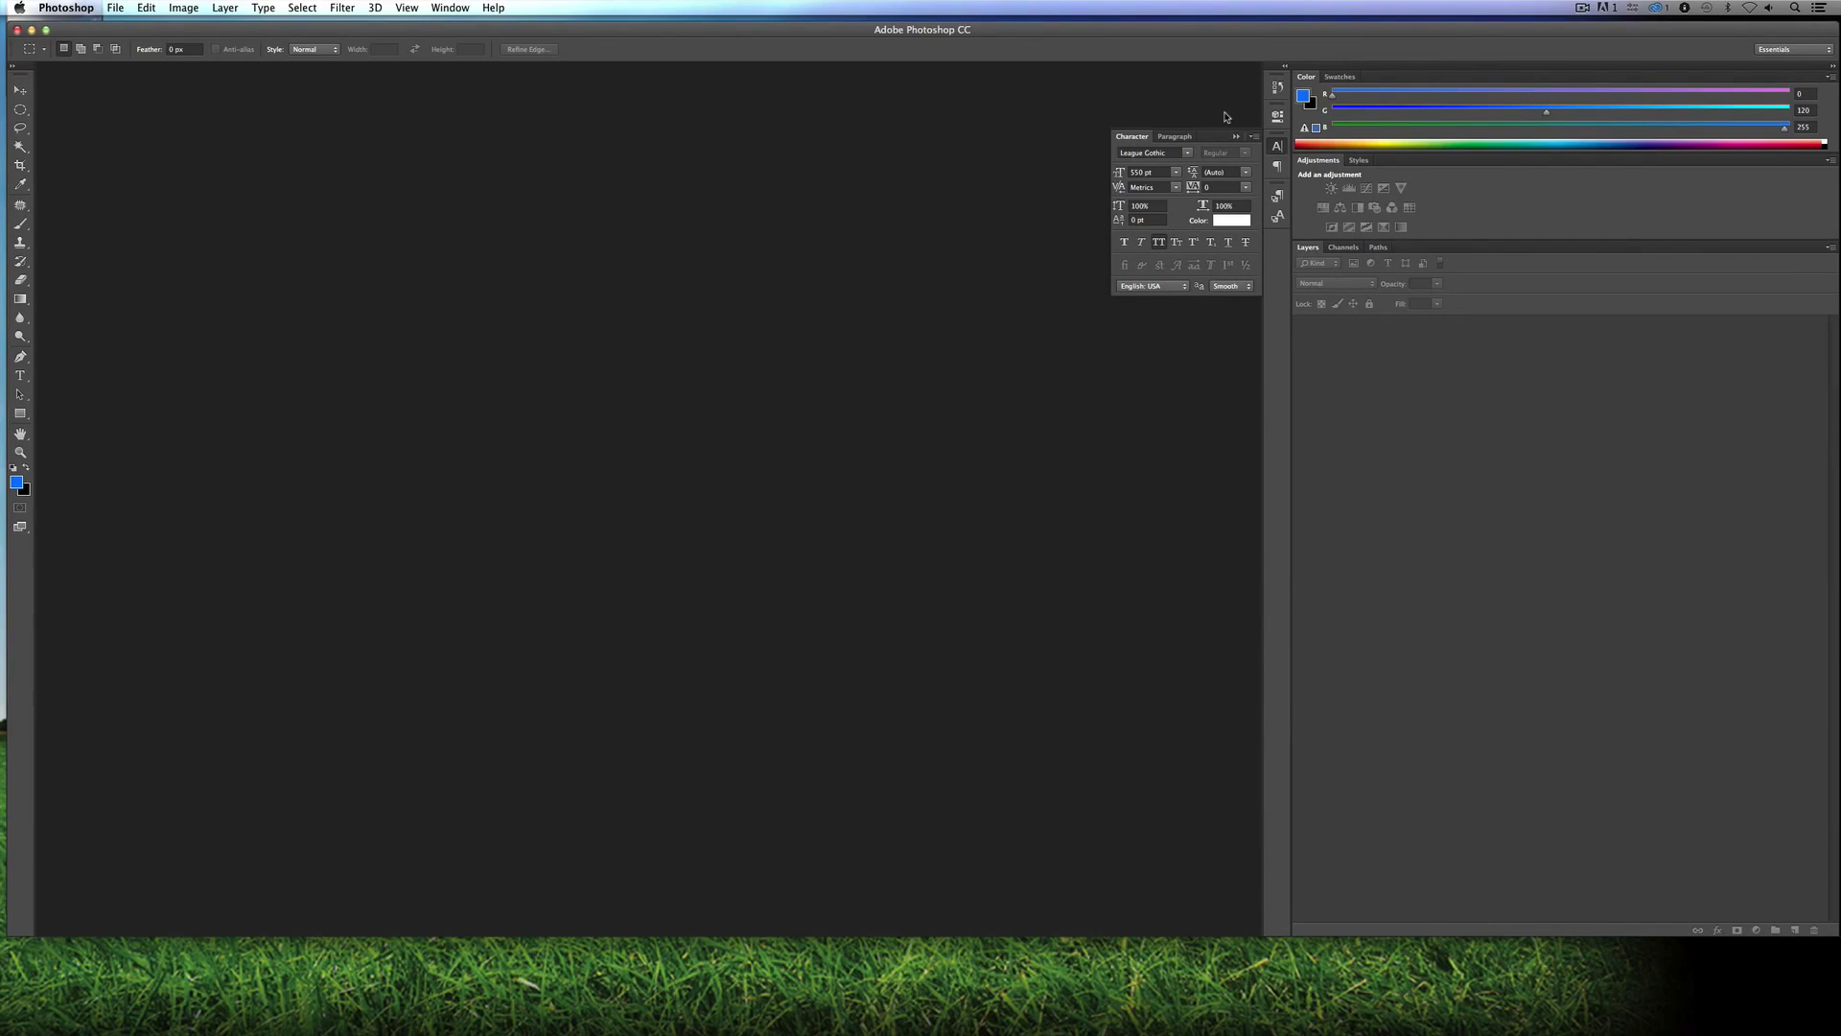
left_click(120, 8)
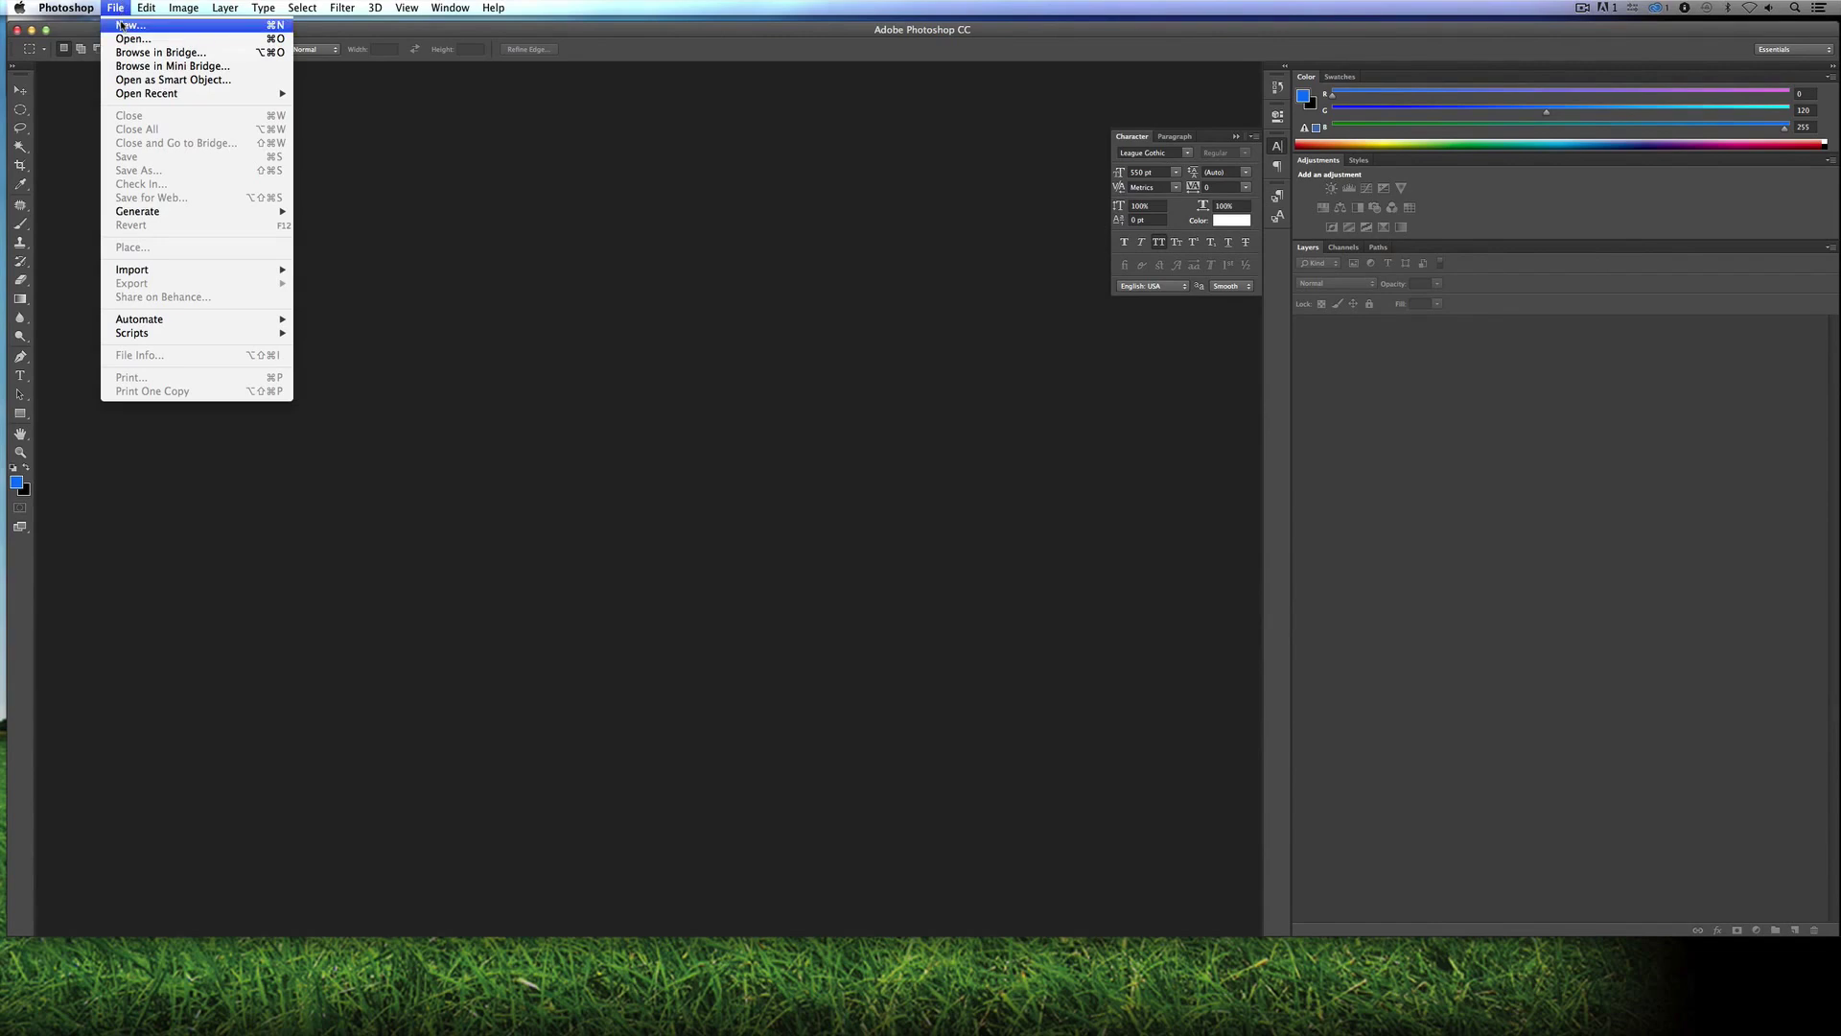
left_click(120, 25)
left_click(816, 405)
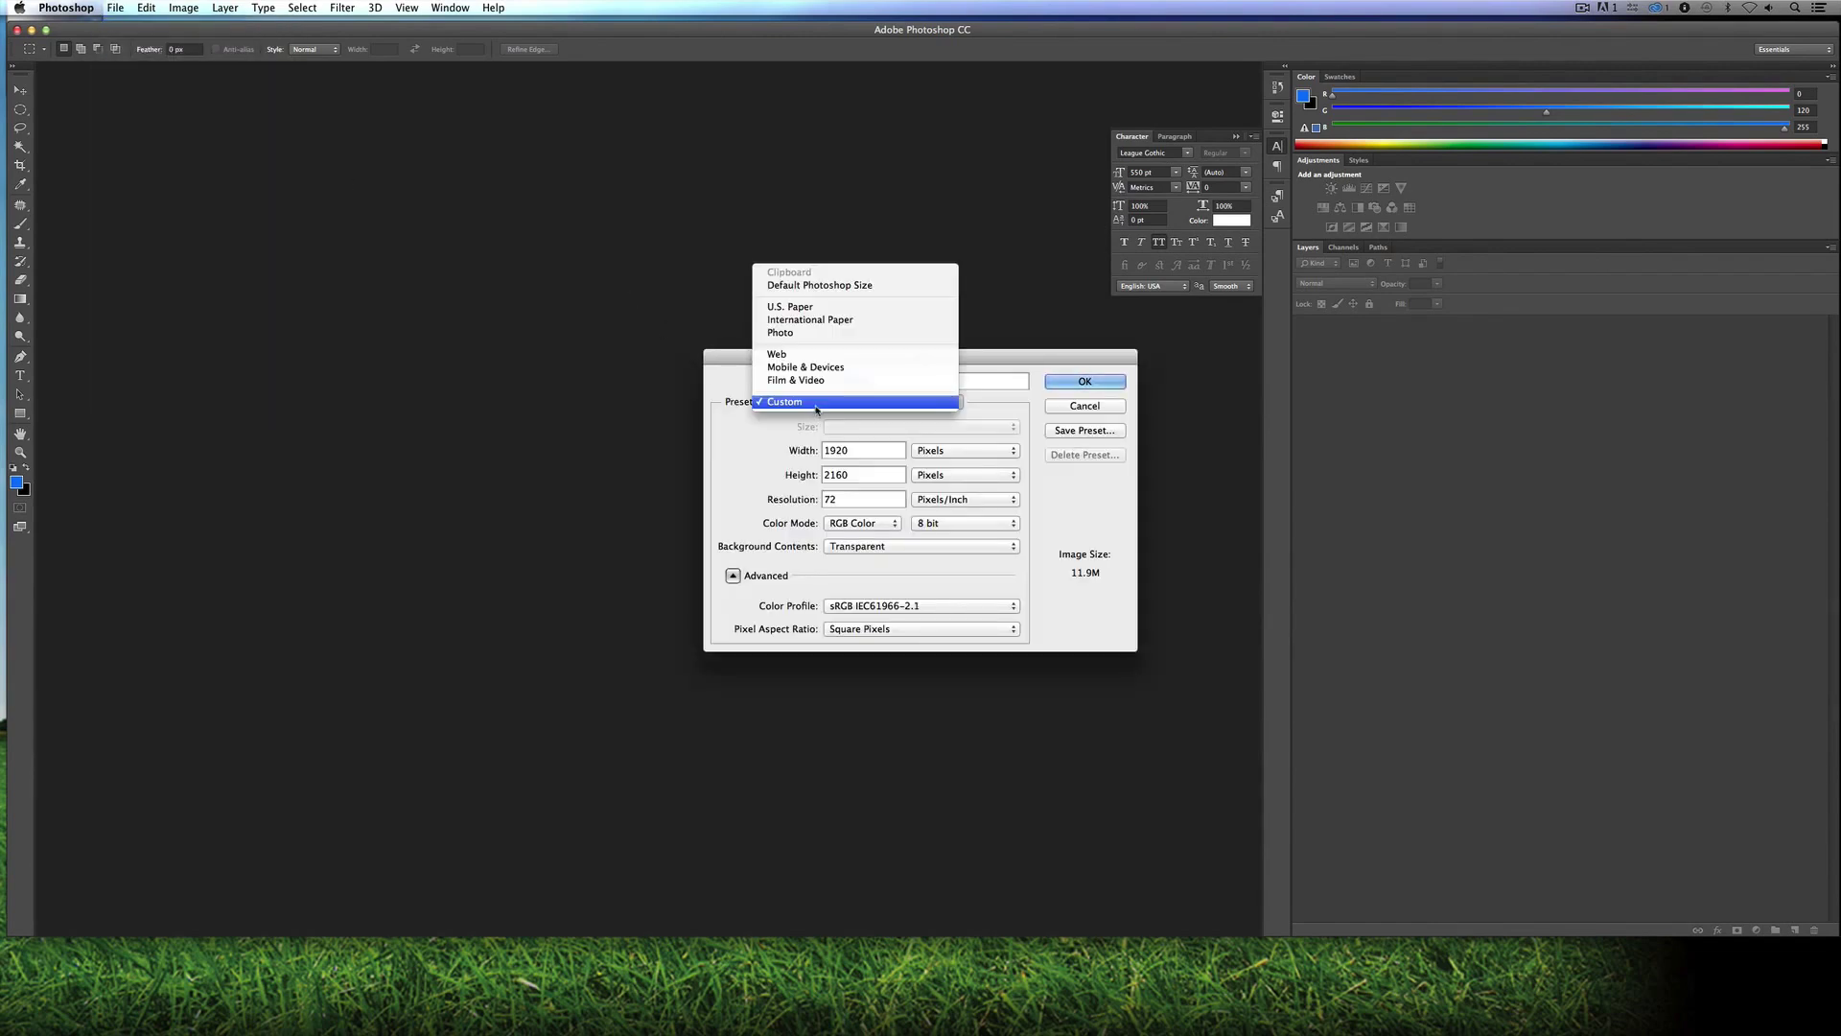
left_click(828, 380)
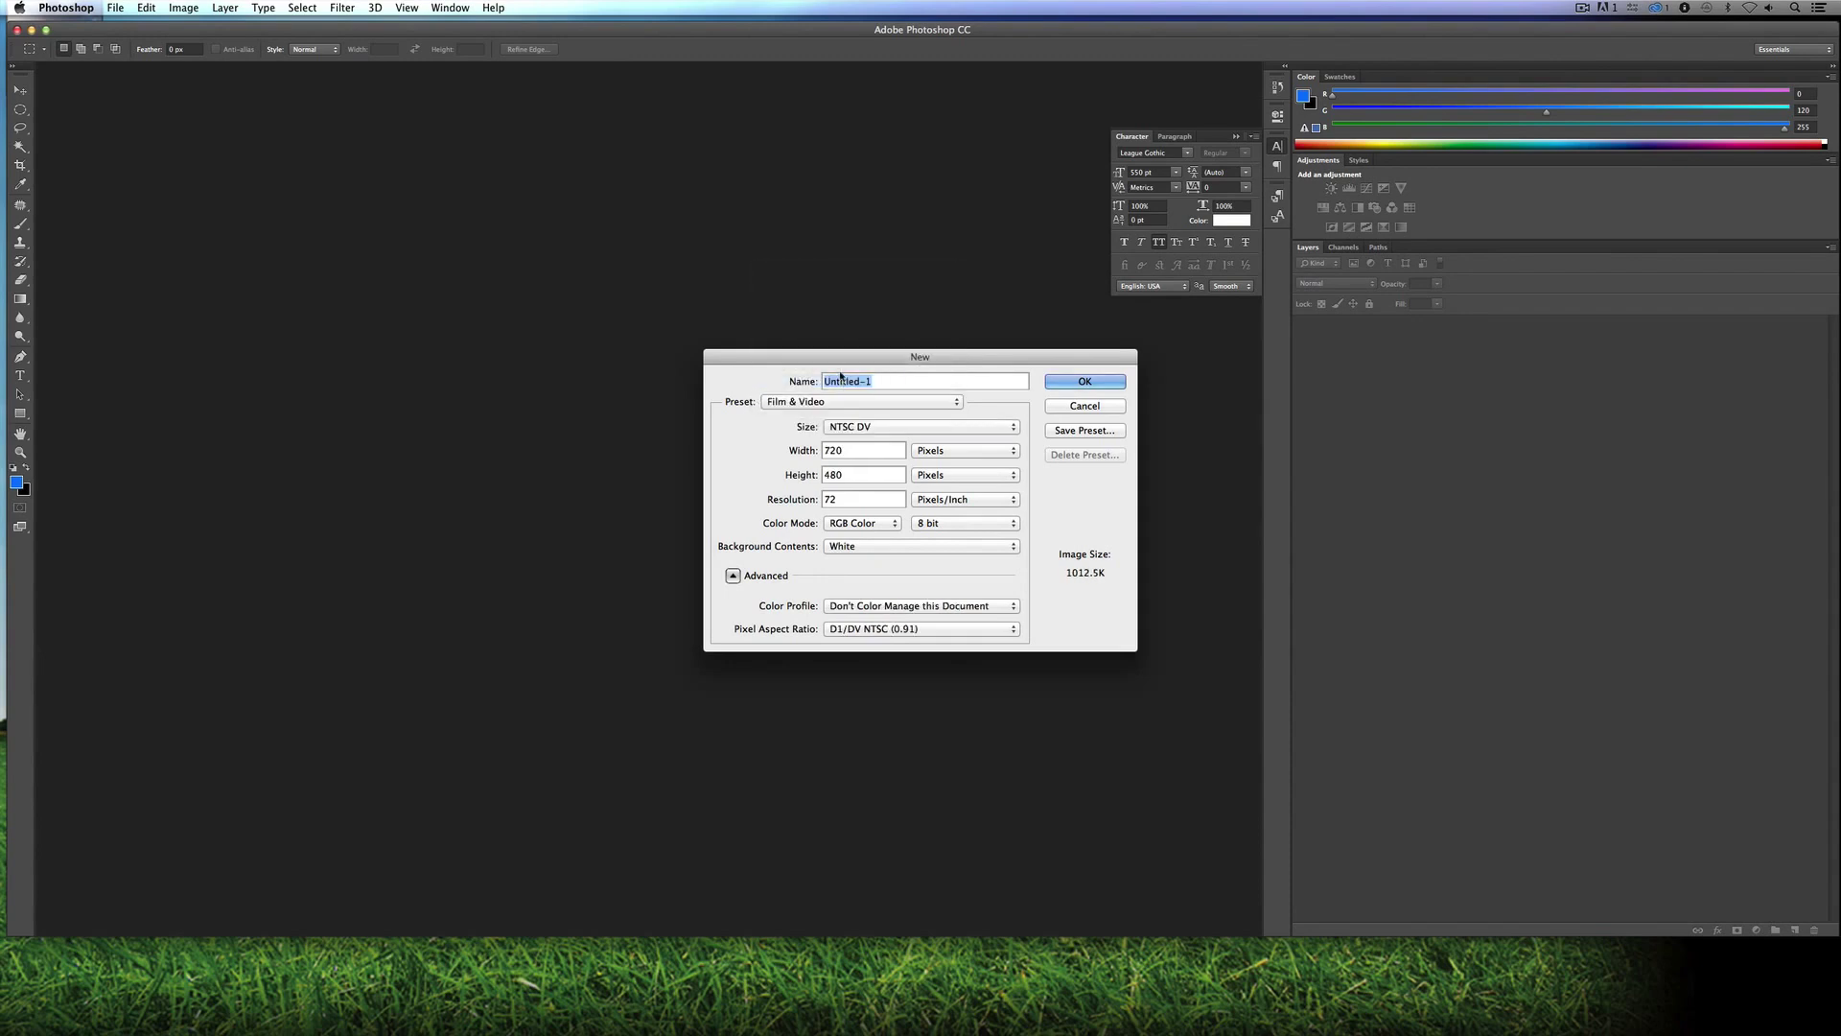
left_click(890, 427)
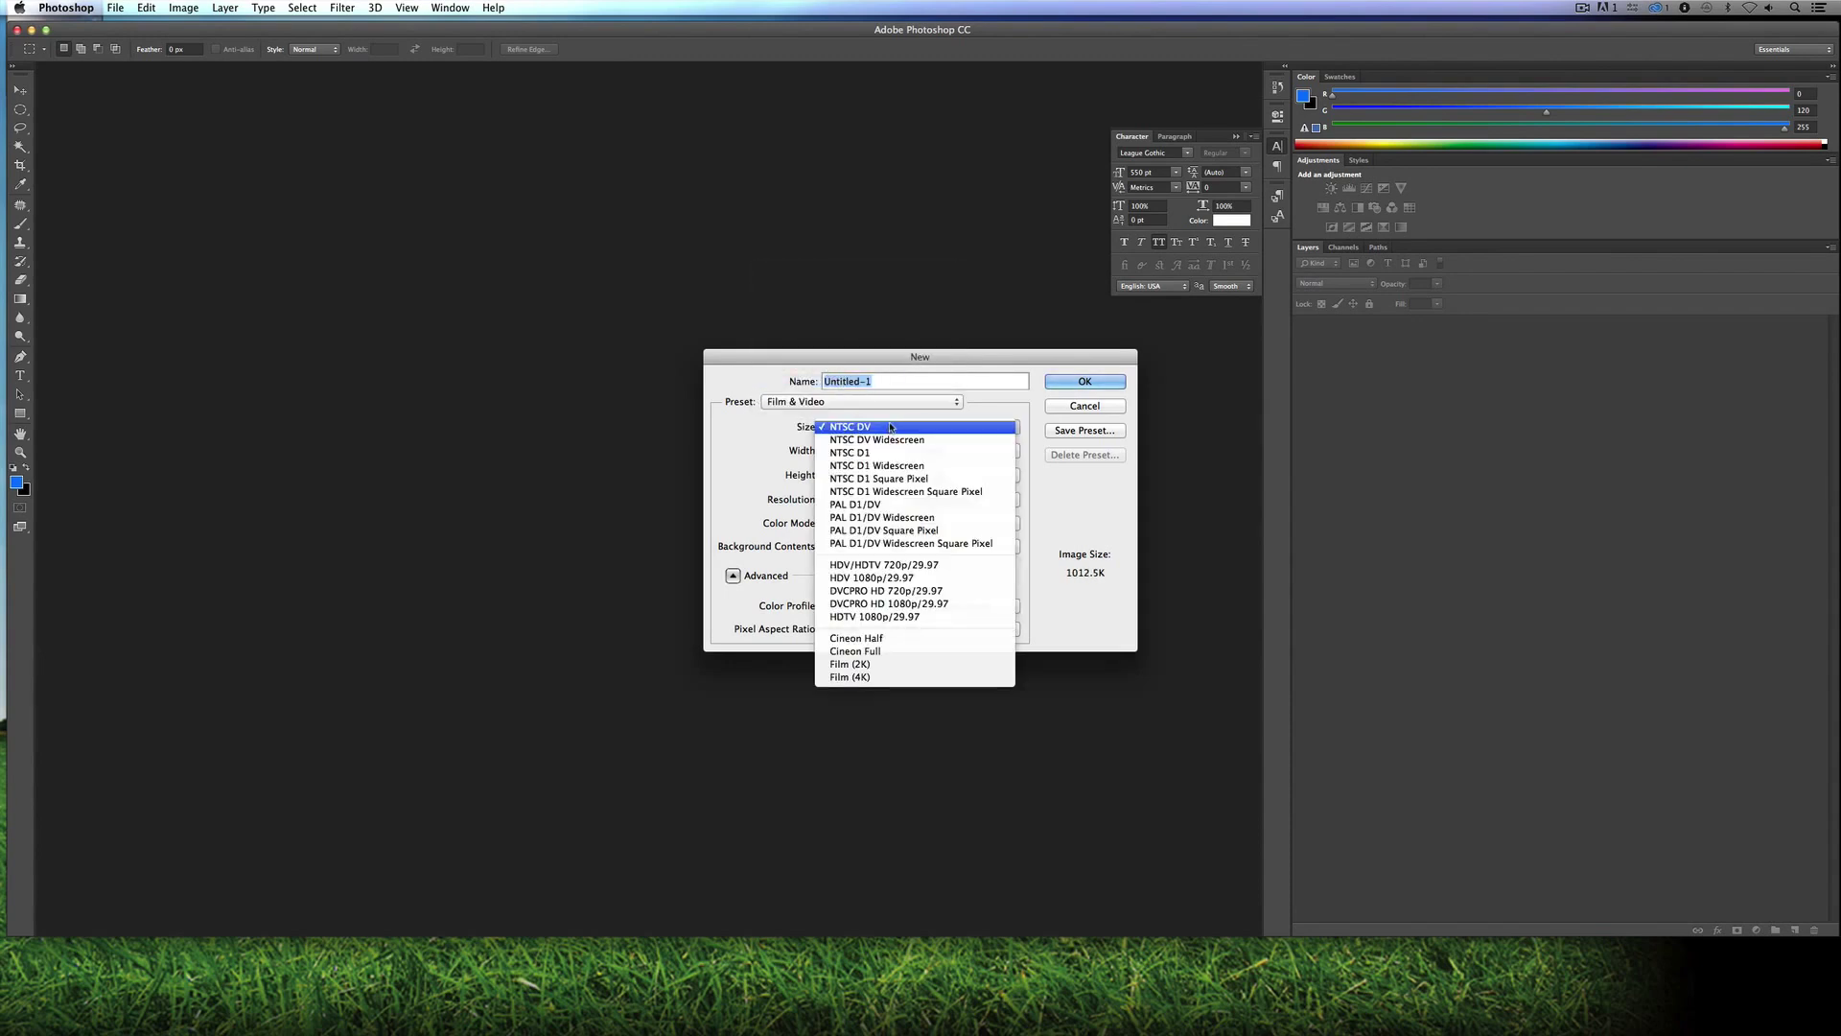
left_click(875, 567)
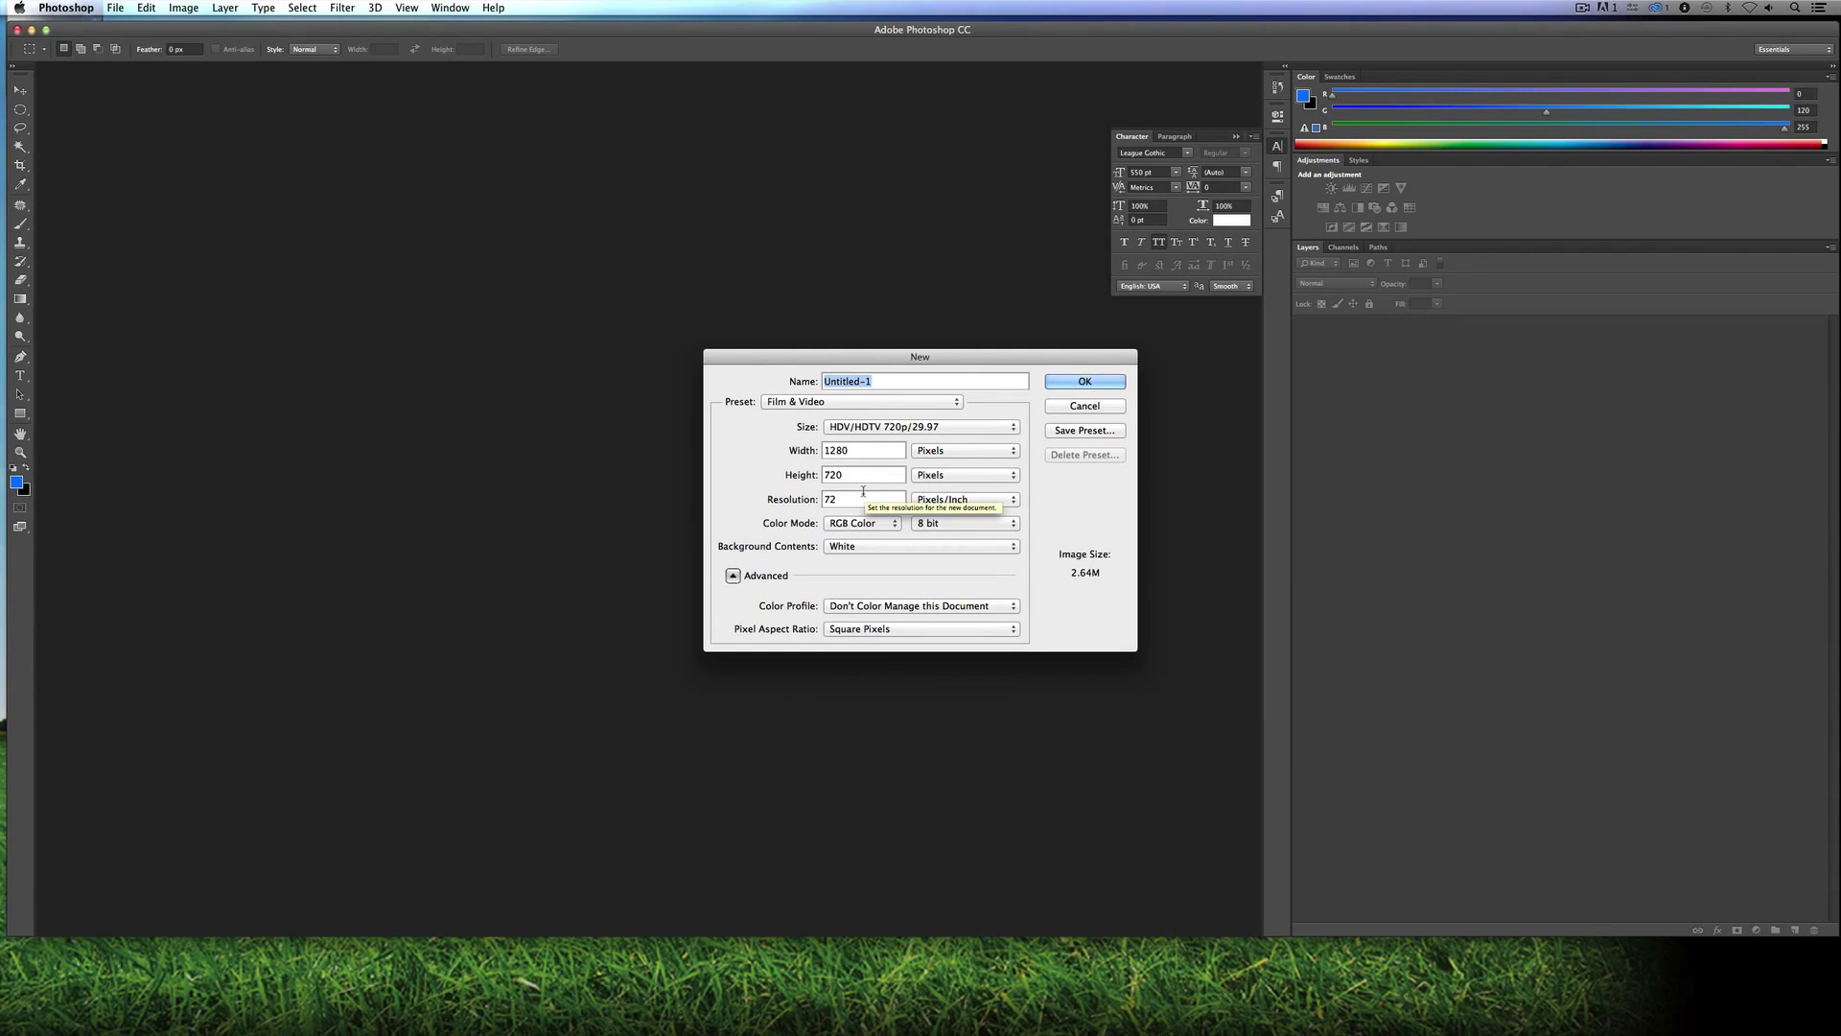
left_click(870, 546)
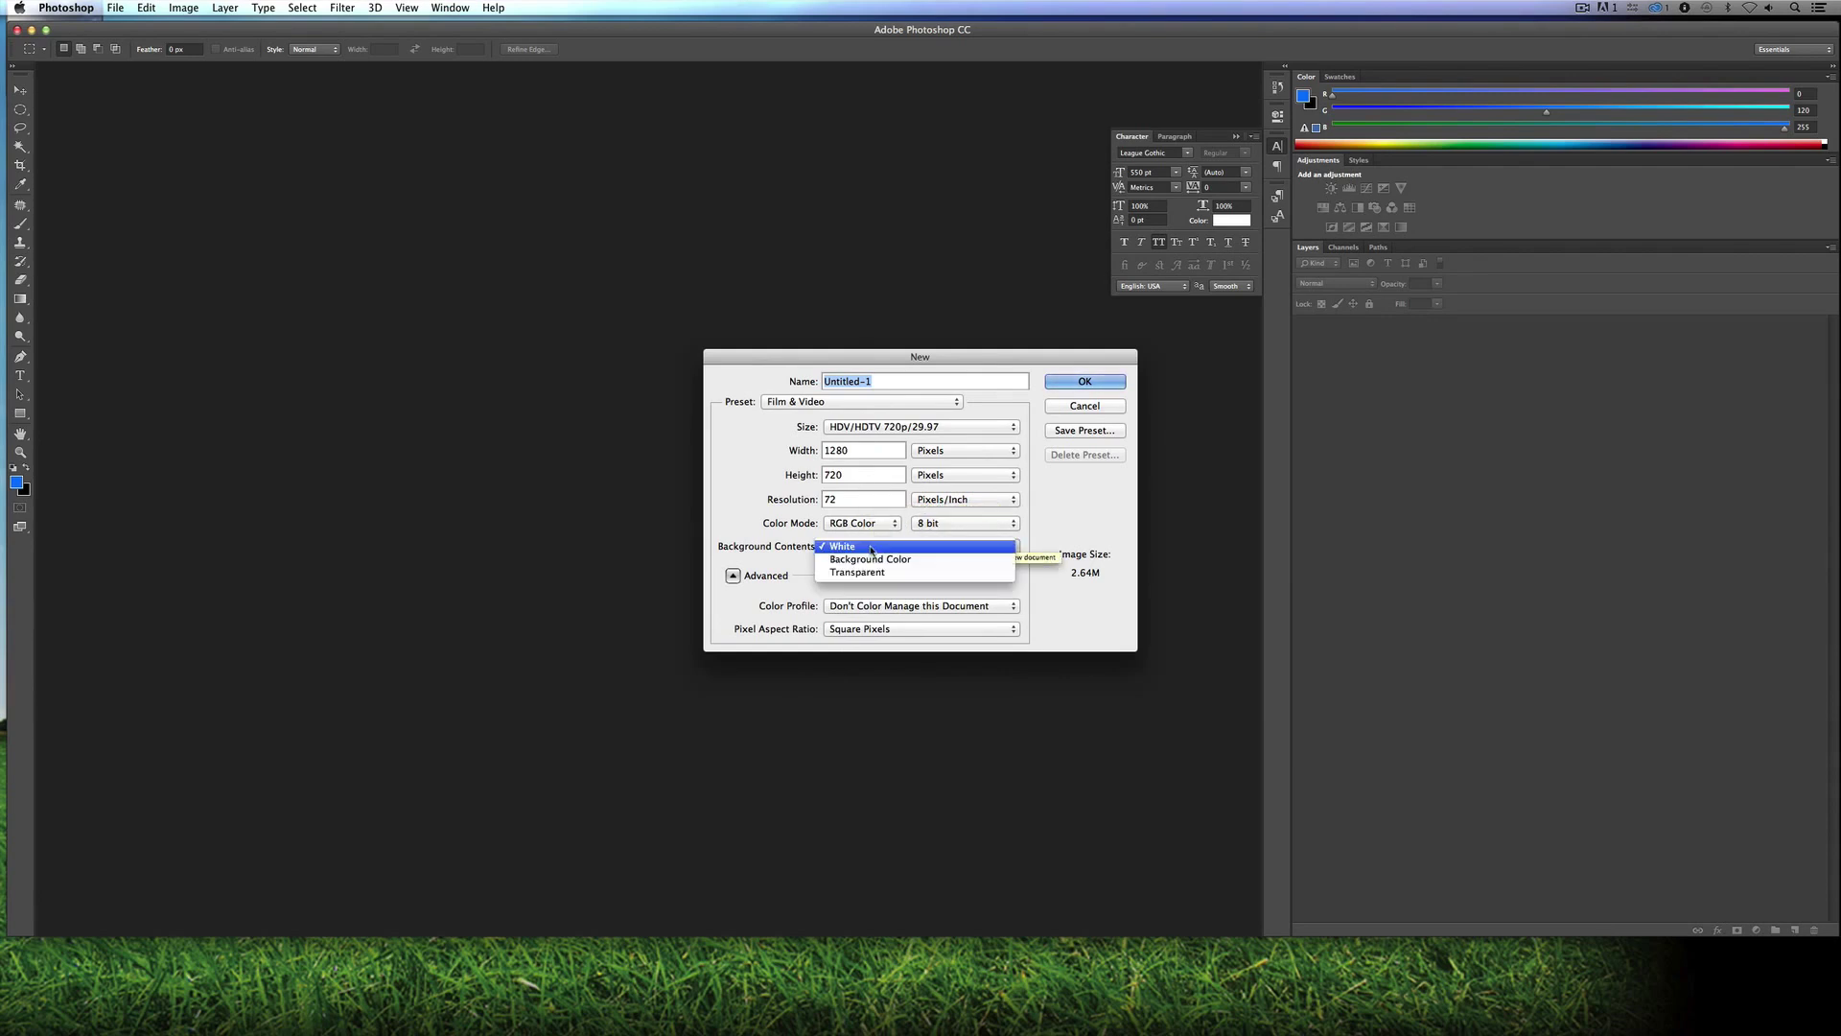
left_click(870, 559)
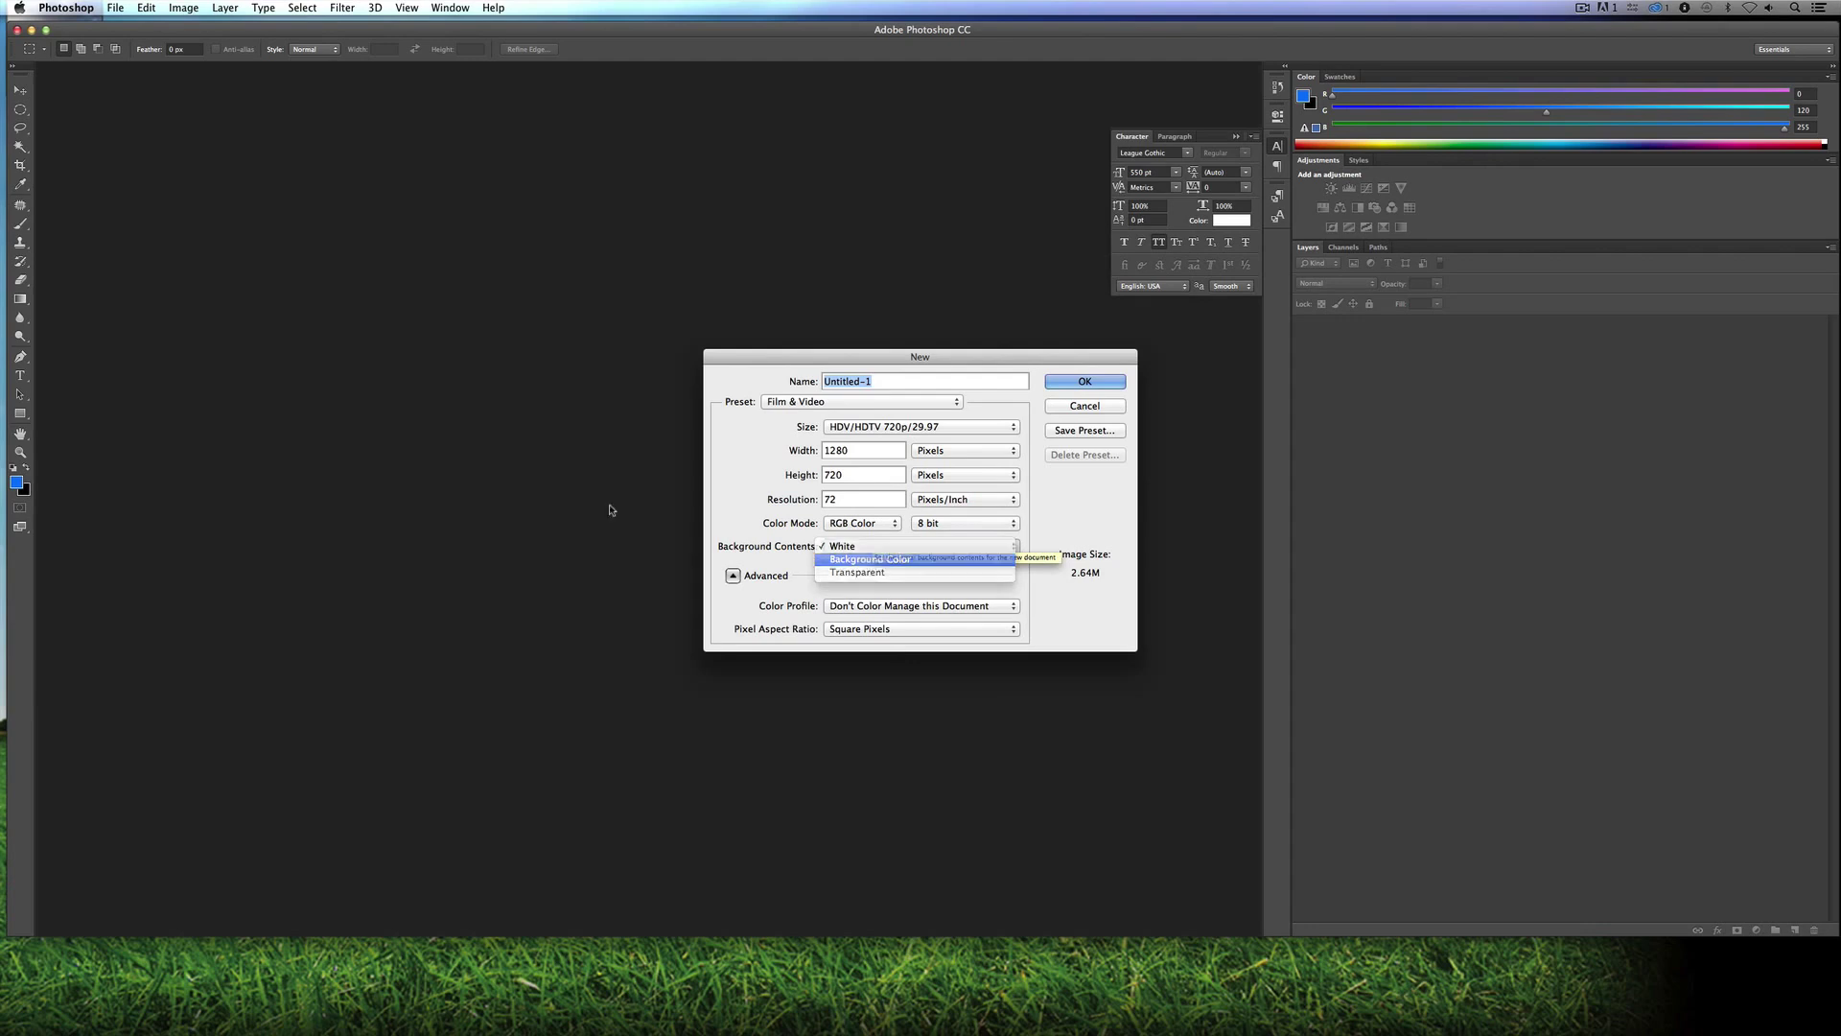
left_click(1081, 383)
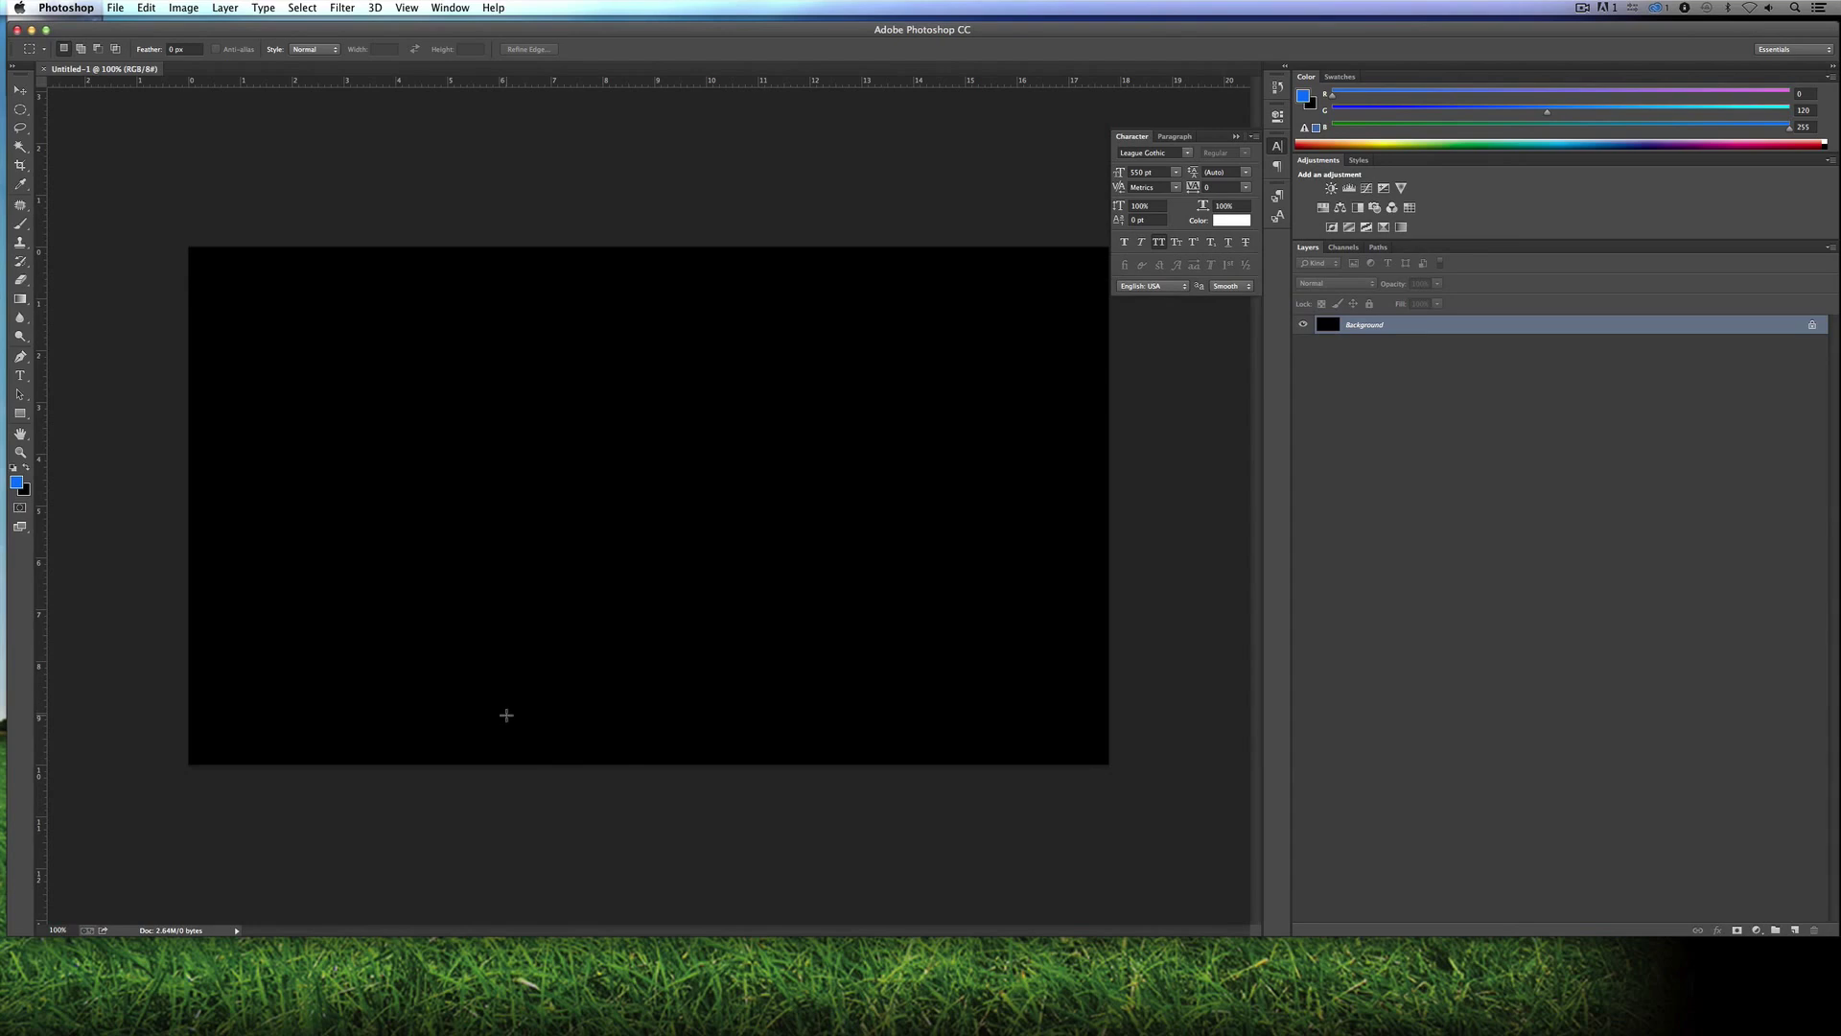
Step: Extend the canvas to 20 inches tall, anchored at the top, and view it at 66.7%
left_click(167, 5)
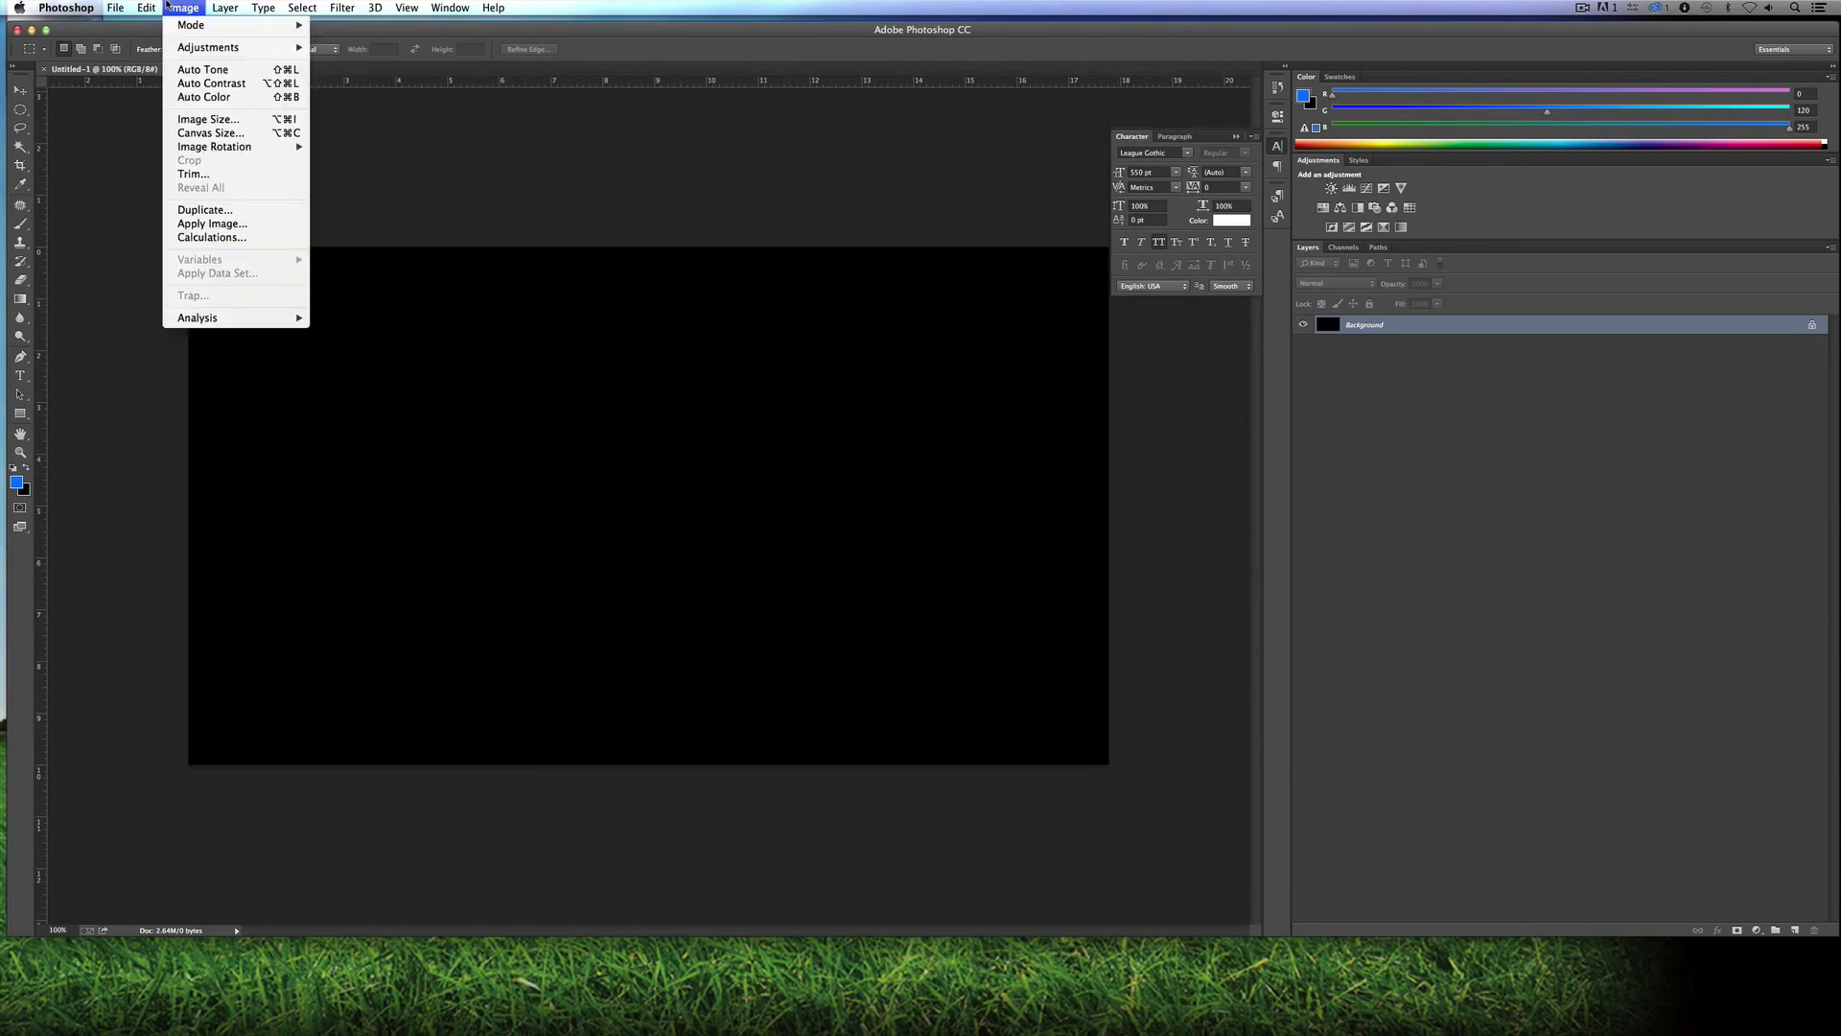
left_click(210, 133)
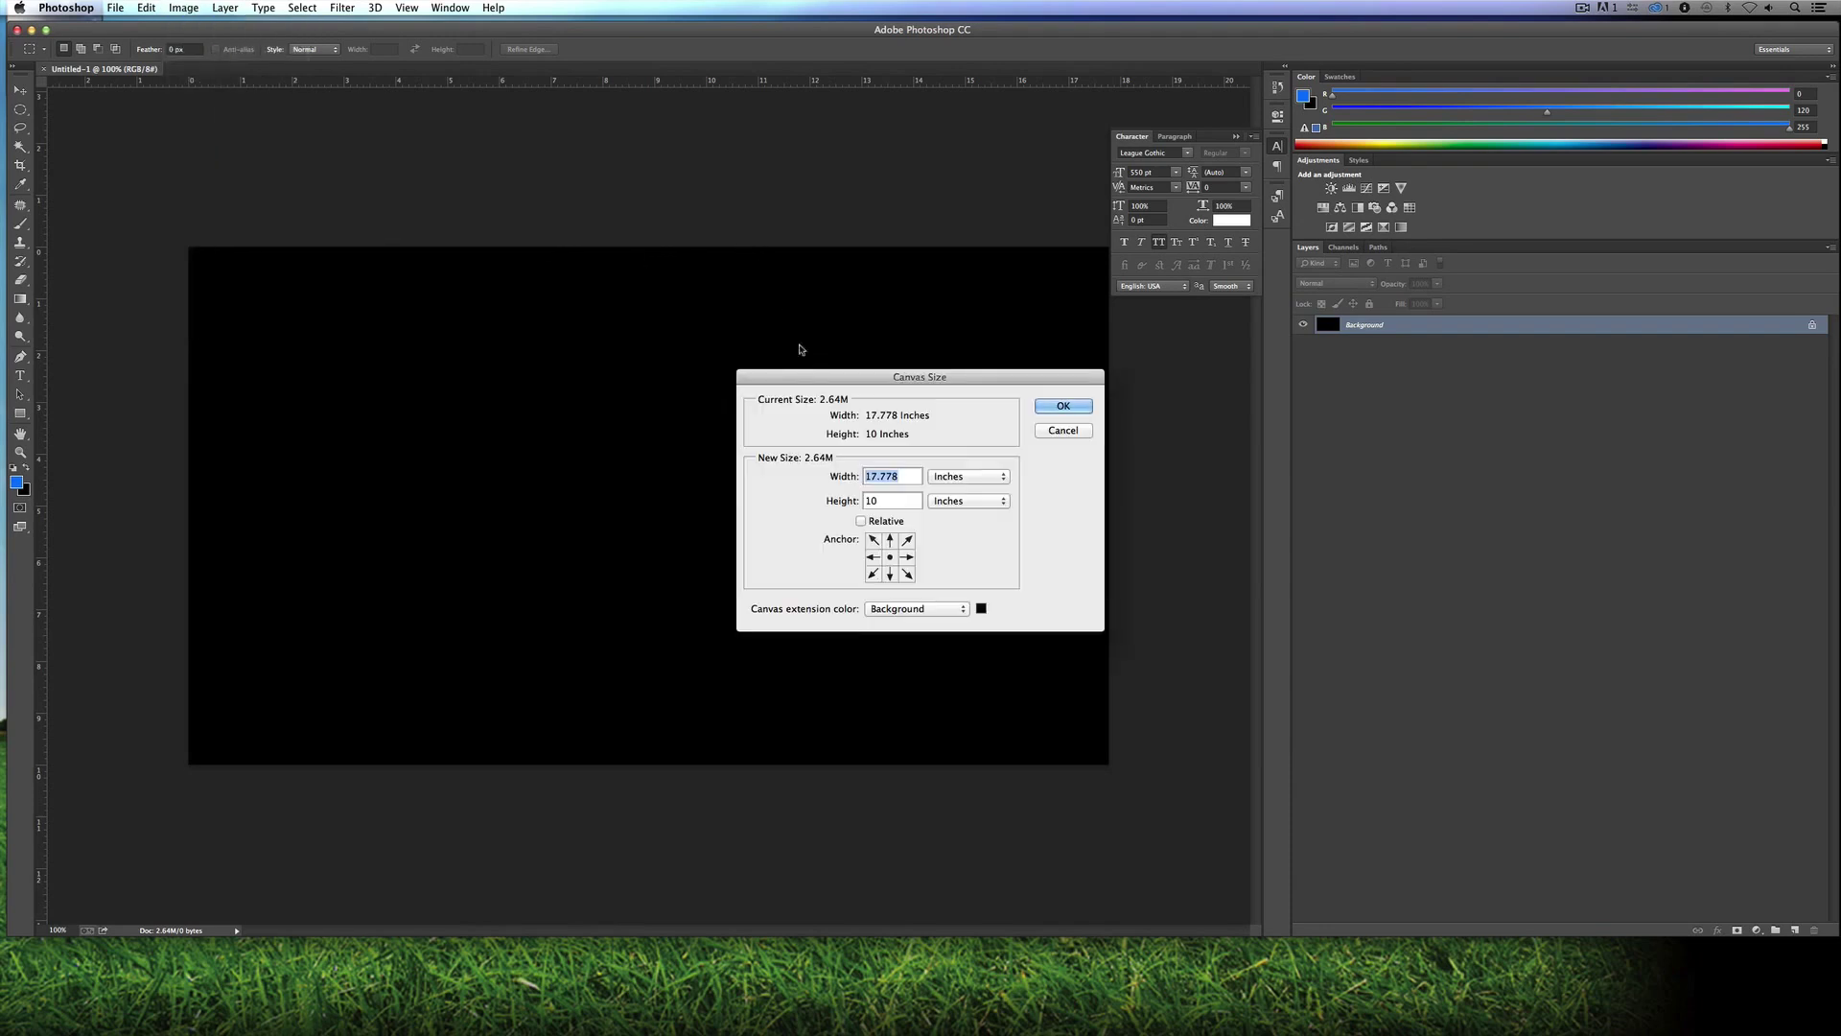
left_click(890, 540)
key("Tab")
type("20")
left_click(1066, 407)
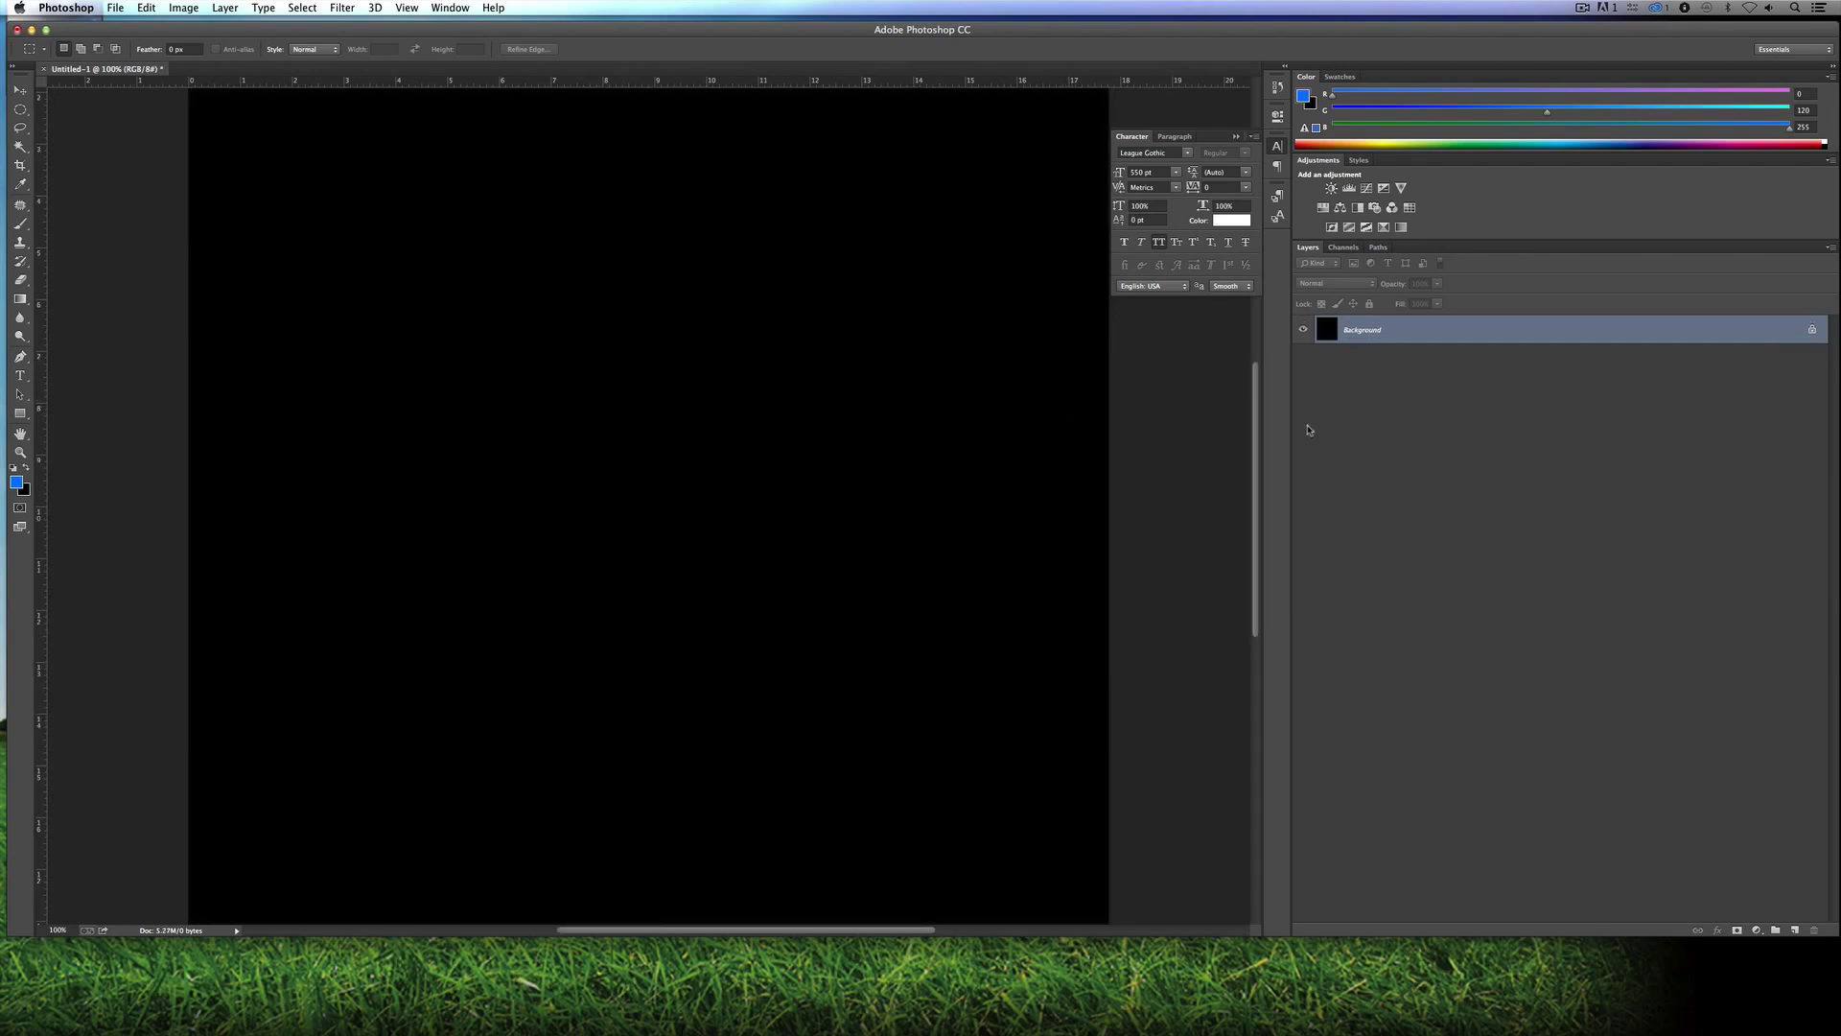
key("super+minus")
key("super+minus")
key("super+equal")
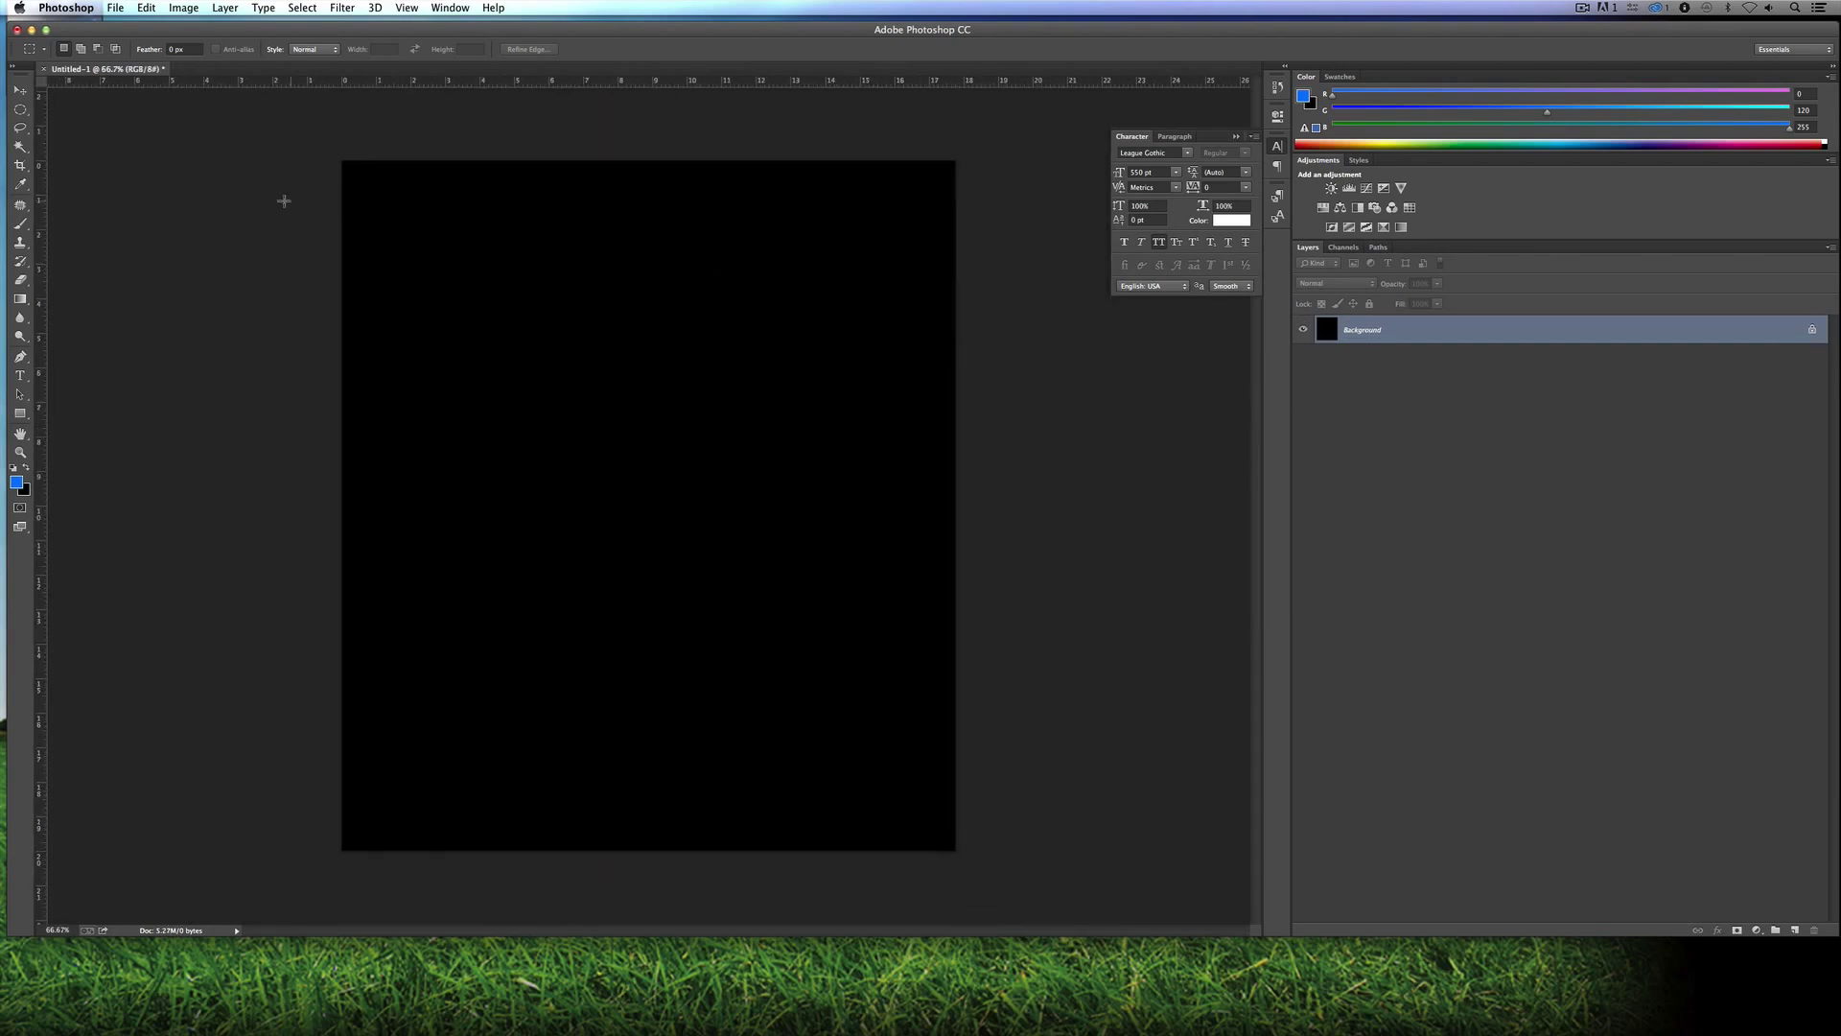
Step: Type the heading PRODUCED BY near the top of the canvas
left_click(20, 375)
left_click(554, 232)
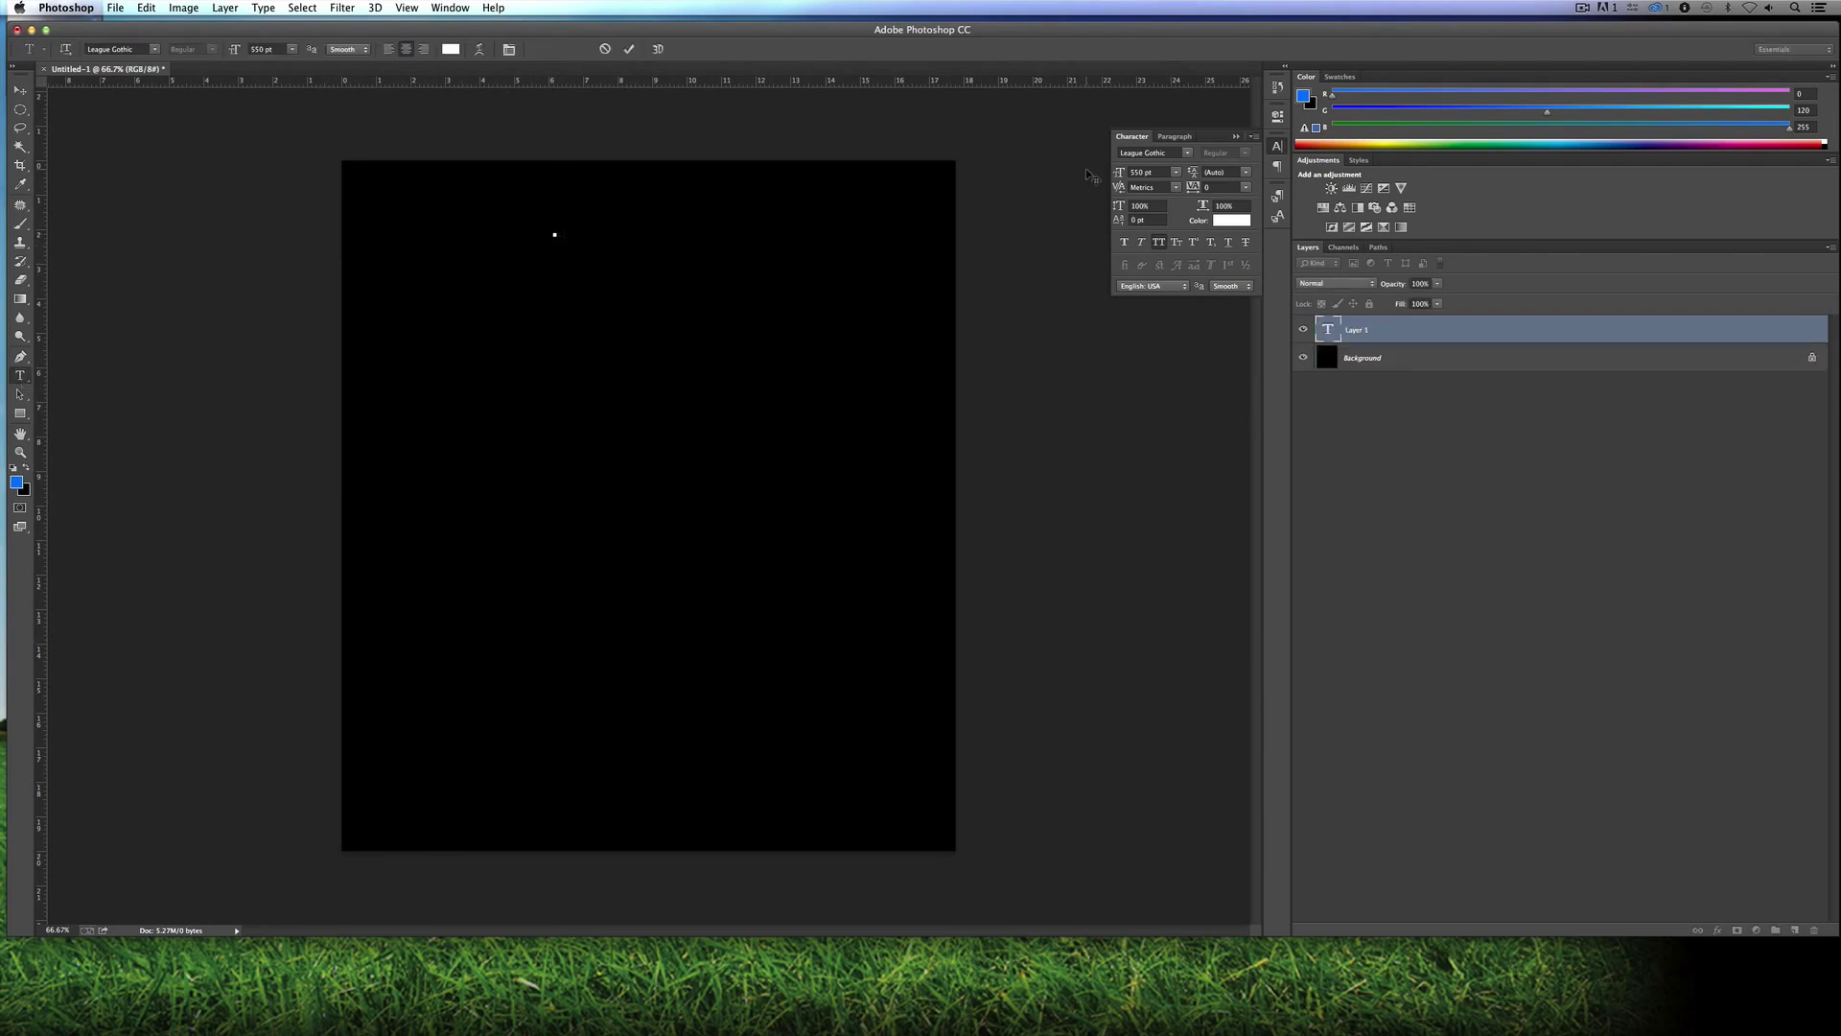
type("PROD")
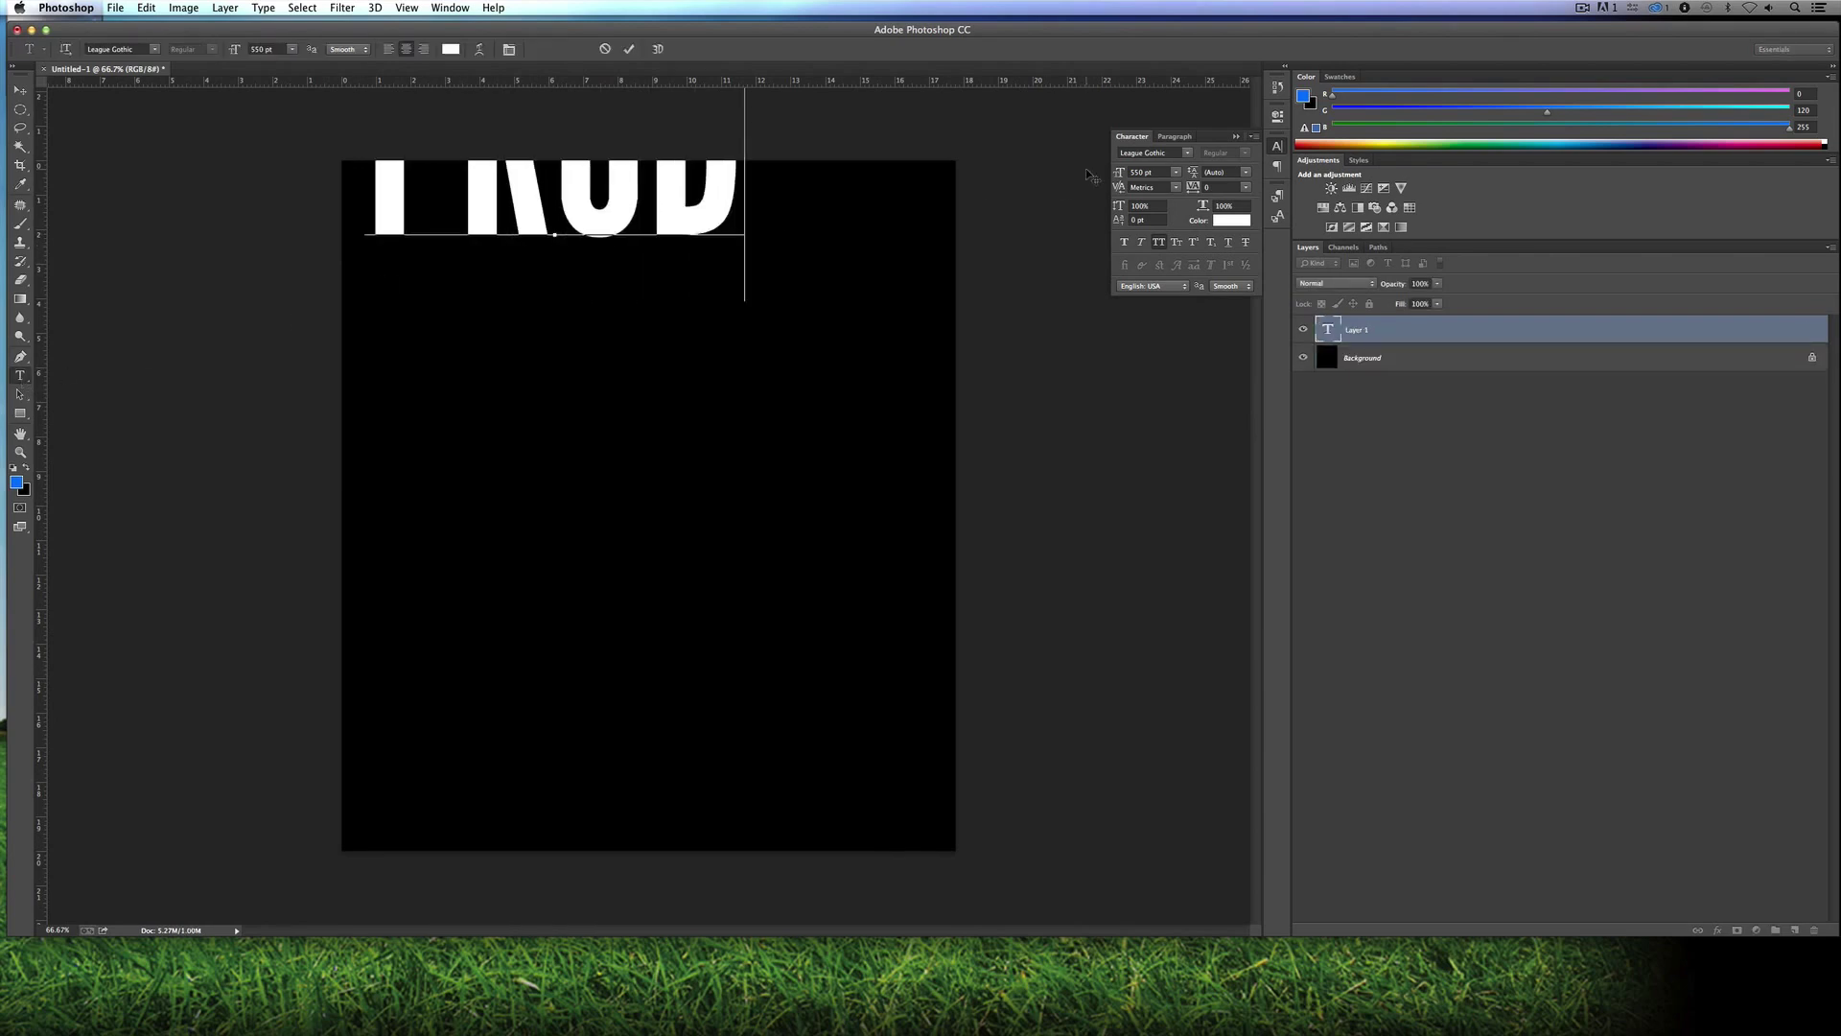
type("UCT")
key("BackSpace")
type("ED BY")
Step: Shrink the heading to 65 pt and move it to the top centre
key("super+a")
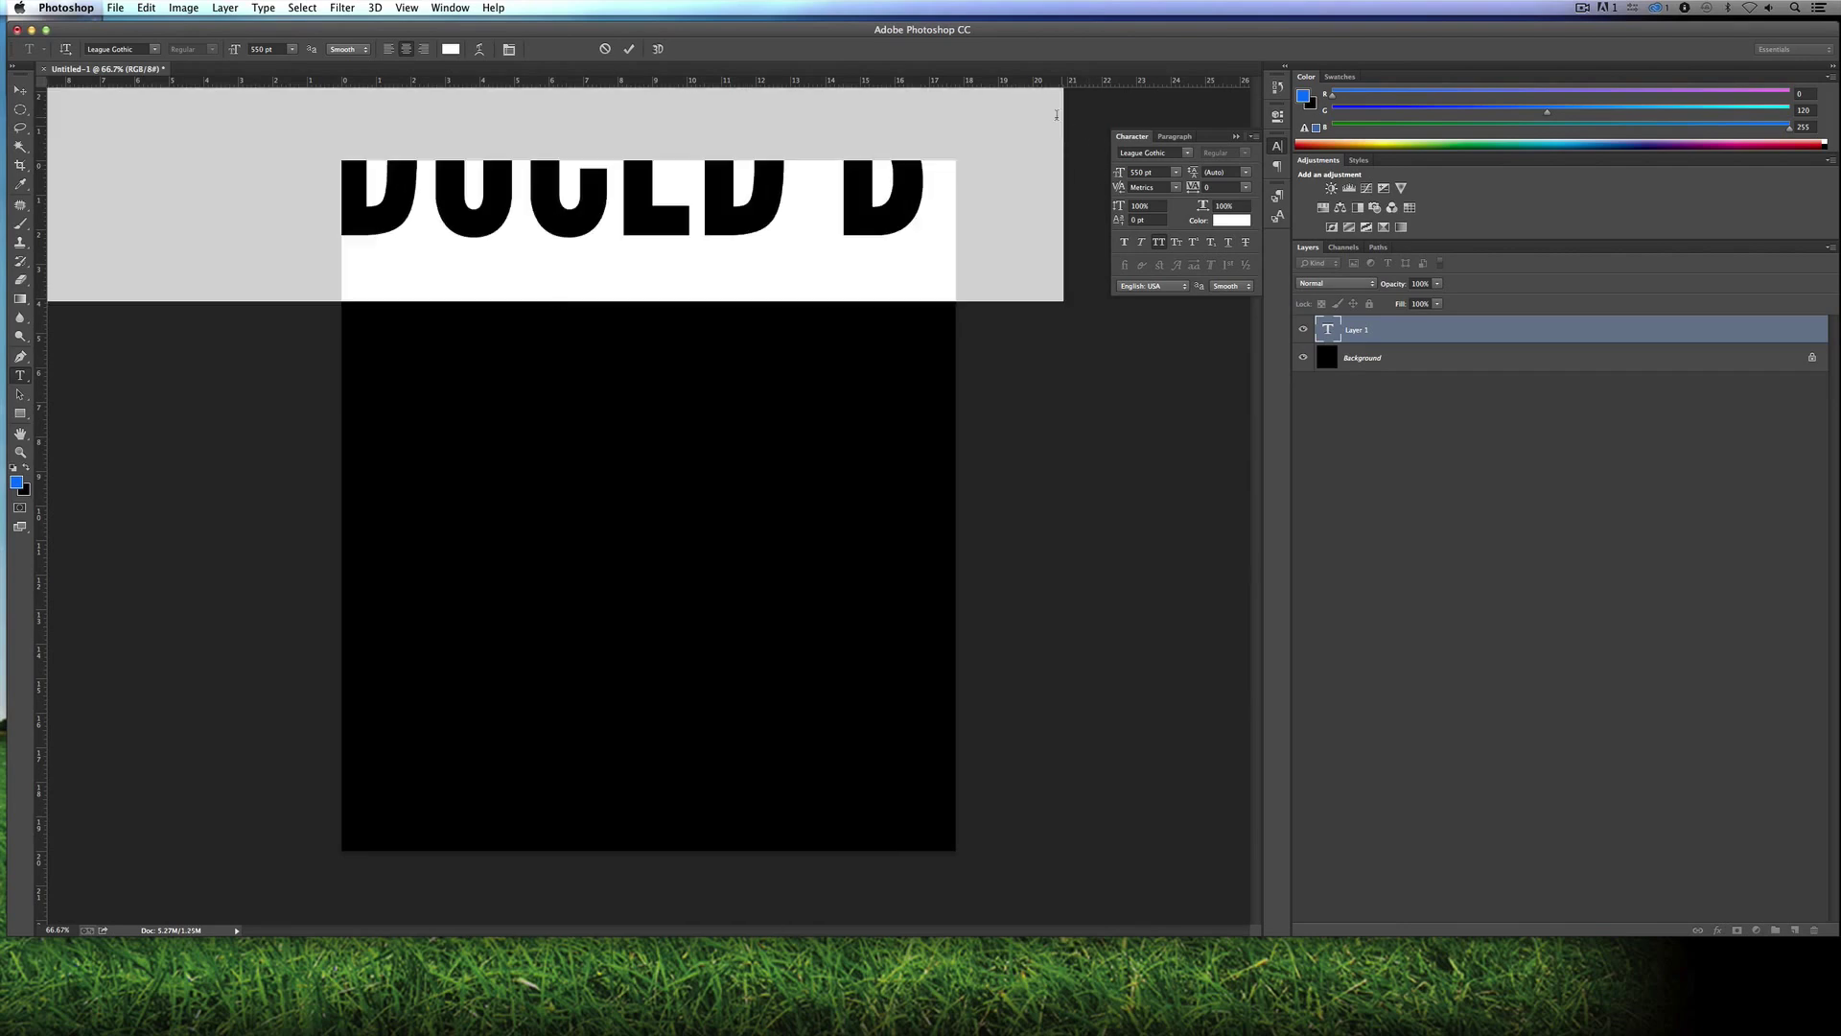
left_click_drag(1122, 175, 860, 207)
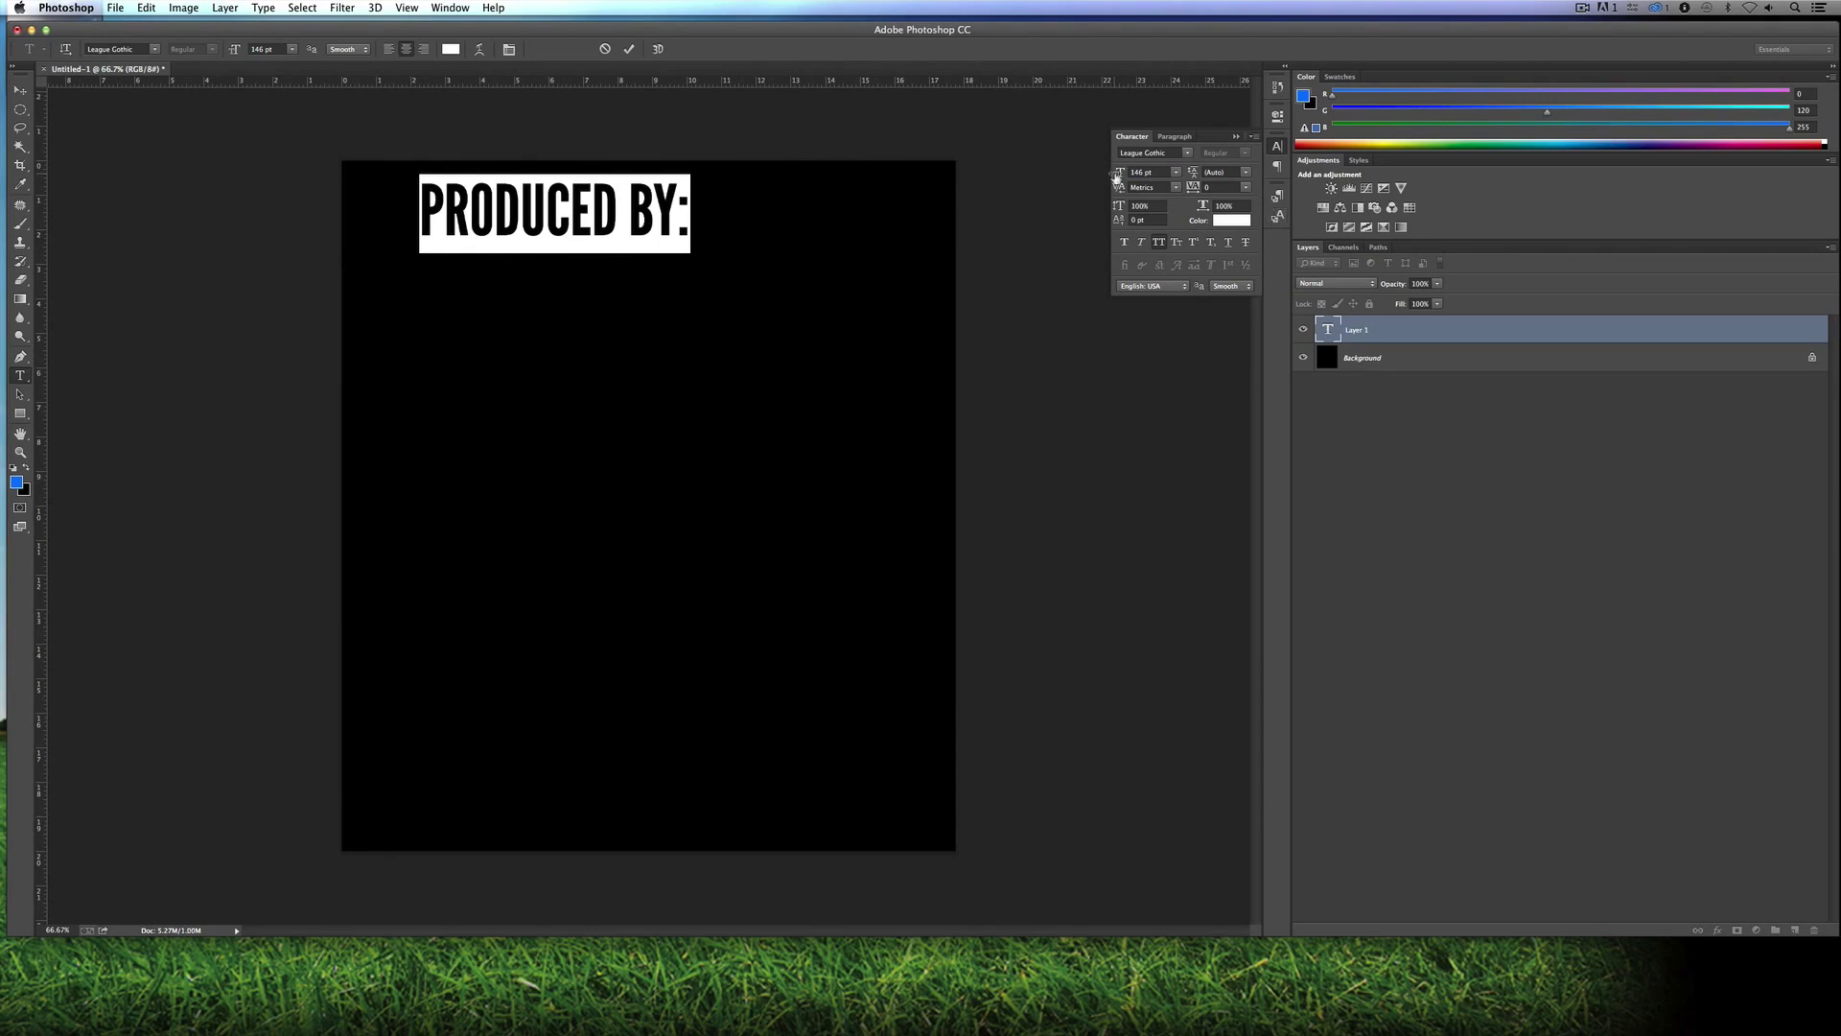
left_click_drag(1119, 174, 998, 181)
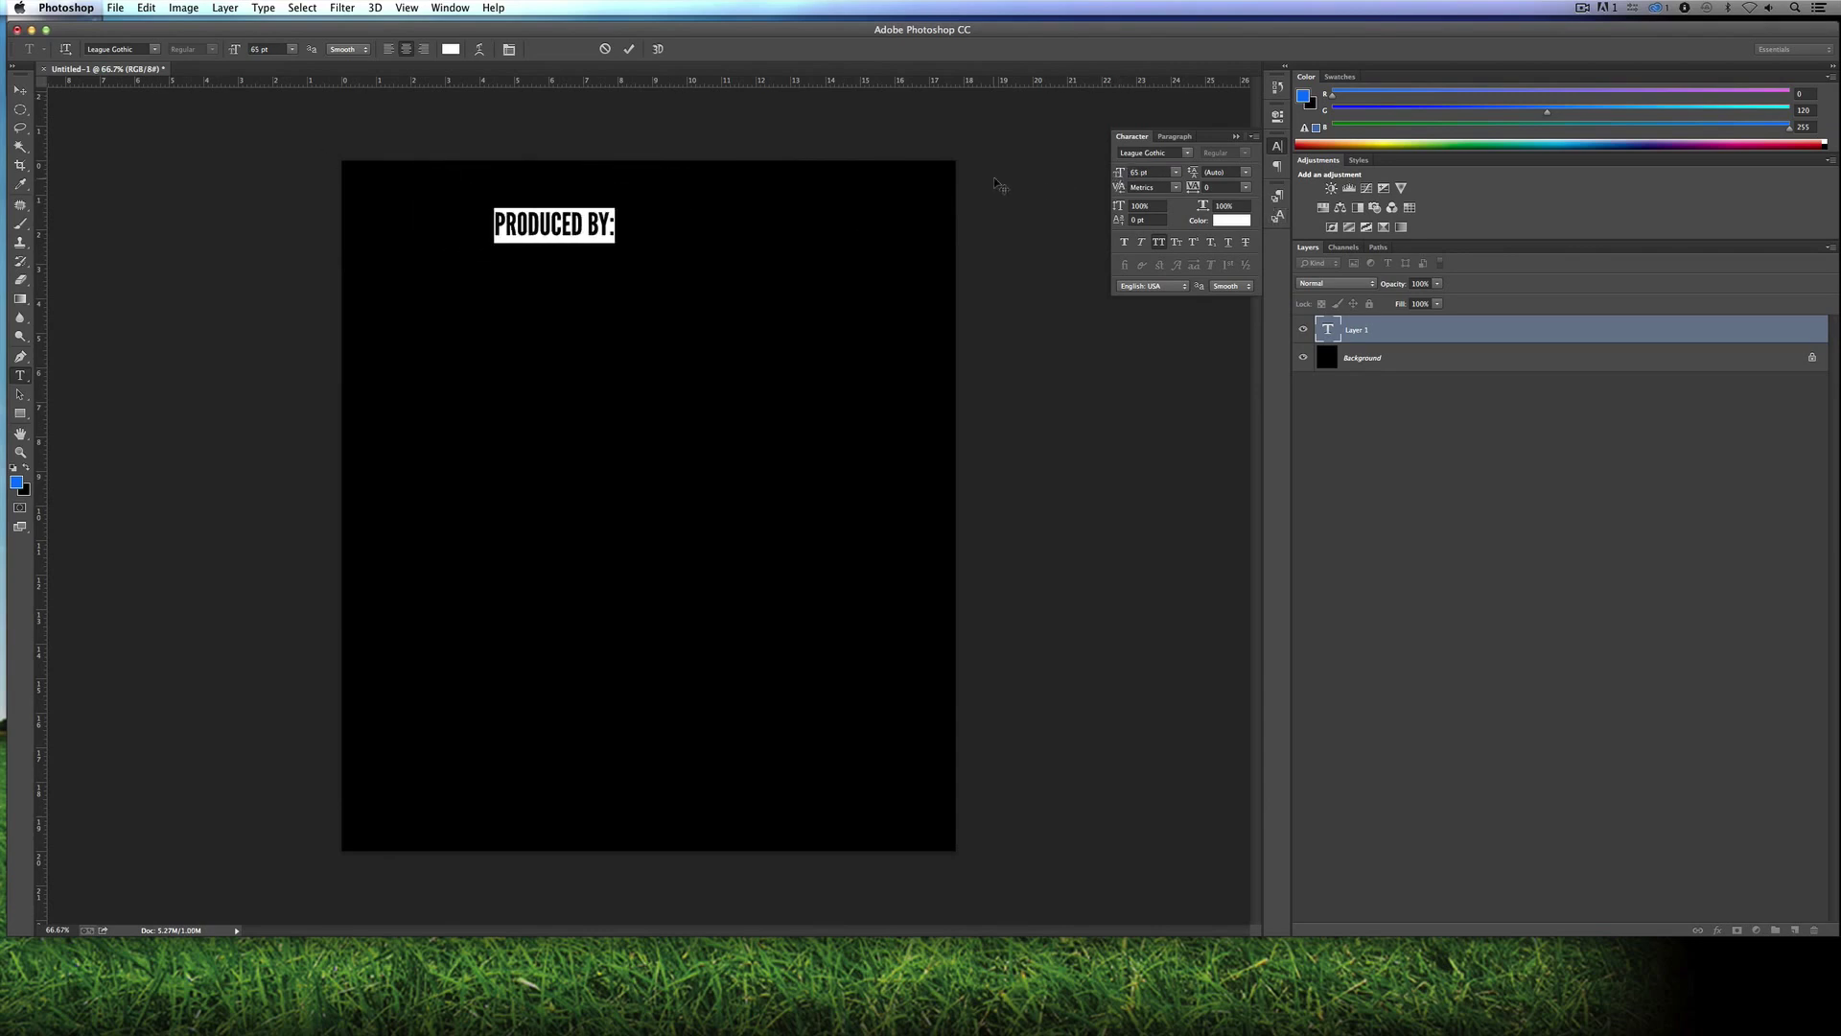
left_click(18, 92)
left_click_drag(535, 225, 628, 190)
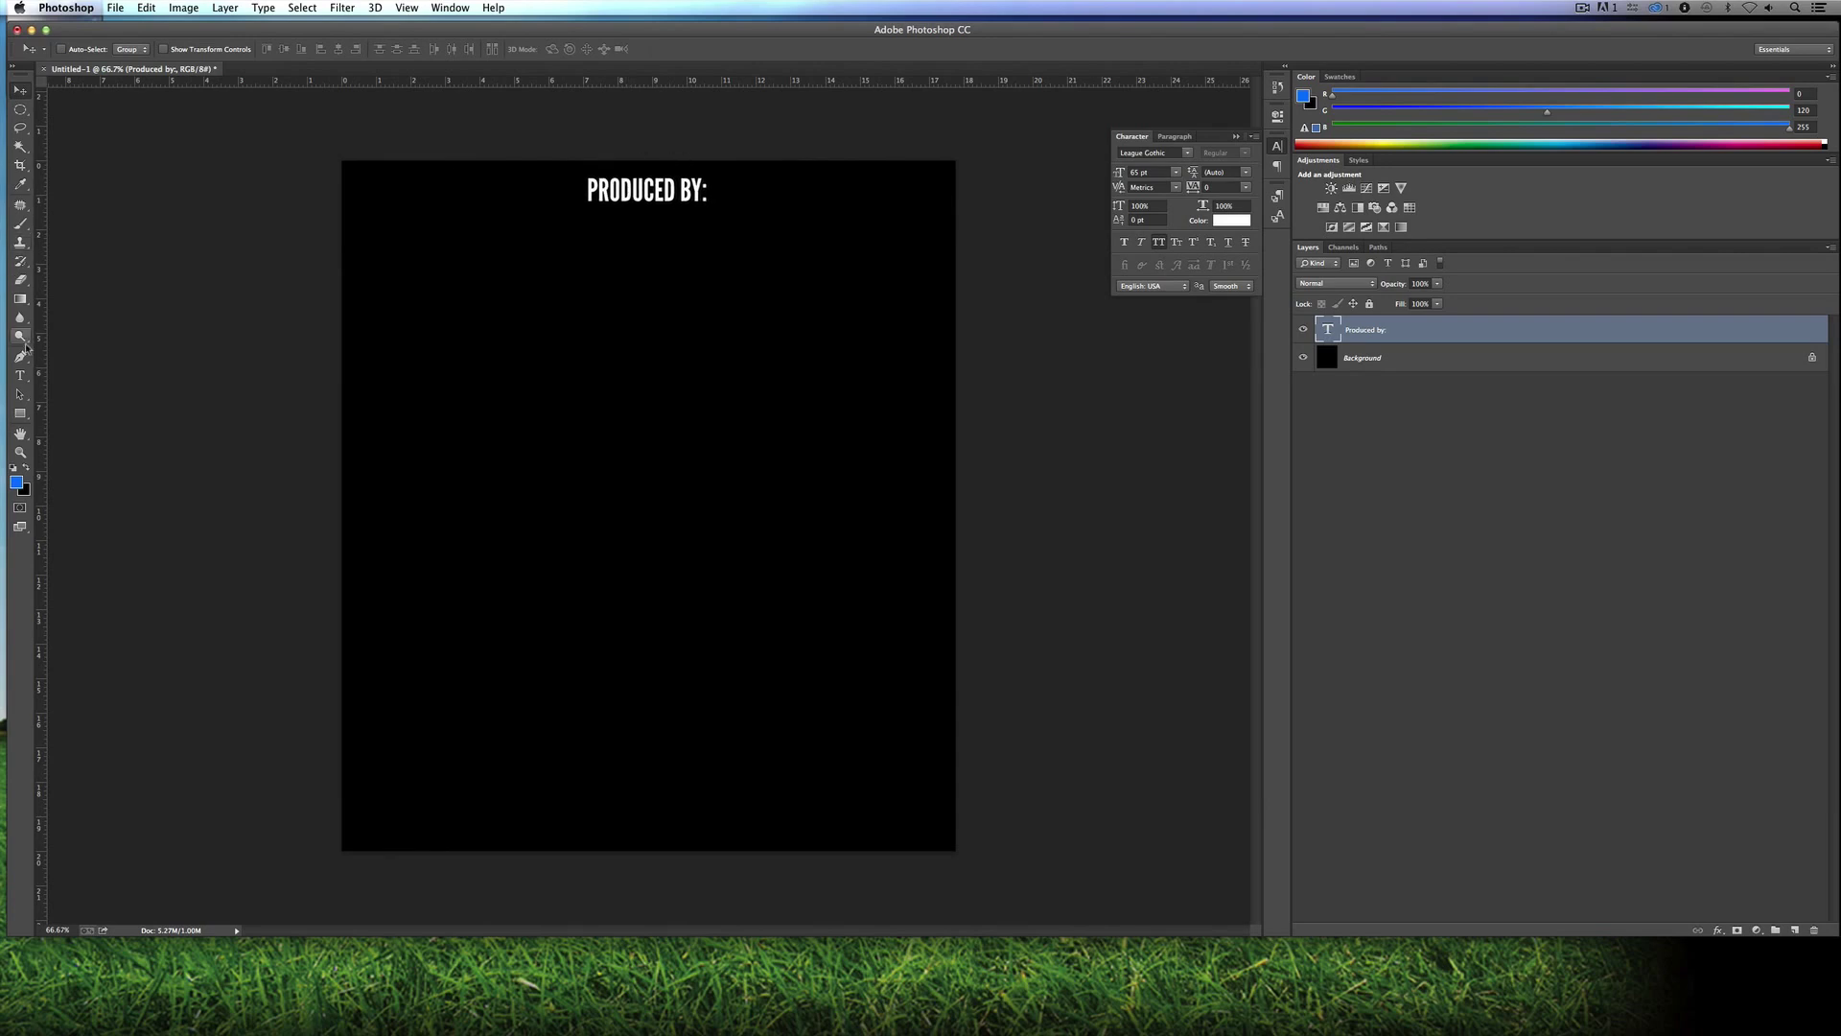
Step: Add the name under PRODUCED BY:, then a DIRECTED BY: credit with the same name
left_click(20, 375)
left_click(703, 193)
key("Return")
type("KEVIN P MCAULIFFE")
key("Return")
key("Return")
type("DIRECTED BY:")
key("Return")
type("KEVIN P MCAULIFFE")
Step: Add EDITED BY: and WATCHED BY: credits, each followed by the name
key("Return")
key("Return")
type("EDITED BY:")
key("Return")
type("KEVIN P MCAULIFFE")
key("Return")
key("Return")
type("WATCHED BY:")
key("Return")
type("KEVIN P MCAULIFFE")
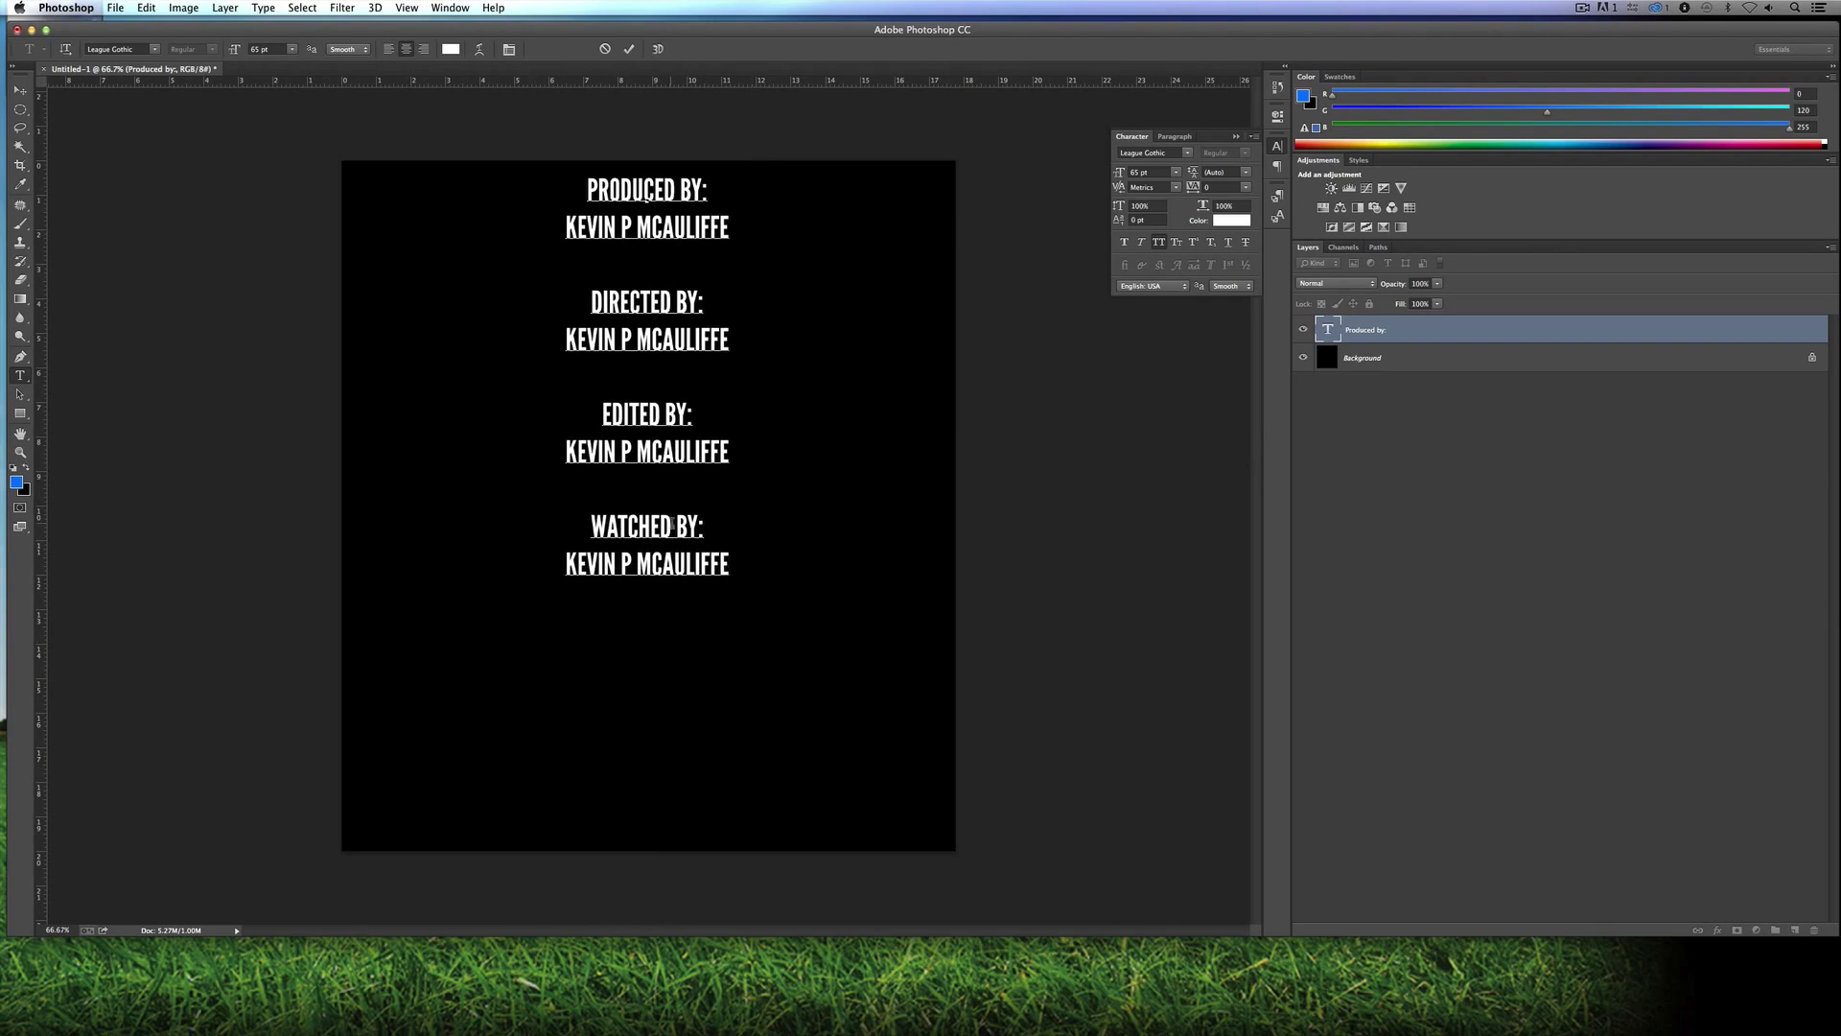
Step: Copy the name and add a SHOT BY: credit with the name pasted below
left_click_drag(731, 565, 554, 566)
key("super+c")
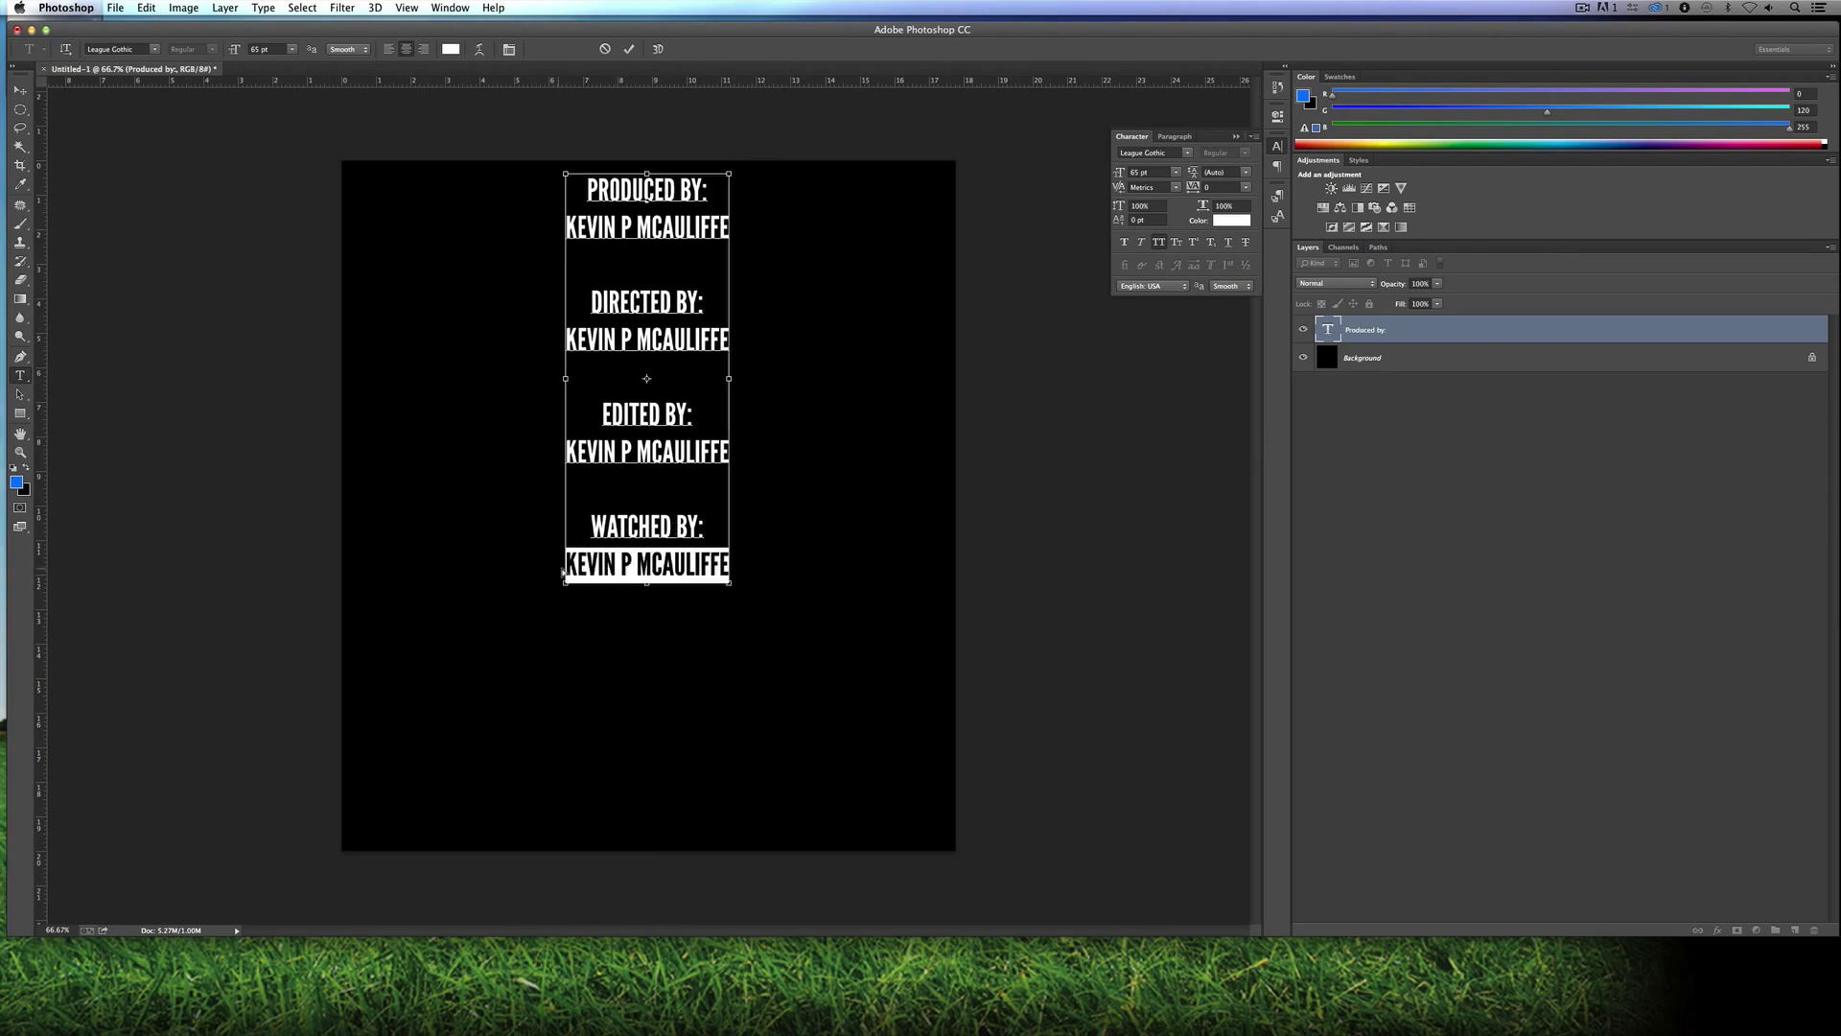
key("Right")
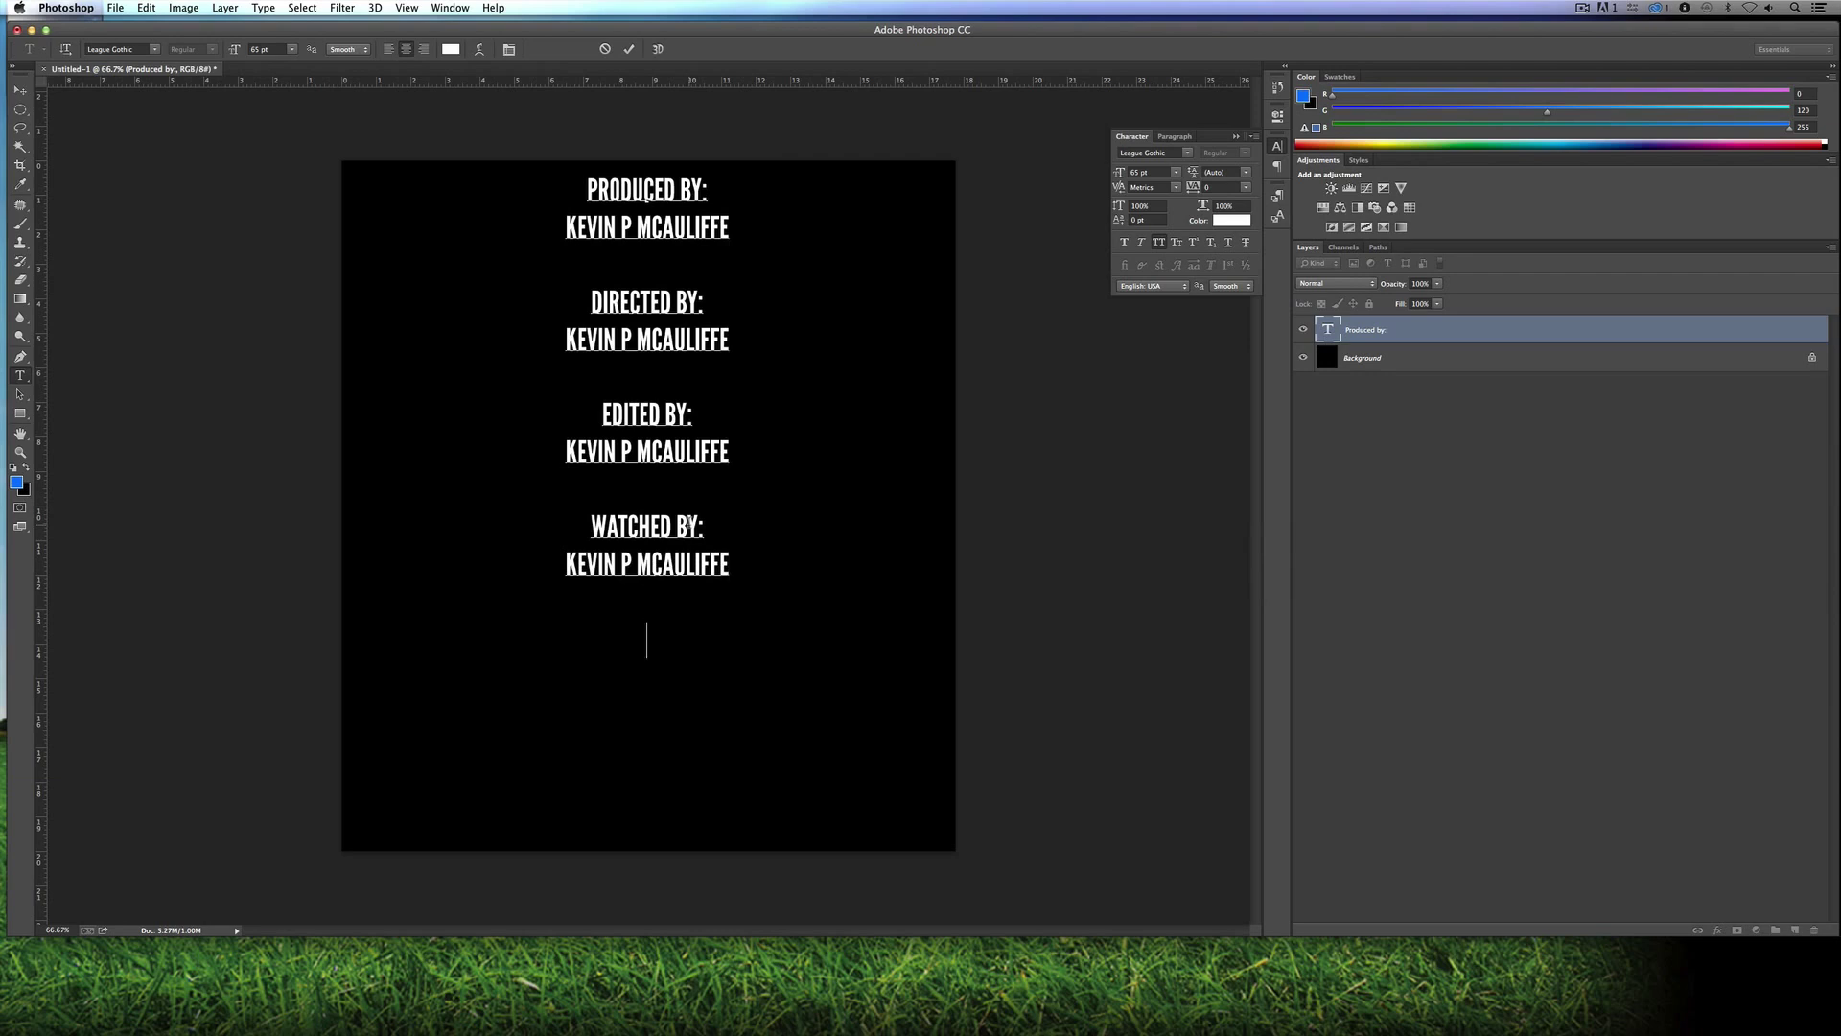
type("SHOT BY:")
key("super")
key("Return")
key("super+v")
key("Return")
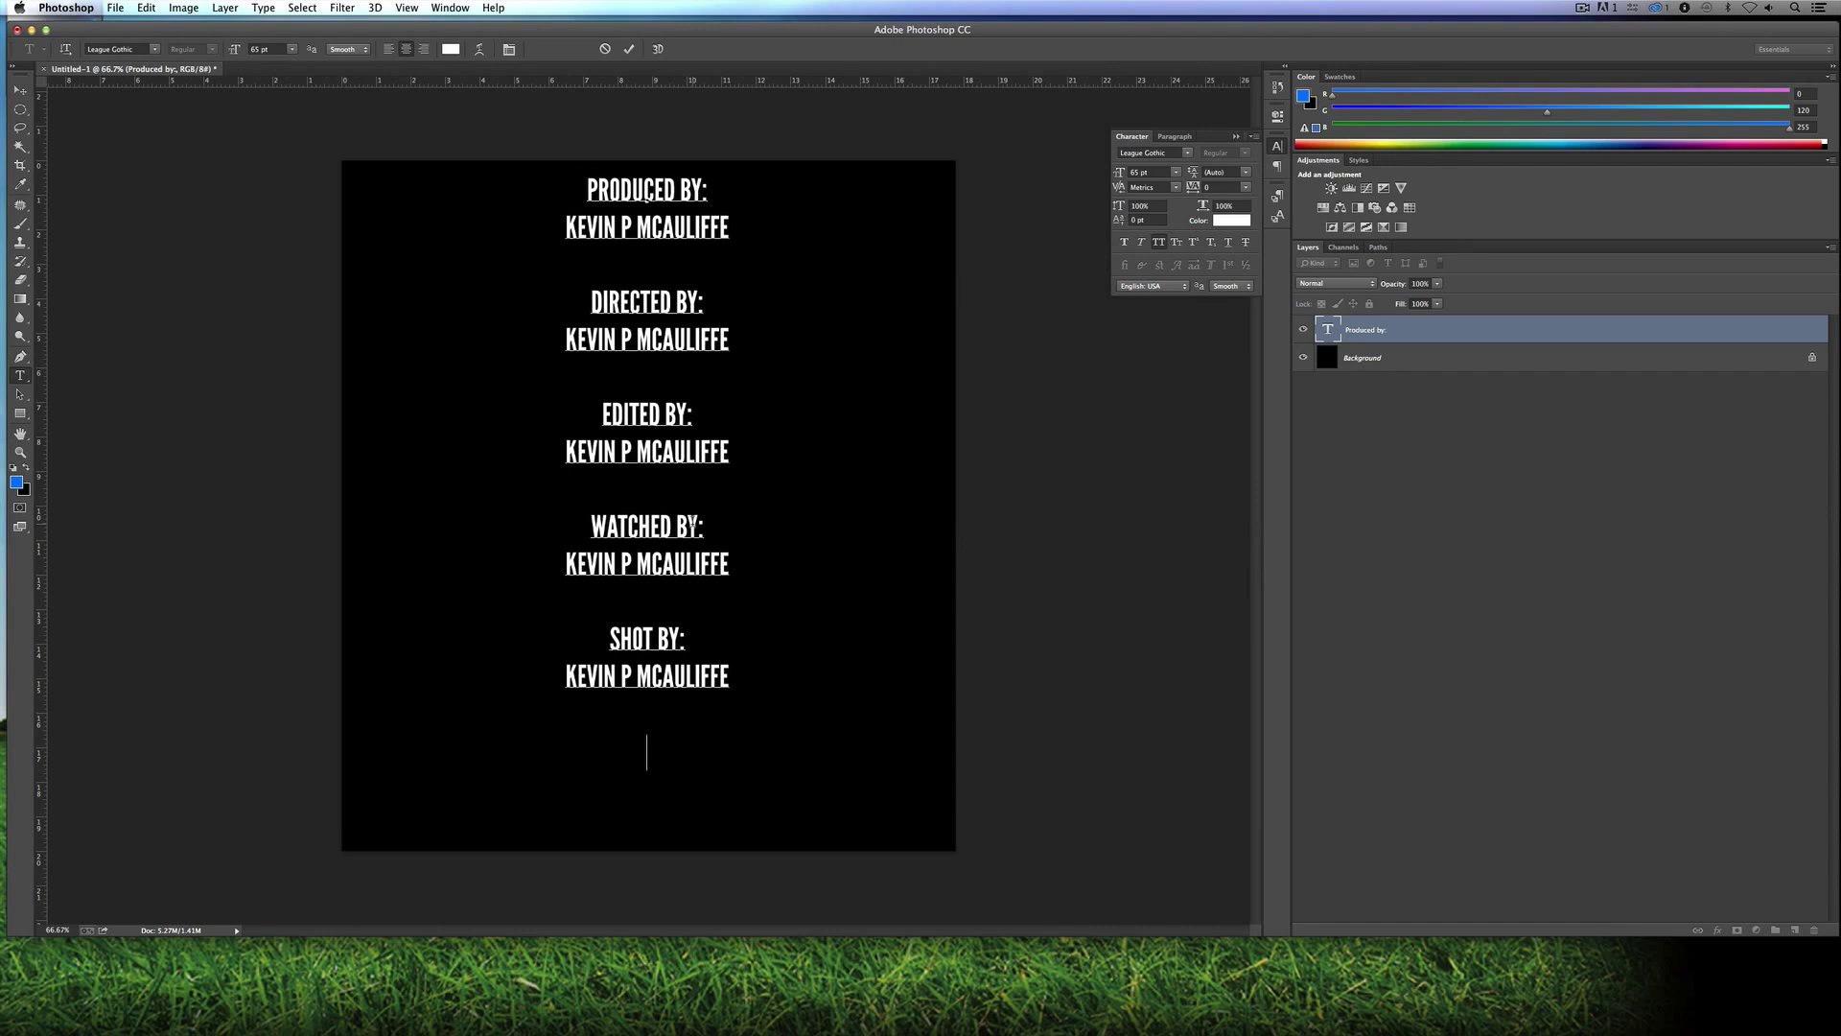
Step: Add a PVRED BY: credit with the pasted name, commit, and nudge the block lower
type("PVRED BY:")
key("Return")
key("cmd+v")
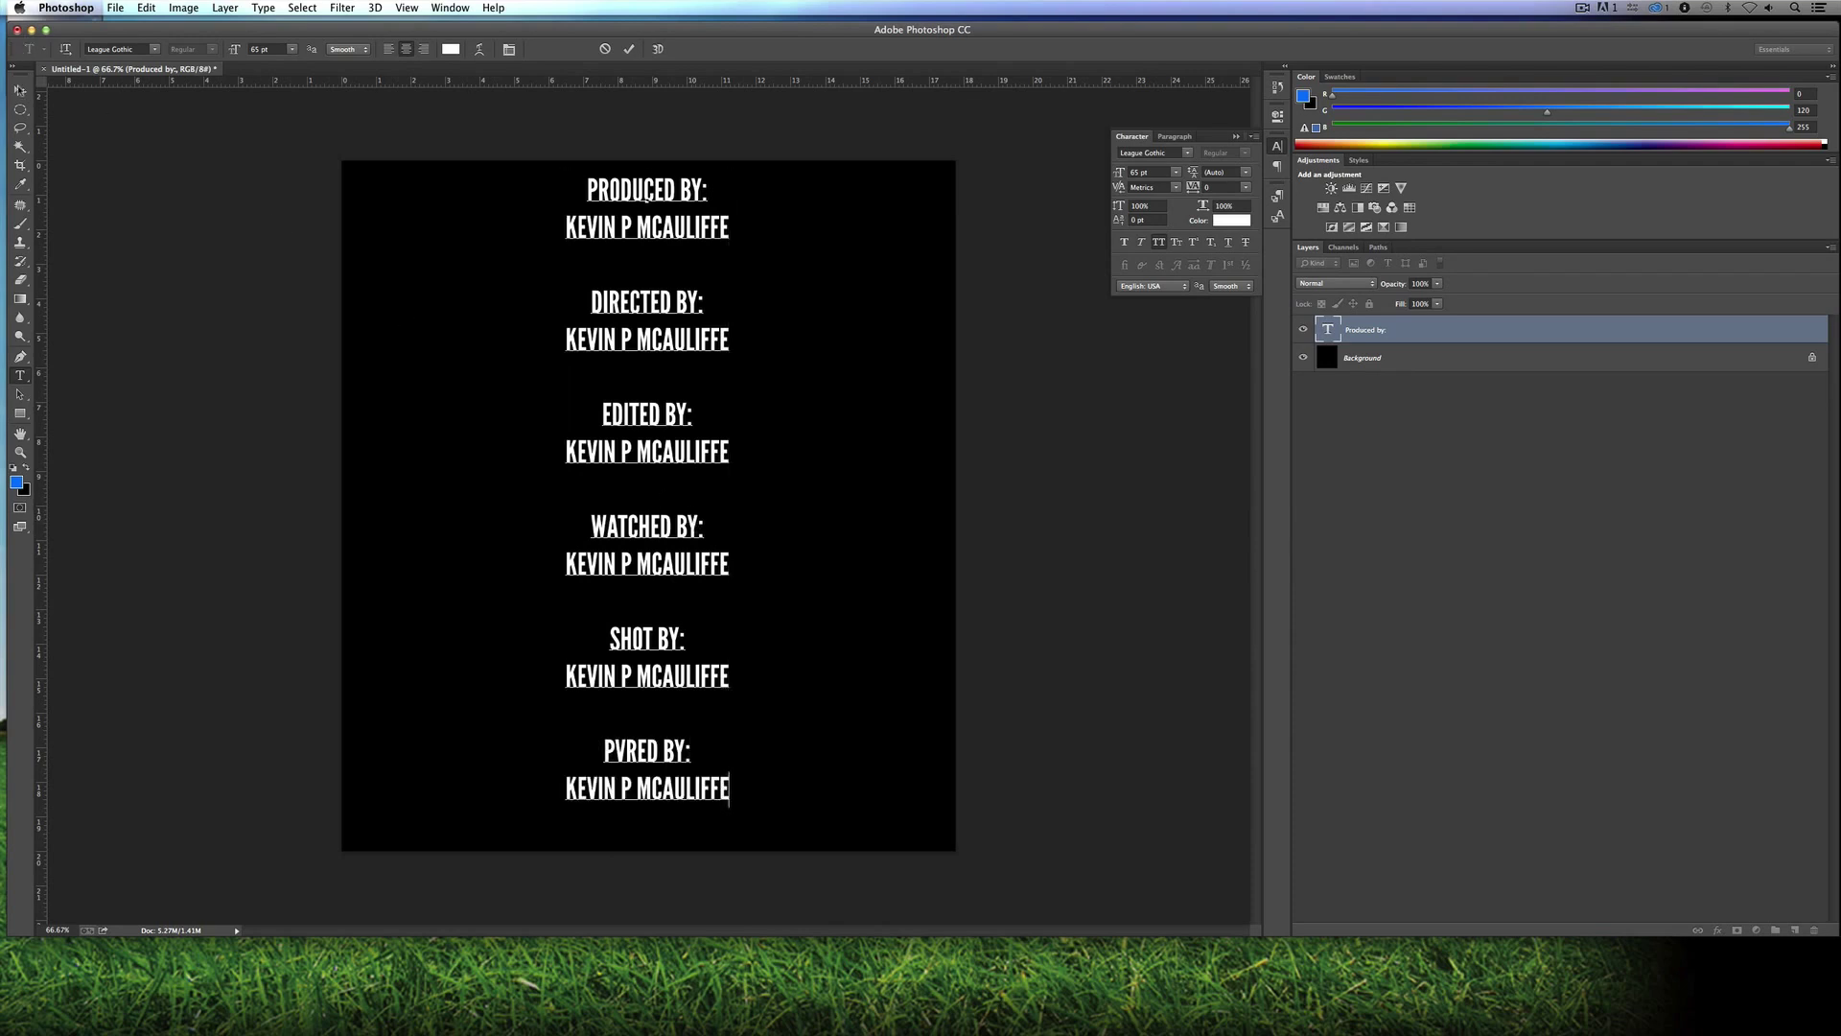
left_click(19, 89)
left_click_drag(634, 337, 639, 349)
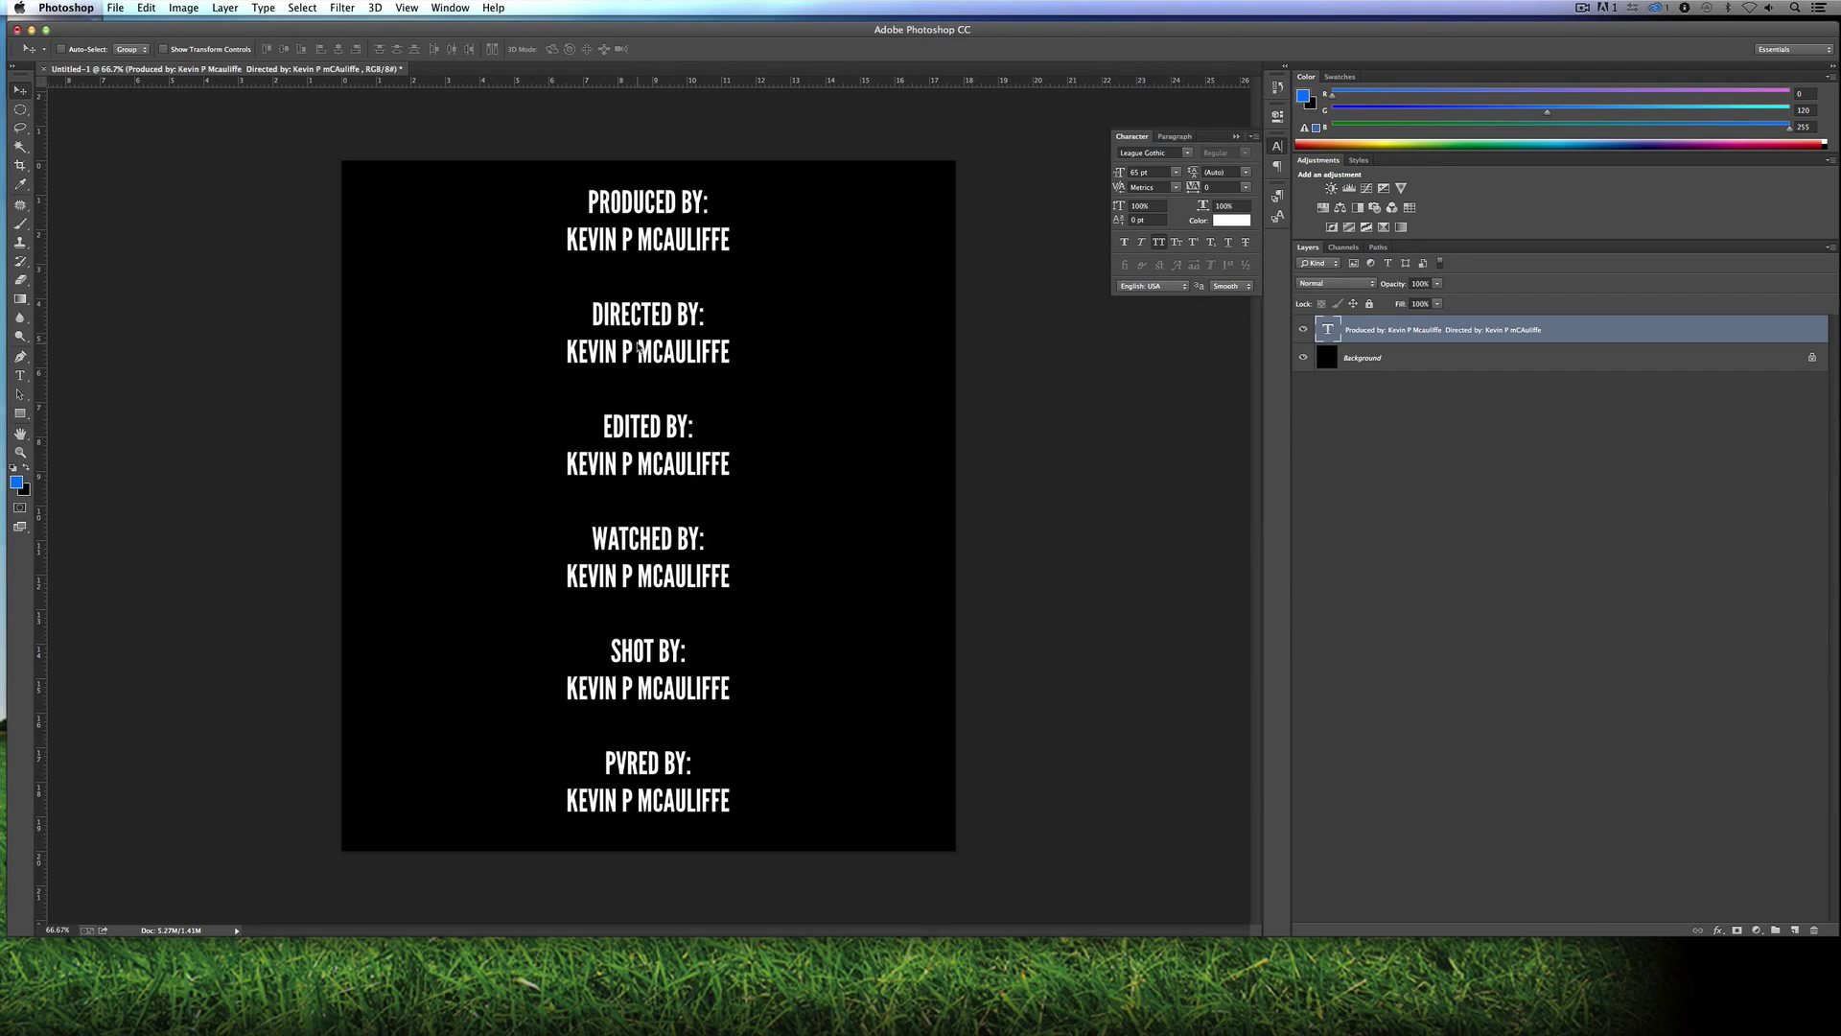
Step: Hide the Background layer and apply a Normal drop shadow at 100% opacity, 4% spread to the credits
left_click(1303, 357)
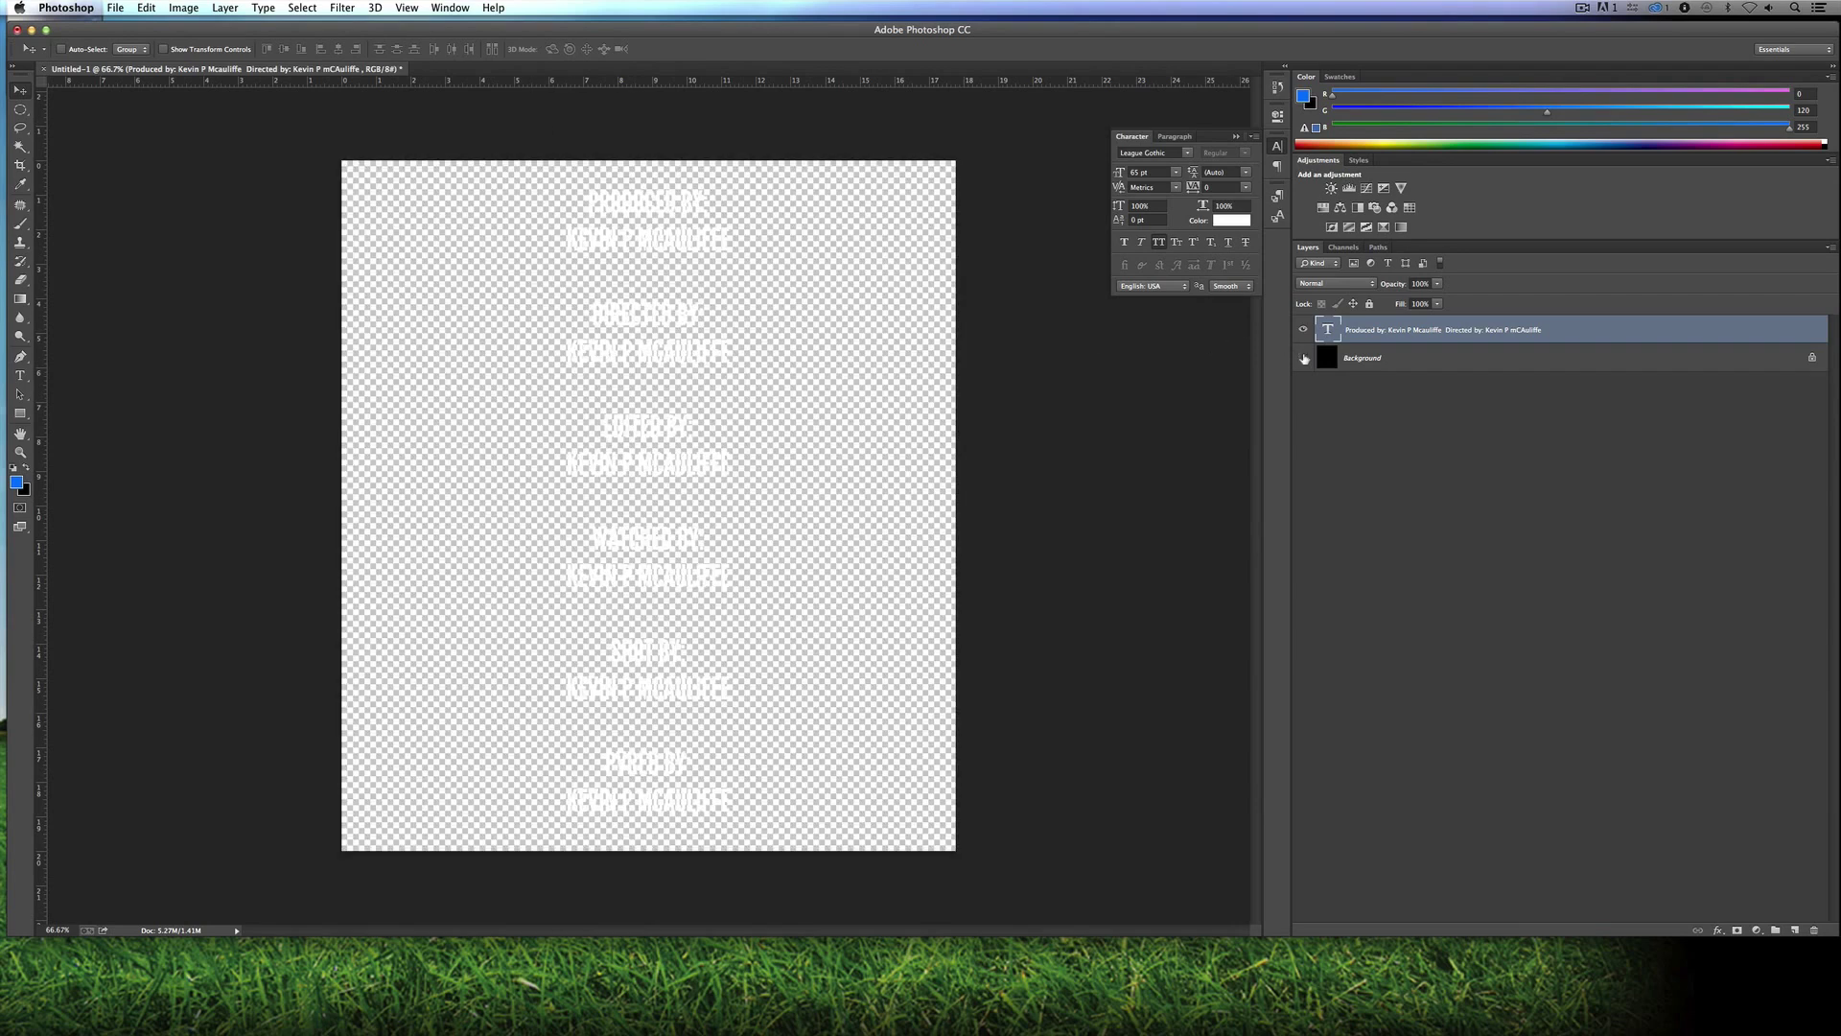
double_click(1596, 326)
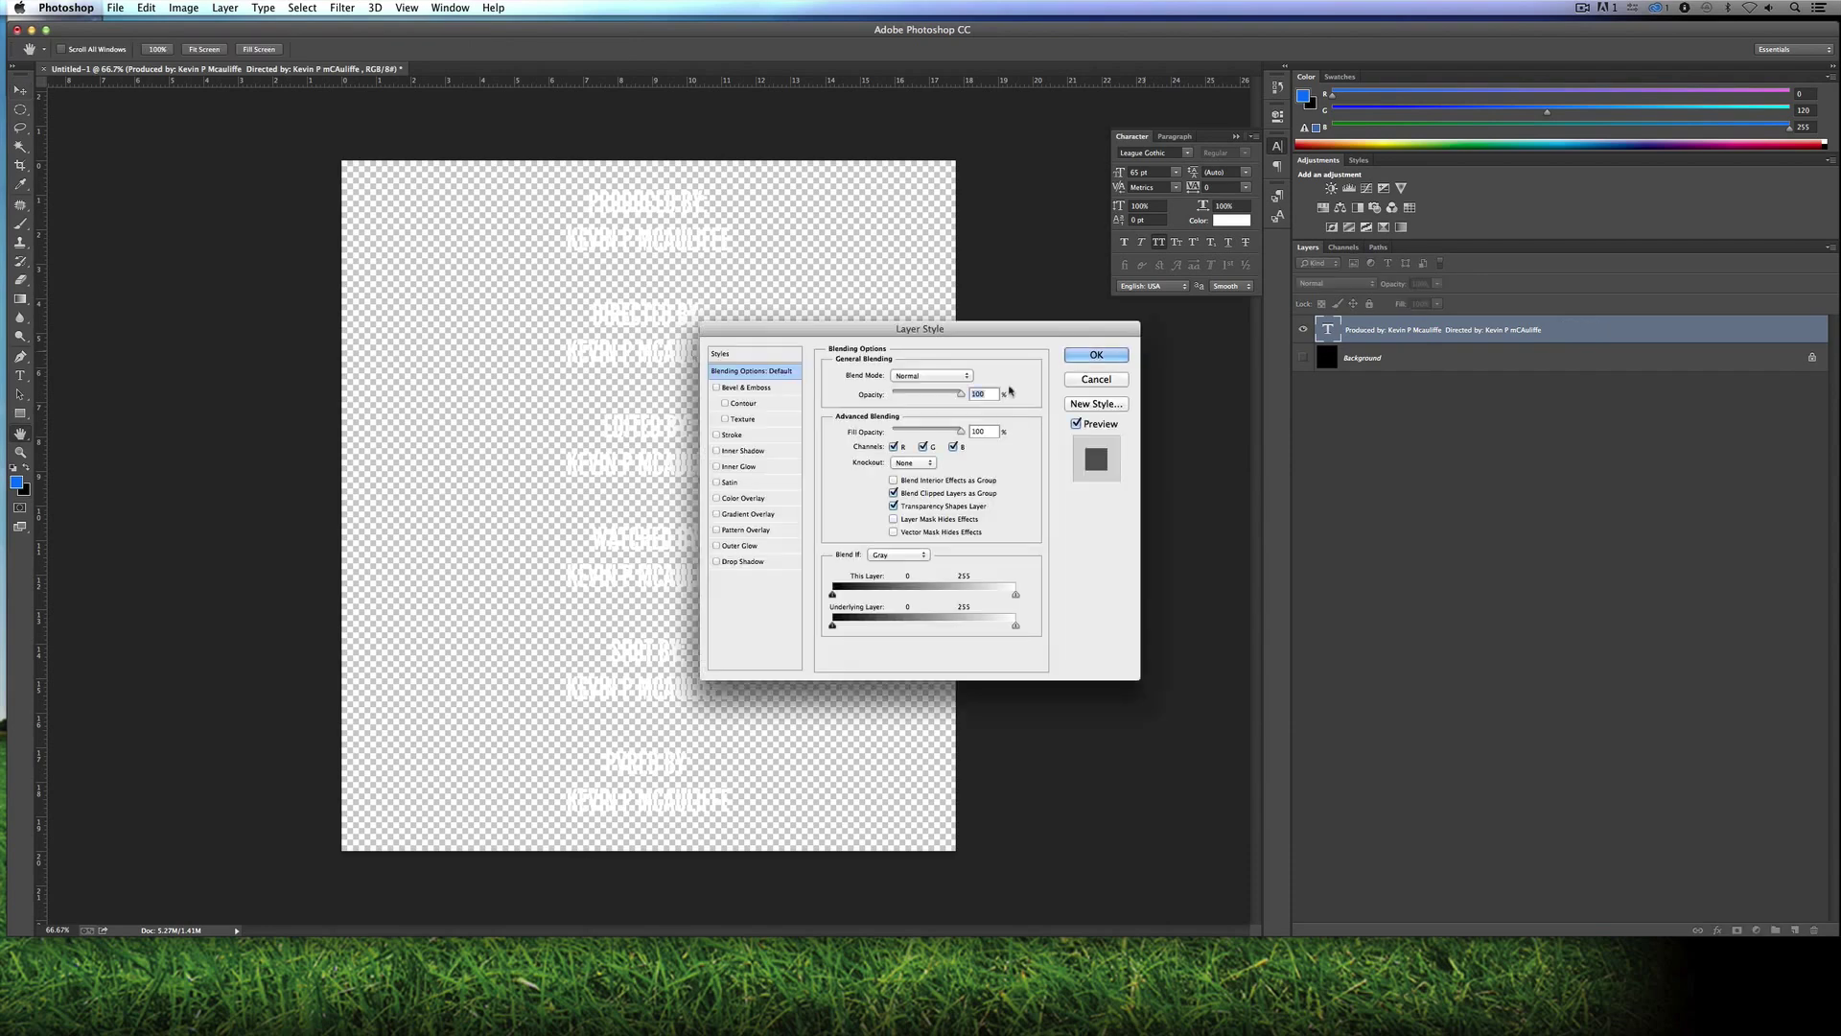
left_click(717, 562)
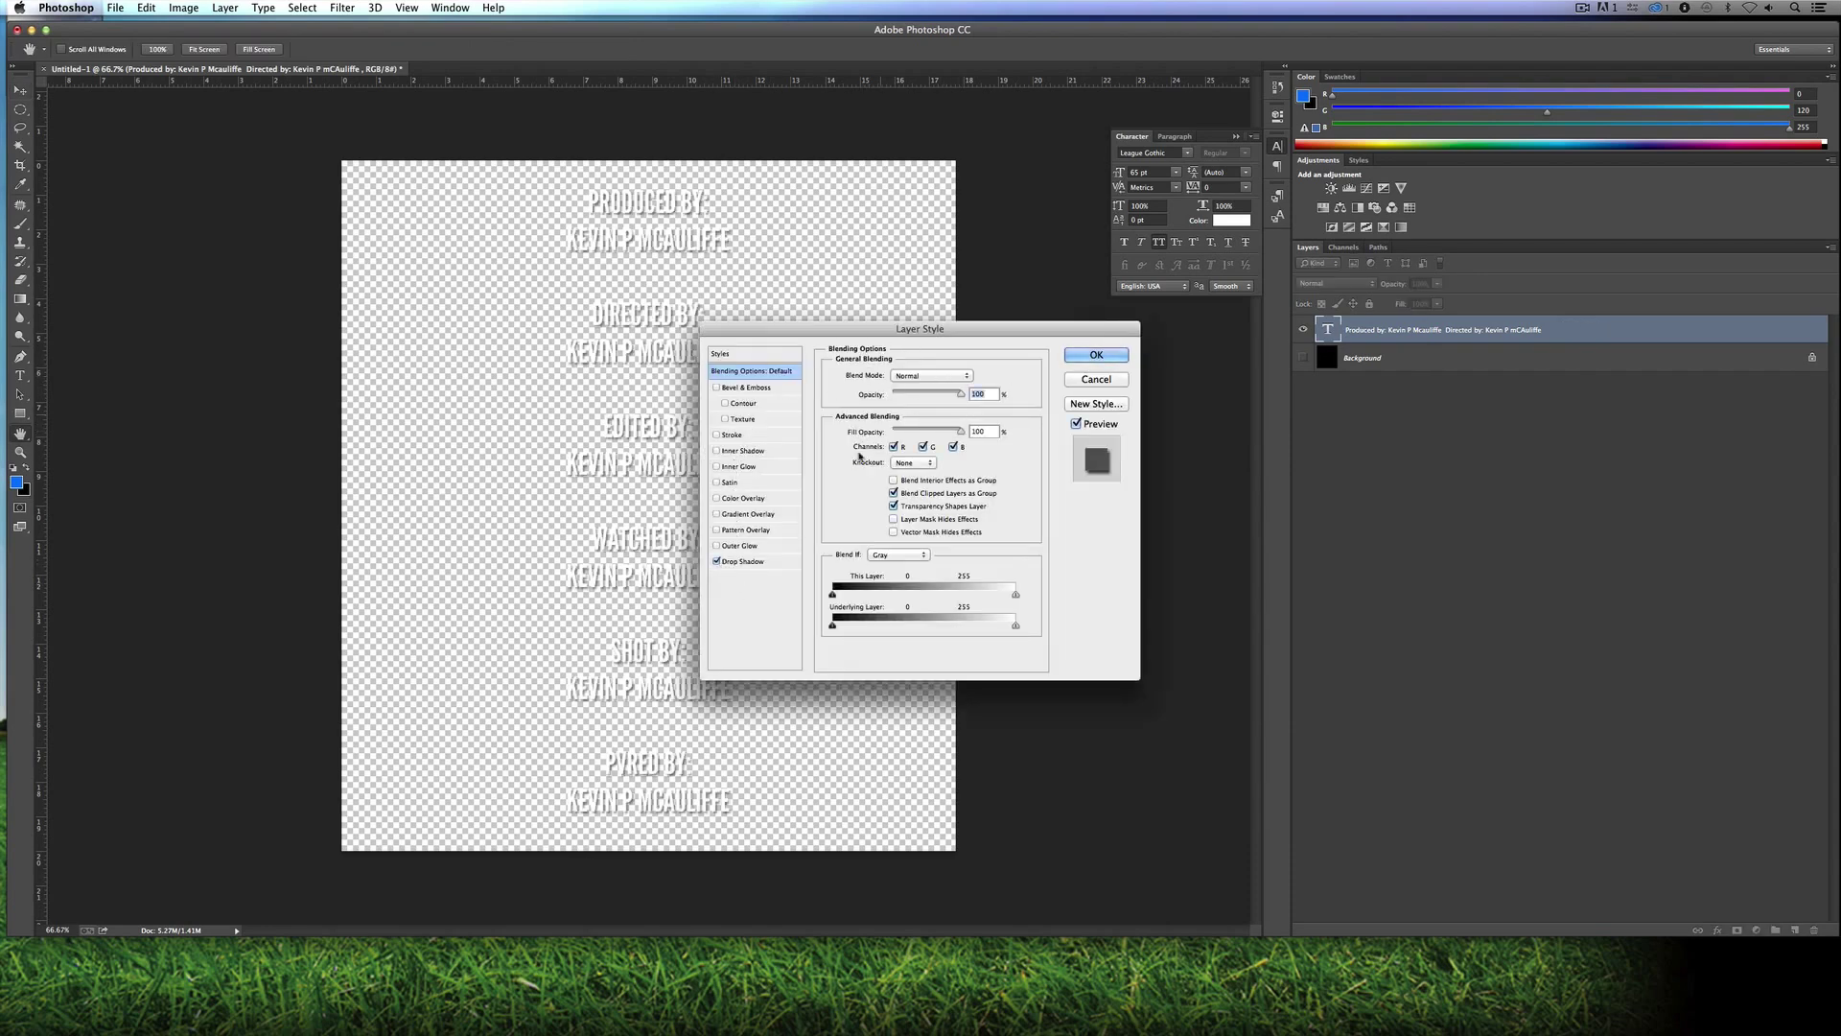
left_click(741, 561)
left_click(927, 376)
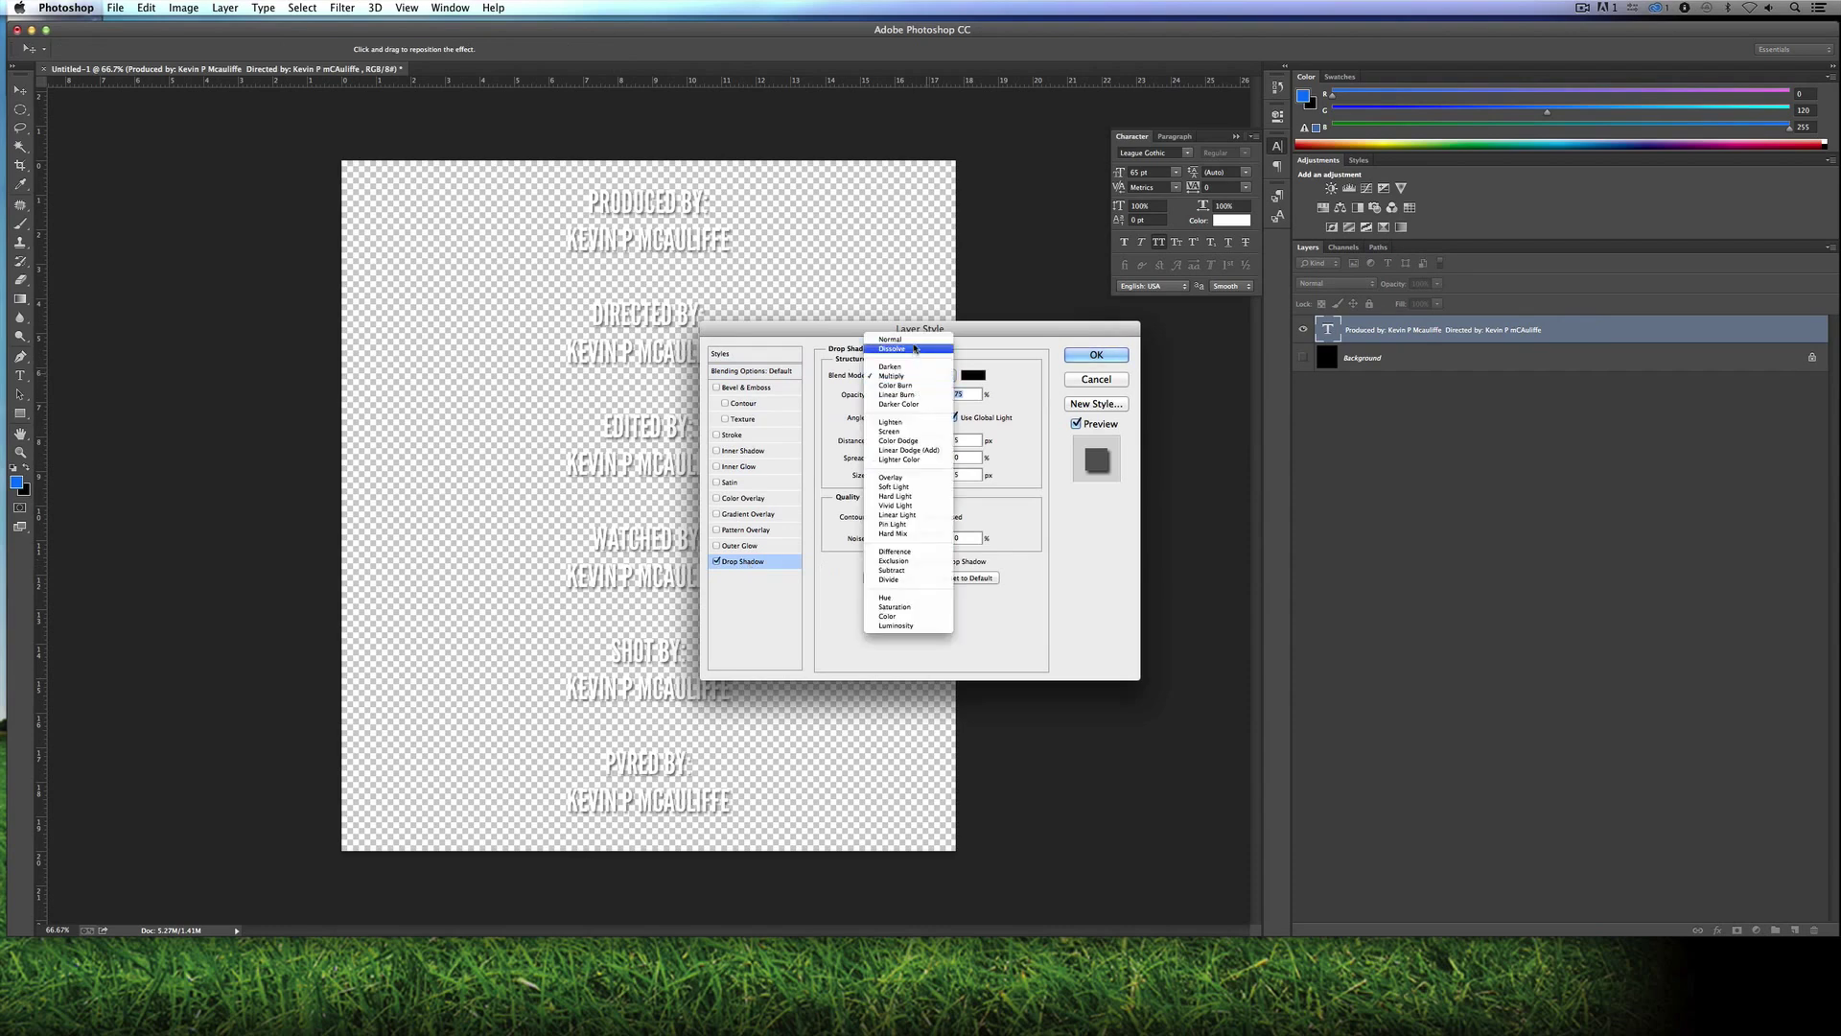
left_click(915, 344)
left_click_drag(927, 394, 950, 394)
mouse_move(875, 457)
left_mouse_down()
mouse_move(883, 477)
mouse_move(888, 447)
left_mouse_up()
left_click(1081, 356)
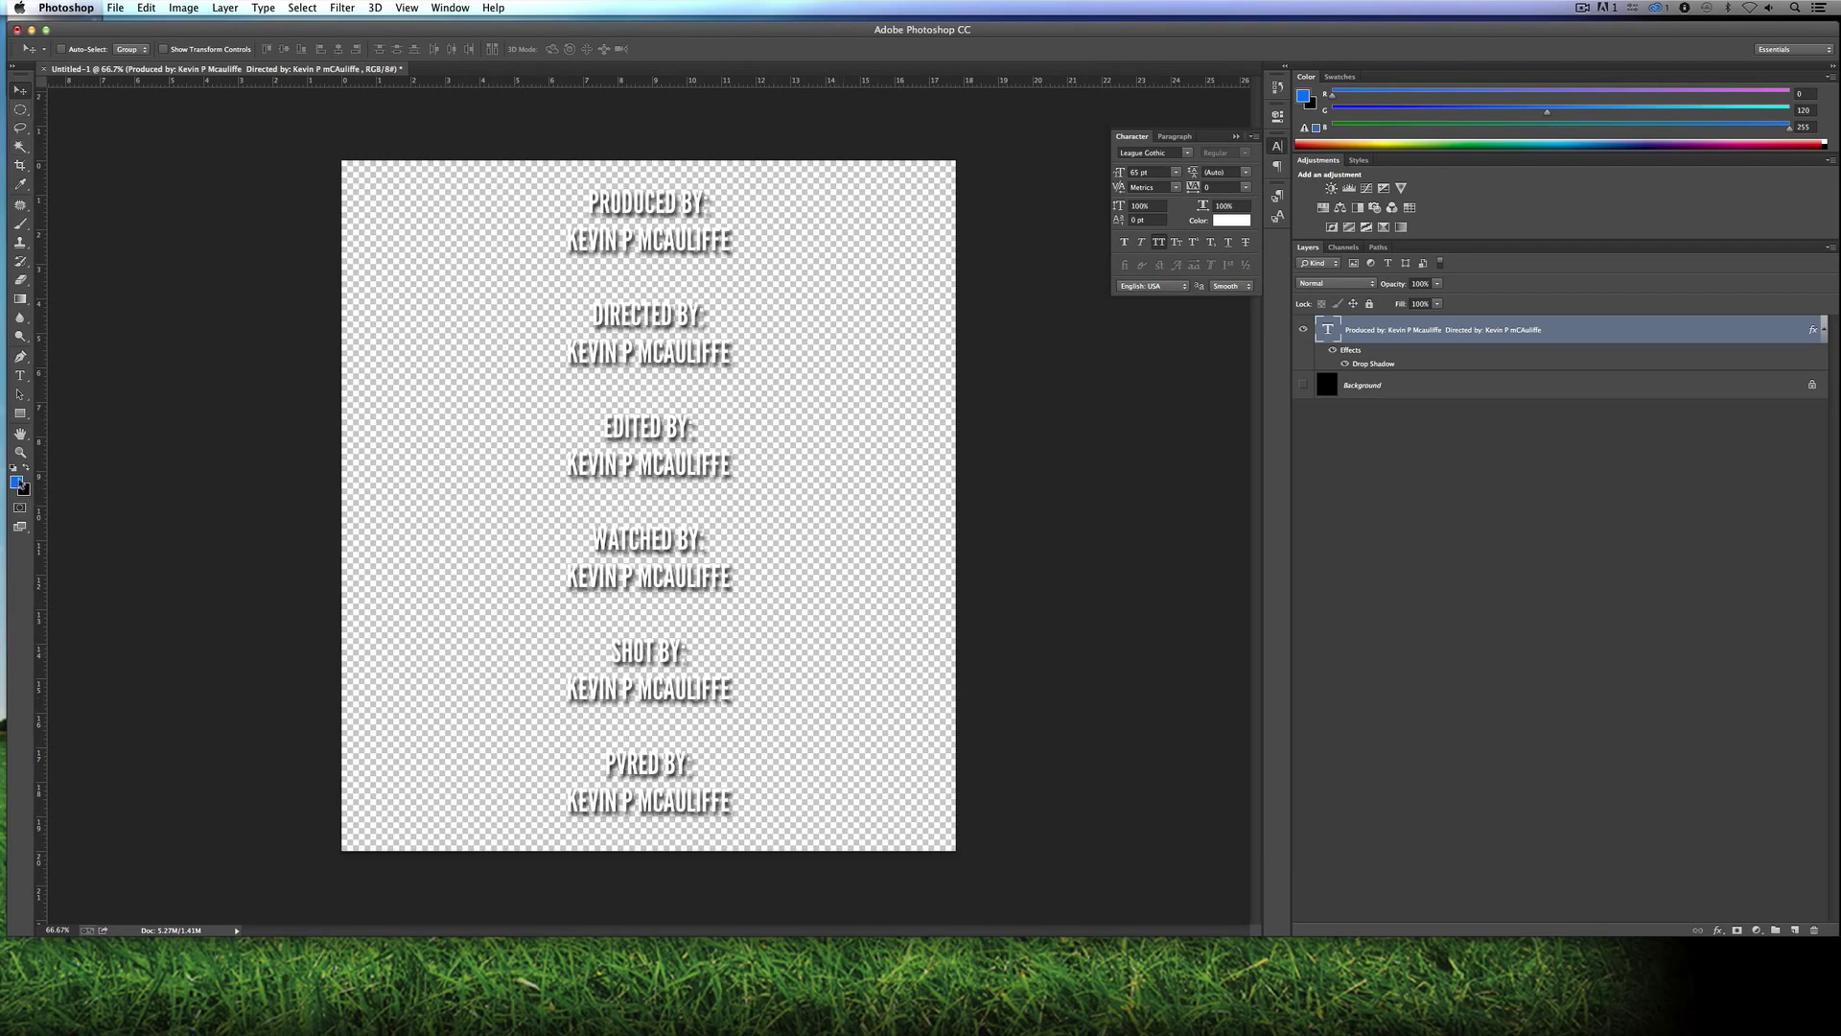
Step: Fill an oval beside Directed By with blue 0078ff on a new Layer 1
left_click(16, 482)
left_click(1078, 411)
left_click(20, 111)
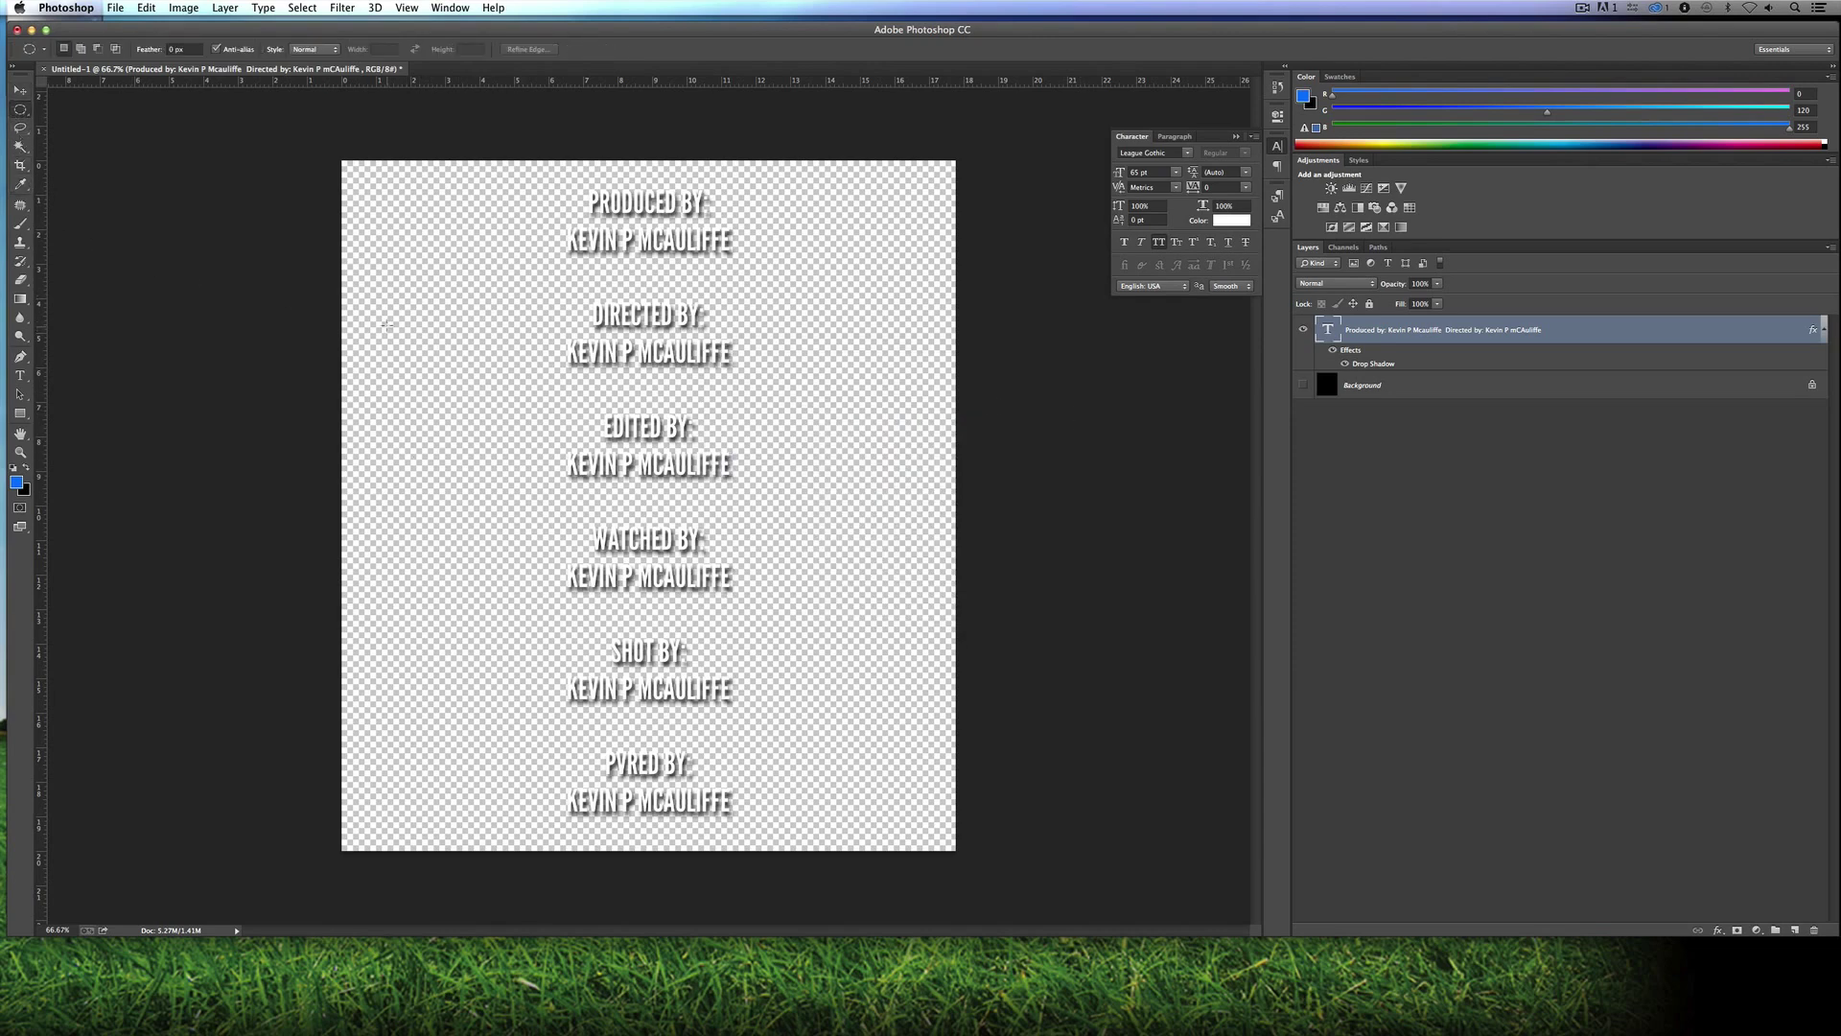
left_click_drag(378, 306, 523, 365)
key("super+shift+n")
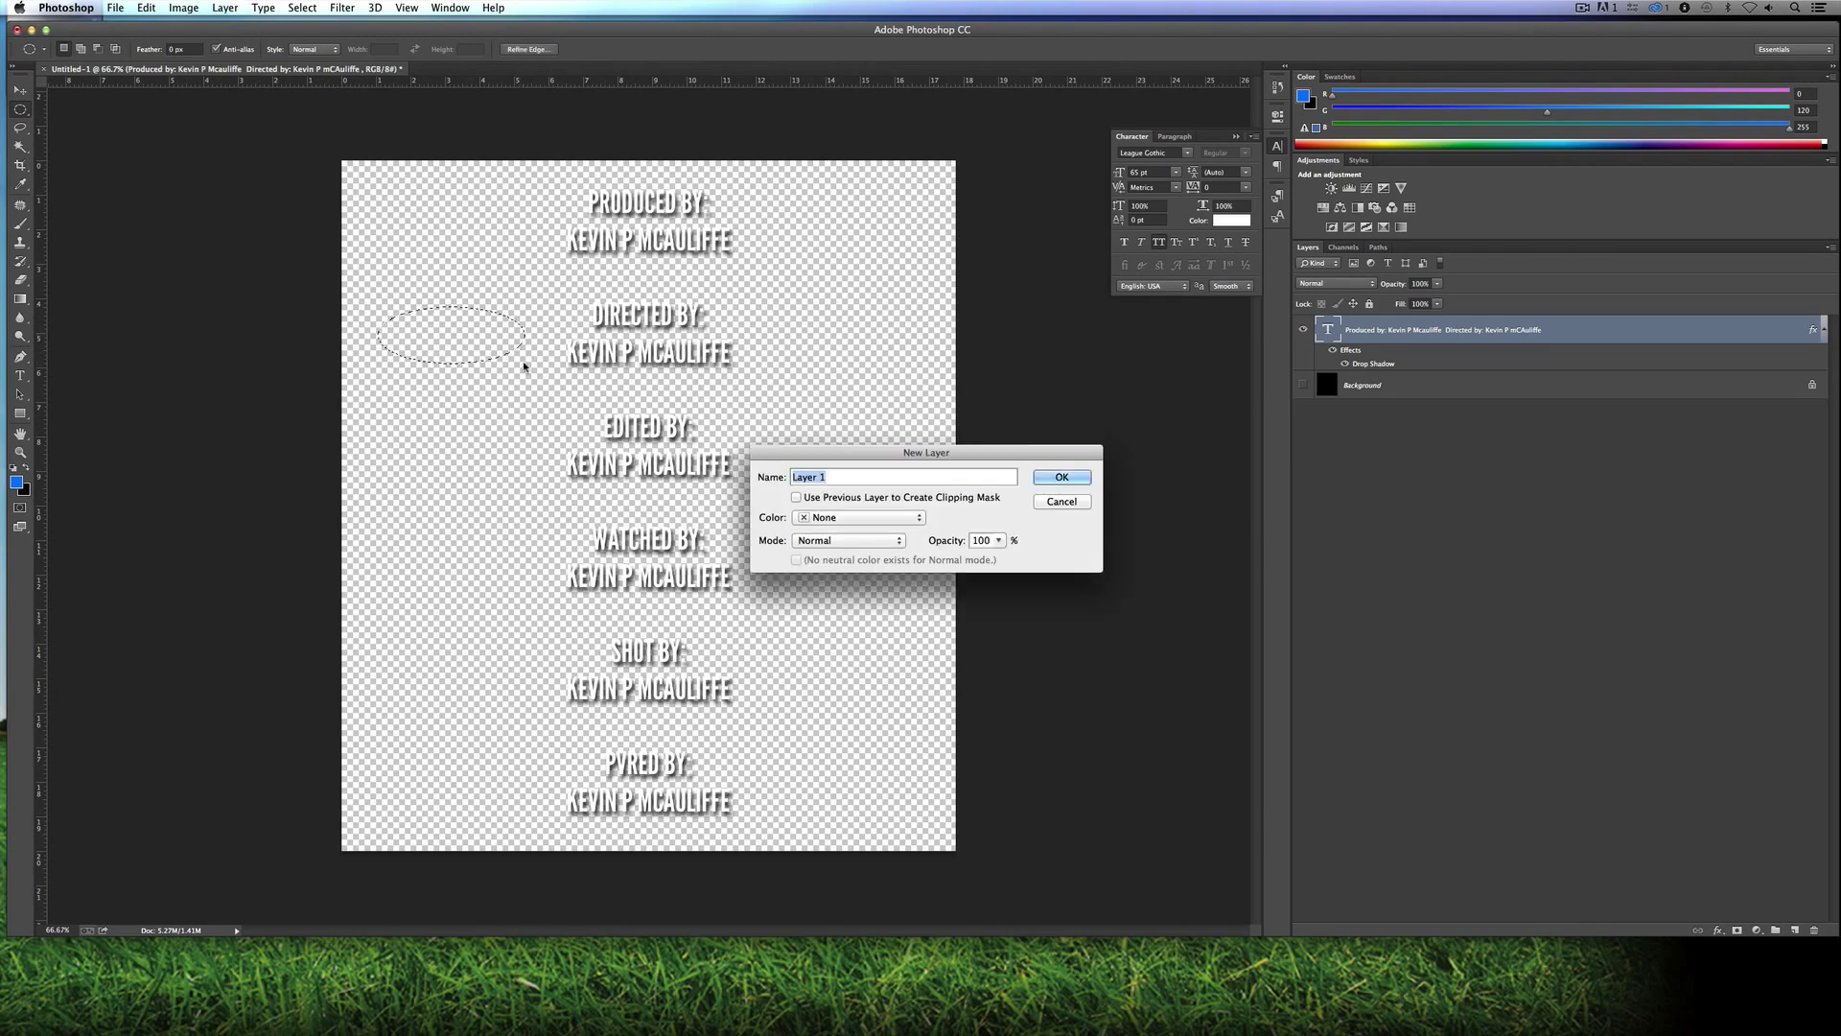
key("Return")
key("shift+BackSpace")
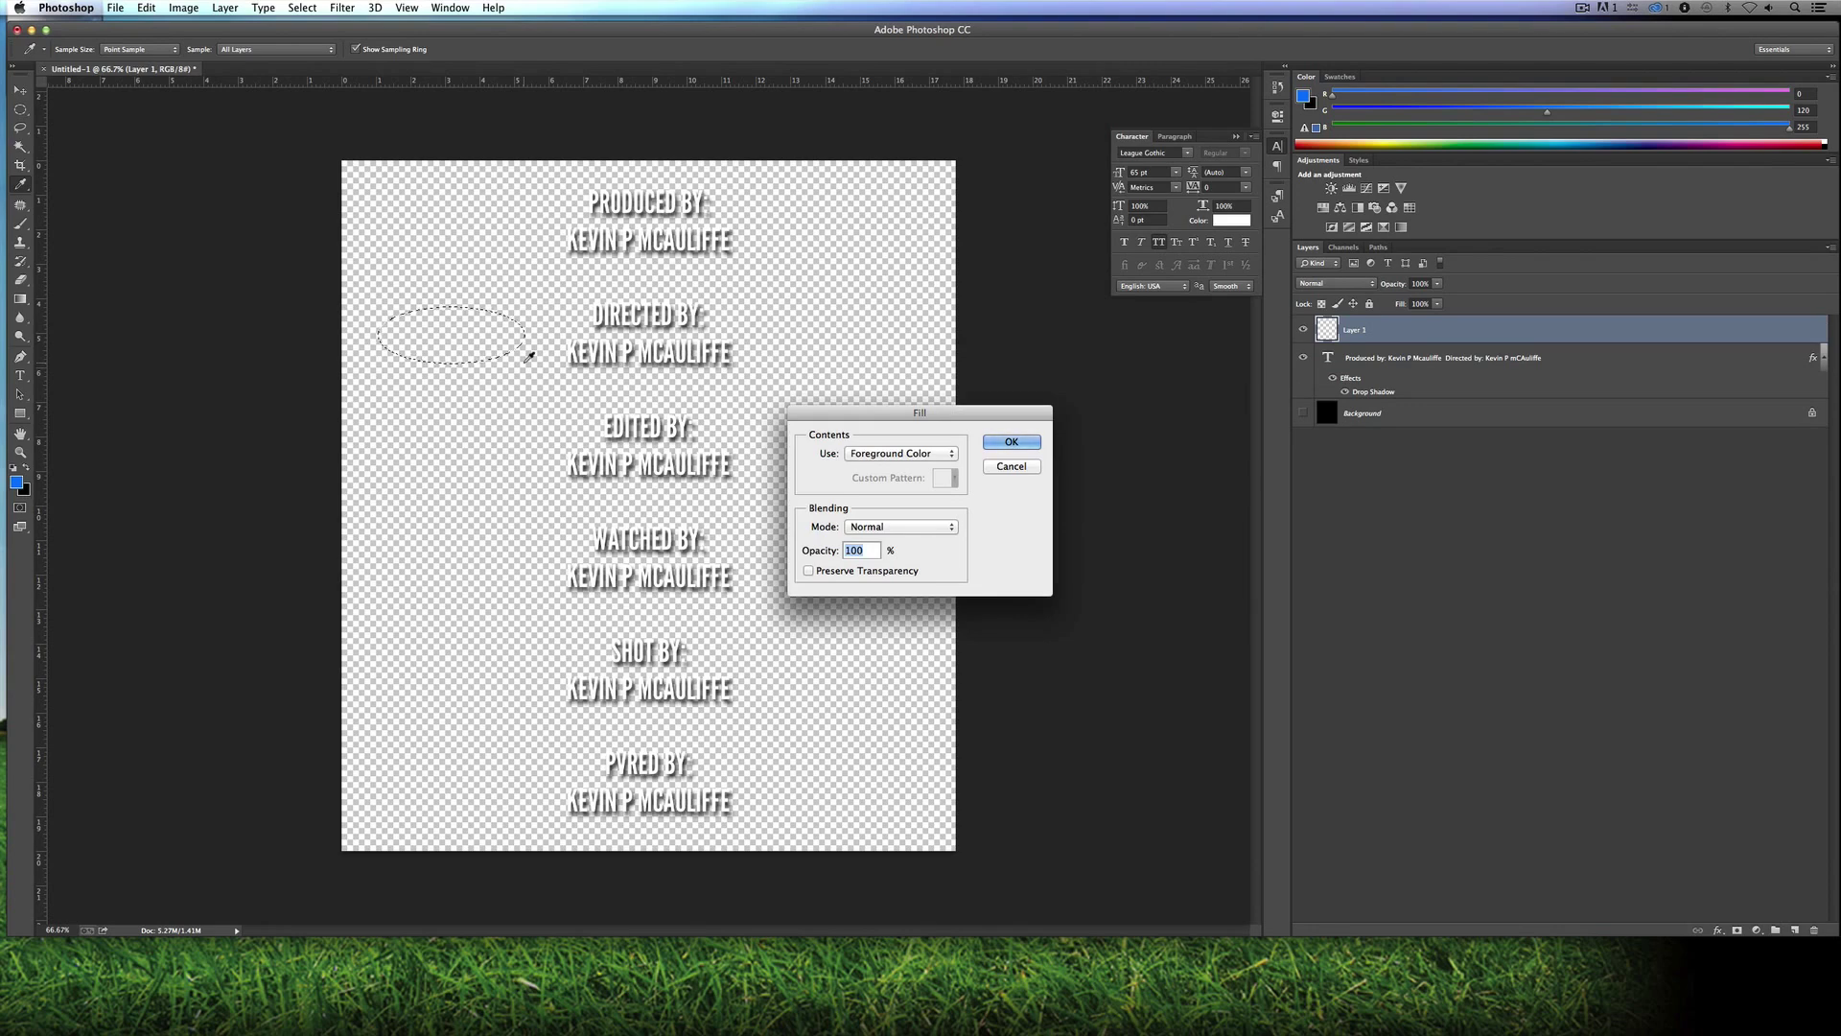
left_click(1004, 443)
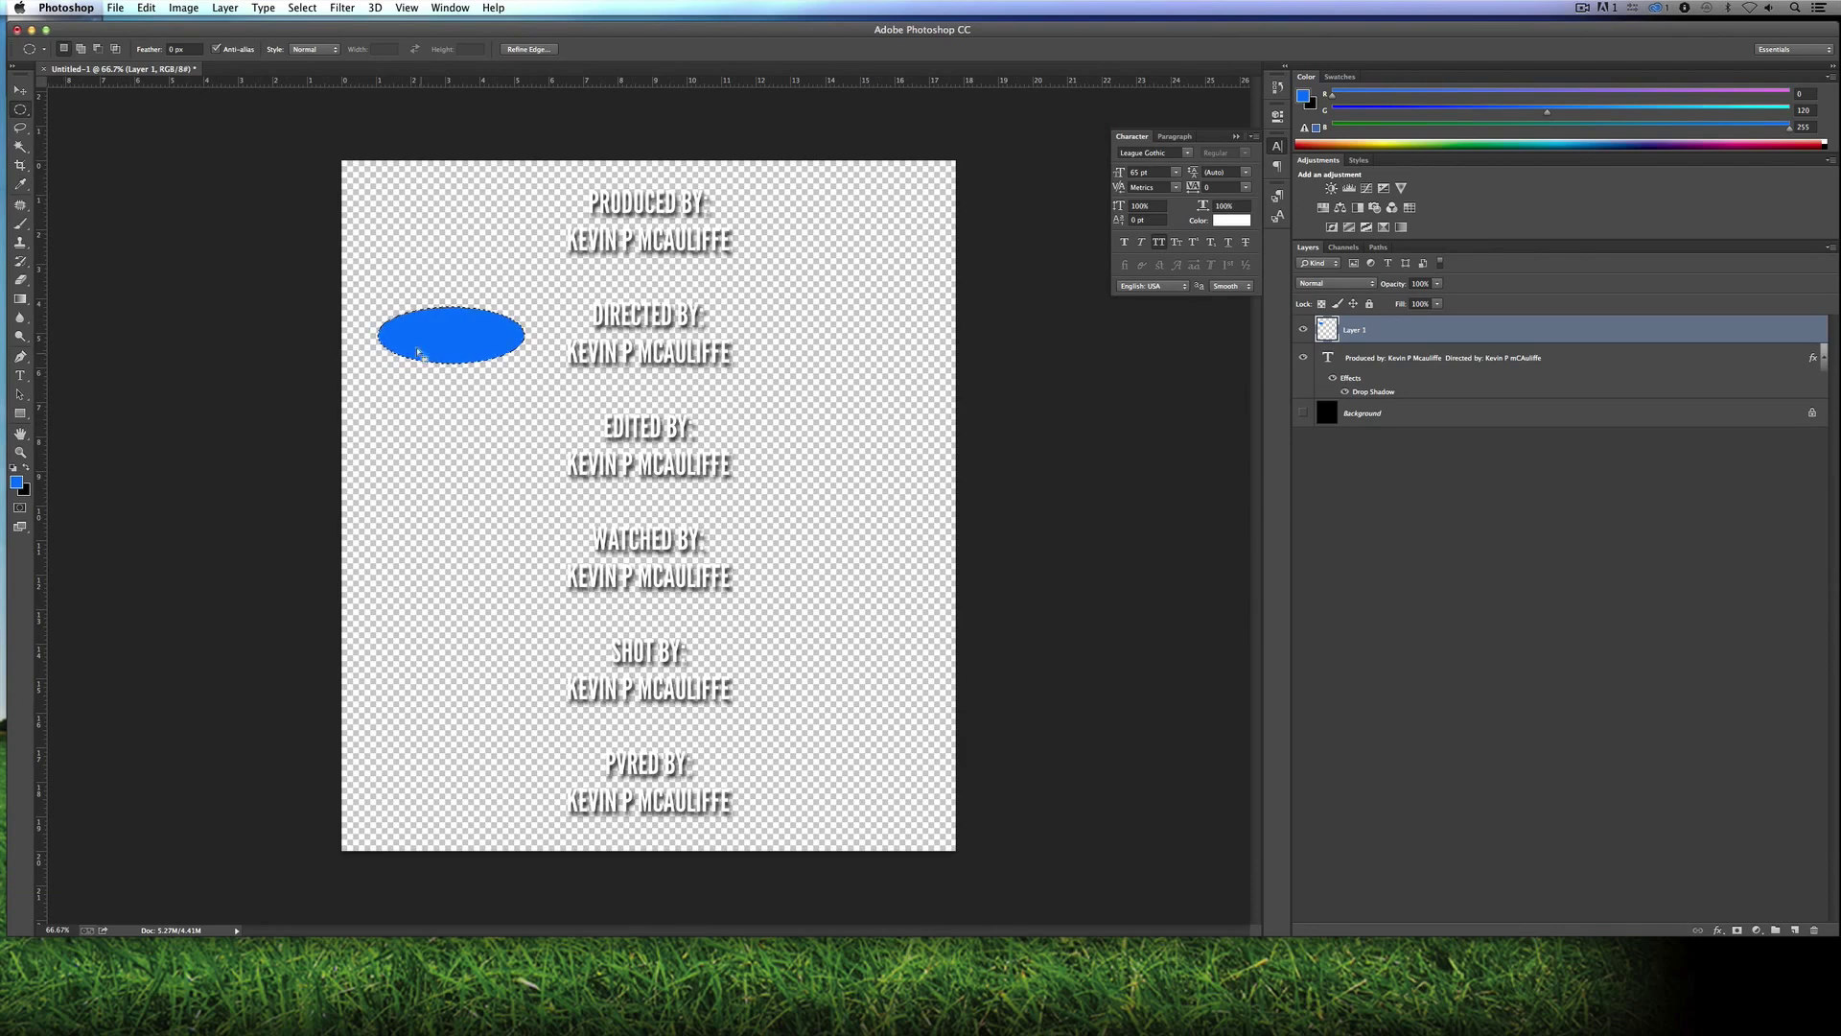
Step: Add 145 pt LOGO text centred on the blue oval, then select the credits layer
left_click(19, 375)
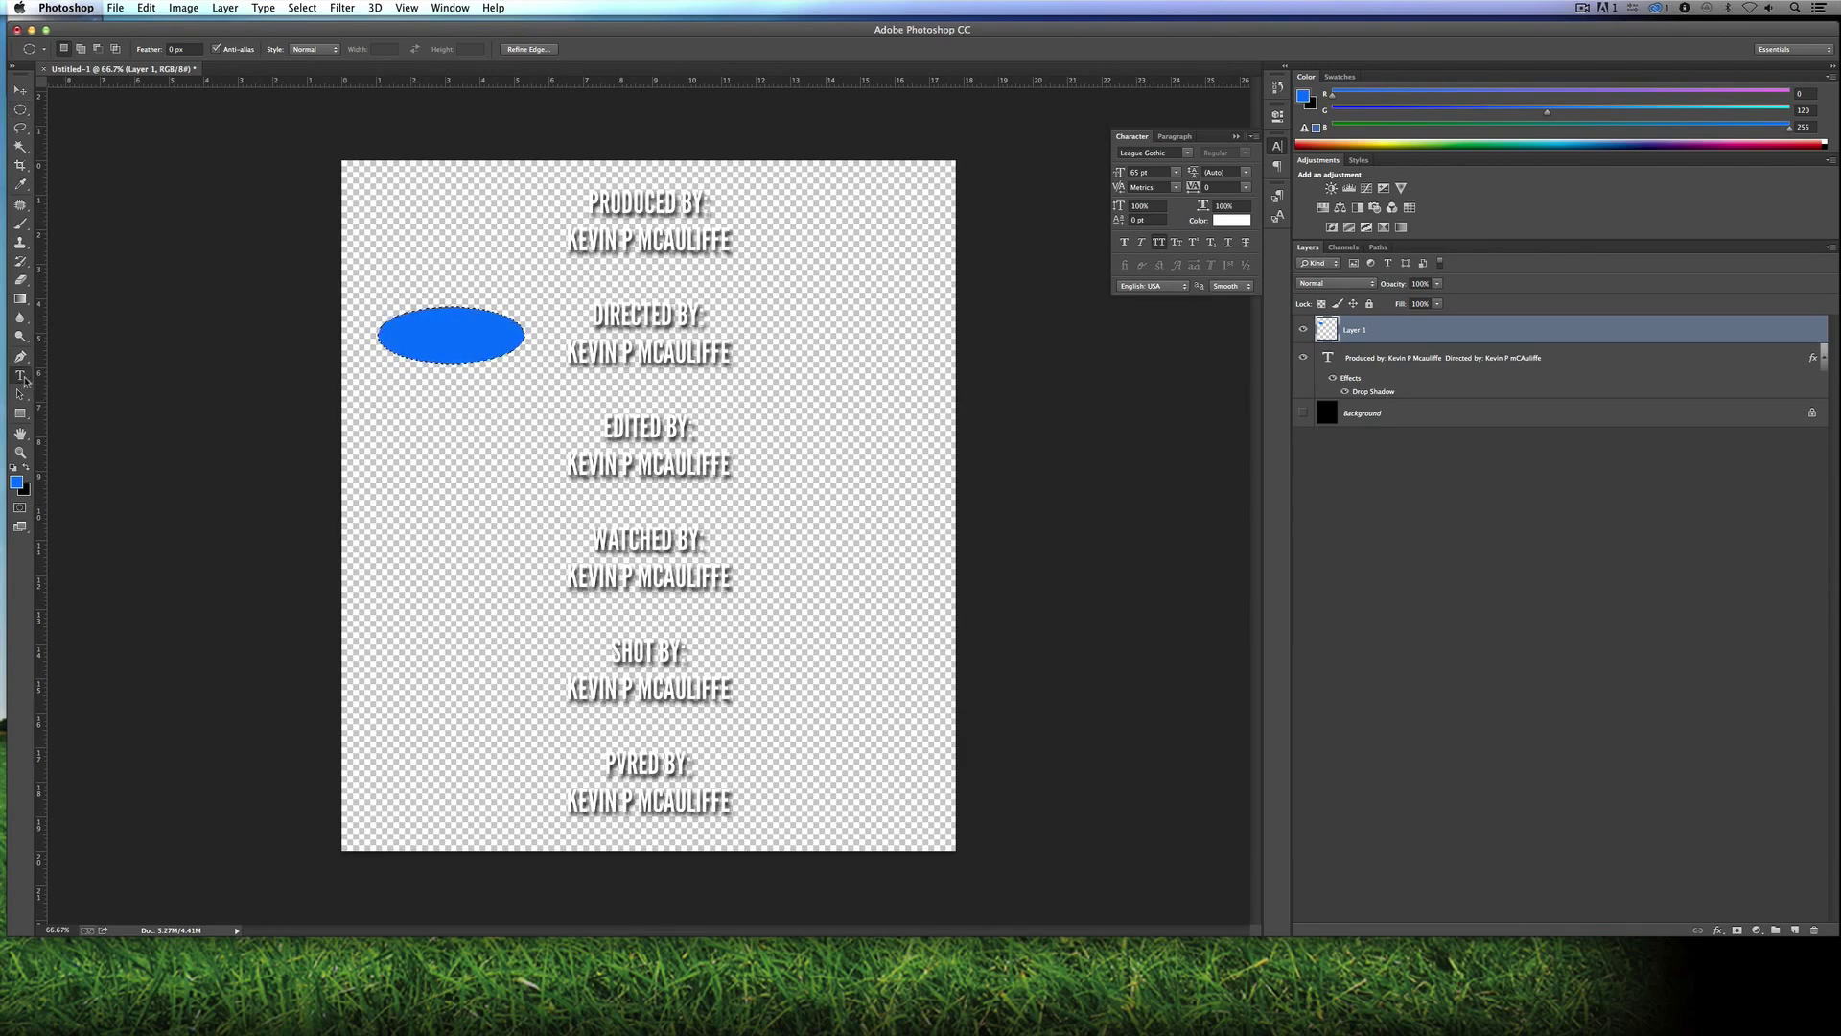
left_click(412, 342)
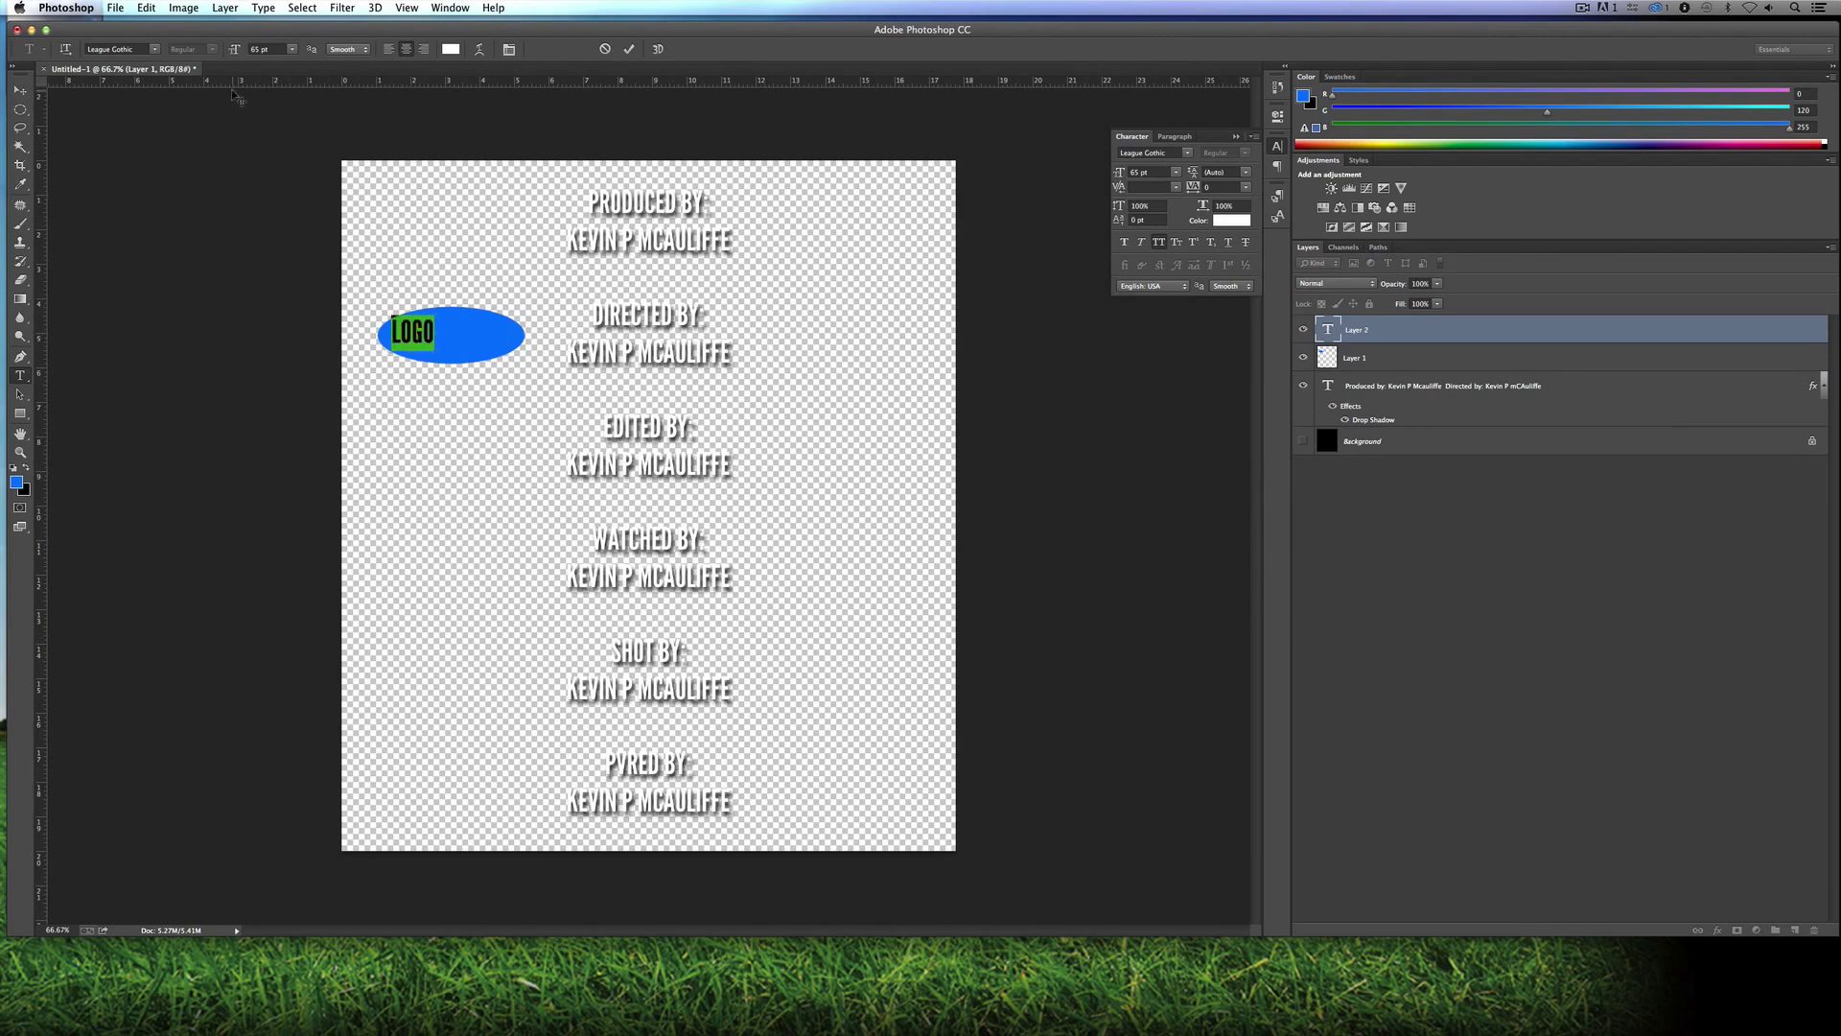
left_click_drag(235, 49, 289, 53)
left_click(19, 89)
left_click_drag(403, 323, 430, 335)
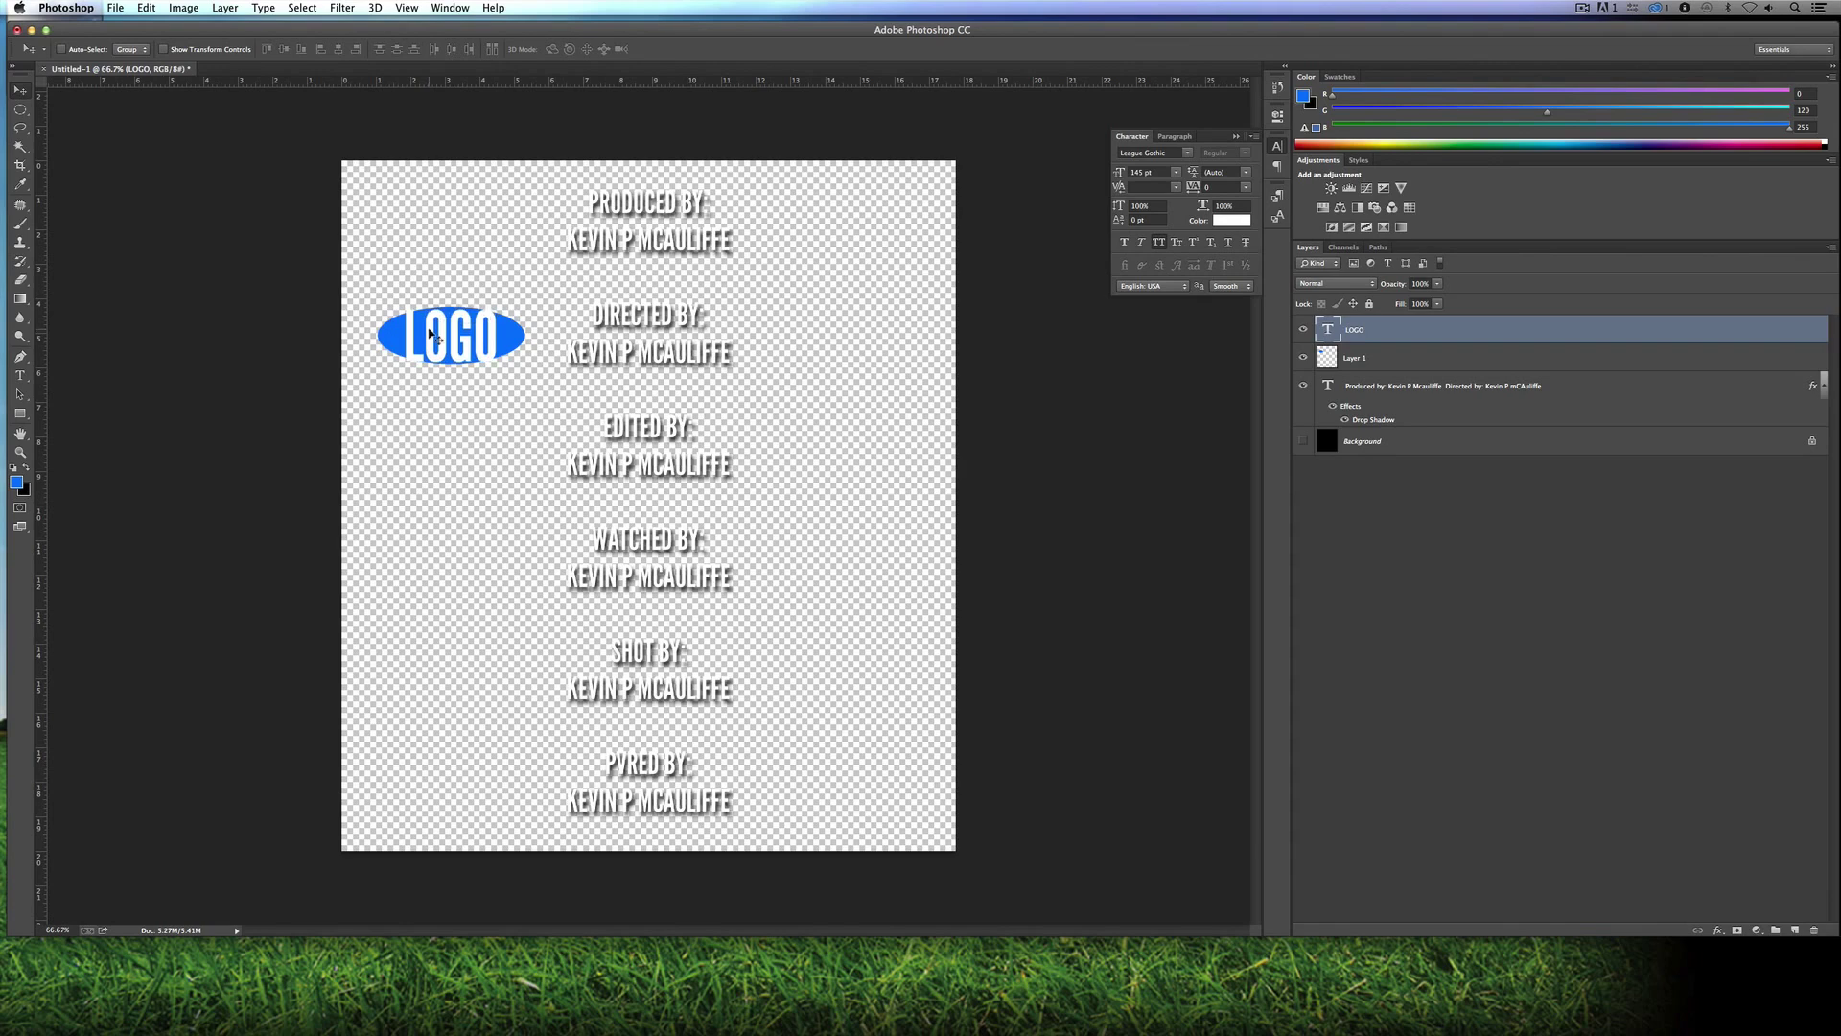
left_click(1345, 395)
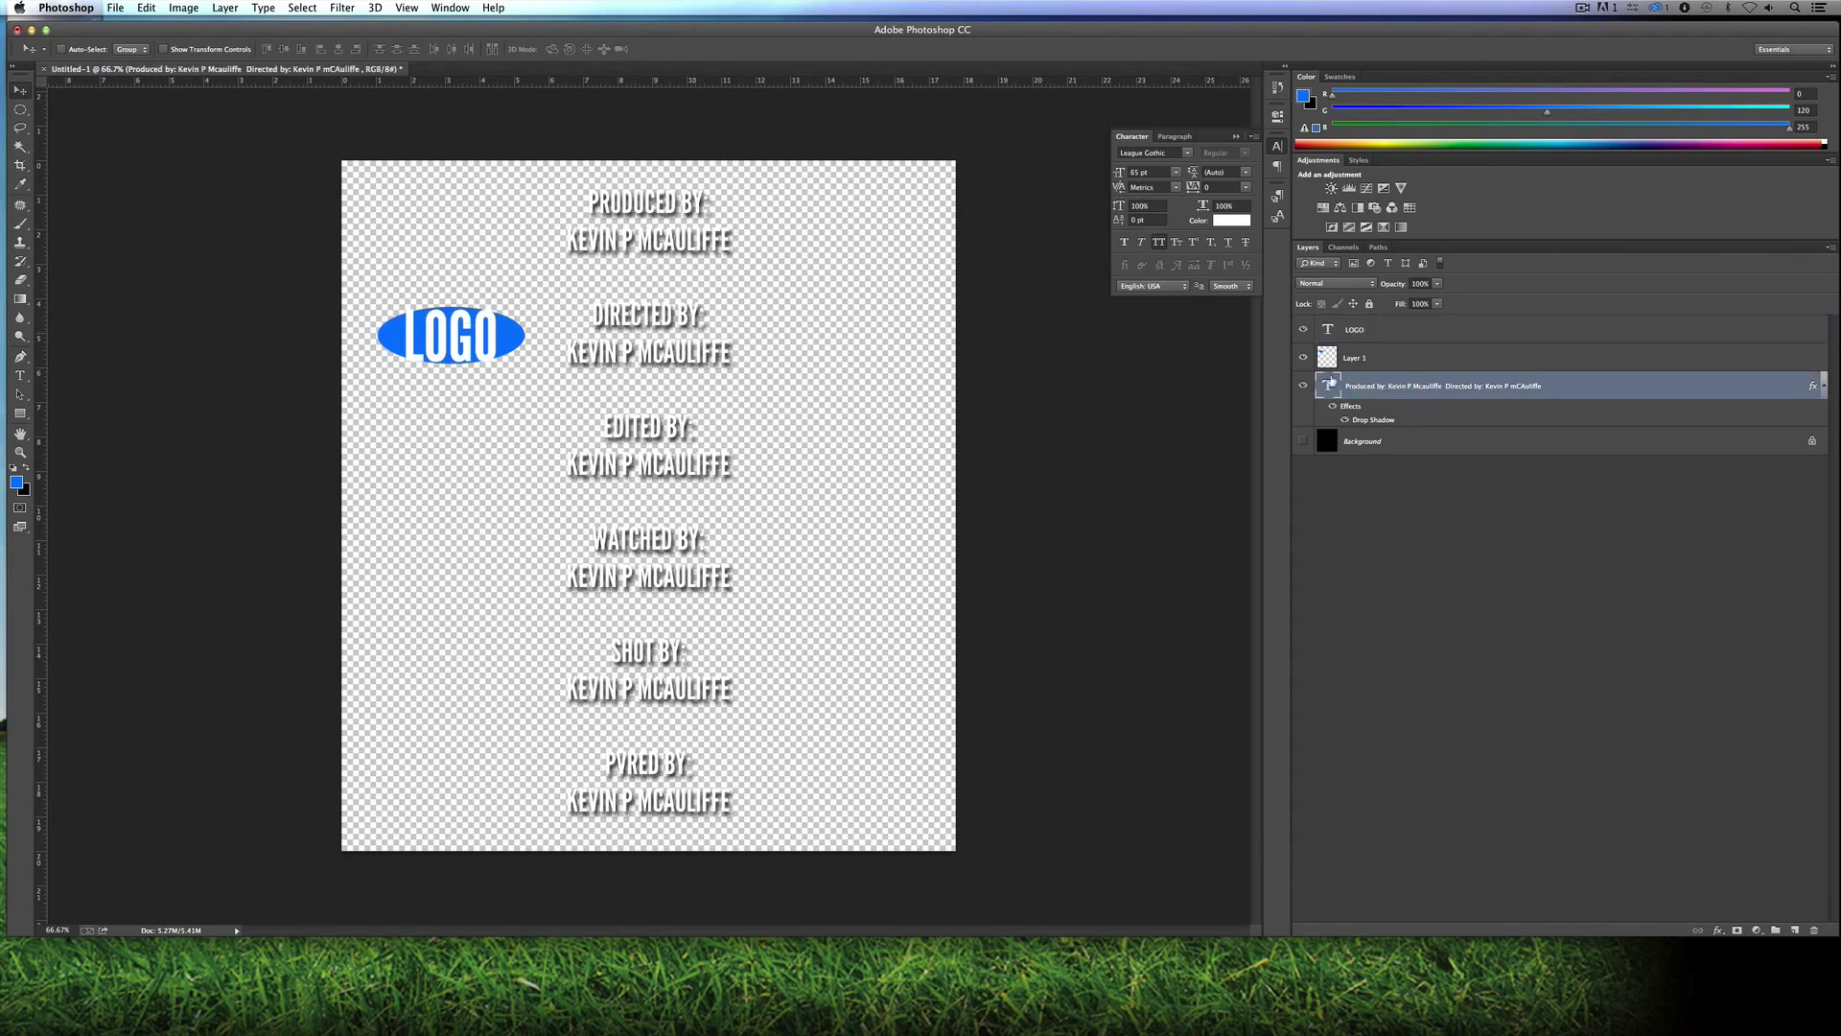
Step: Paste the credits' drop shadow onto the LOGO text and oval, then merge them into one LOGO layer
right_click(1361, 376)
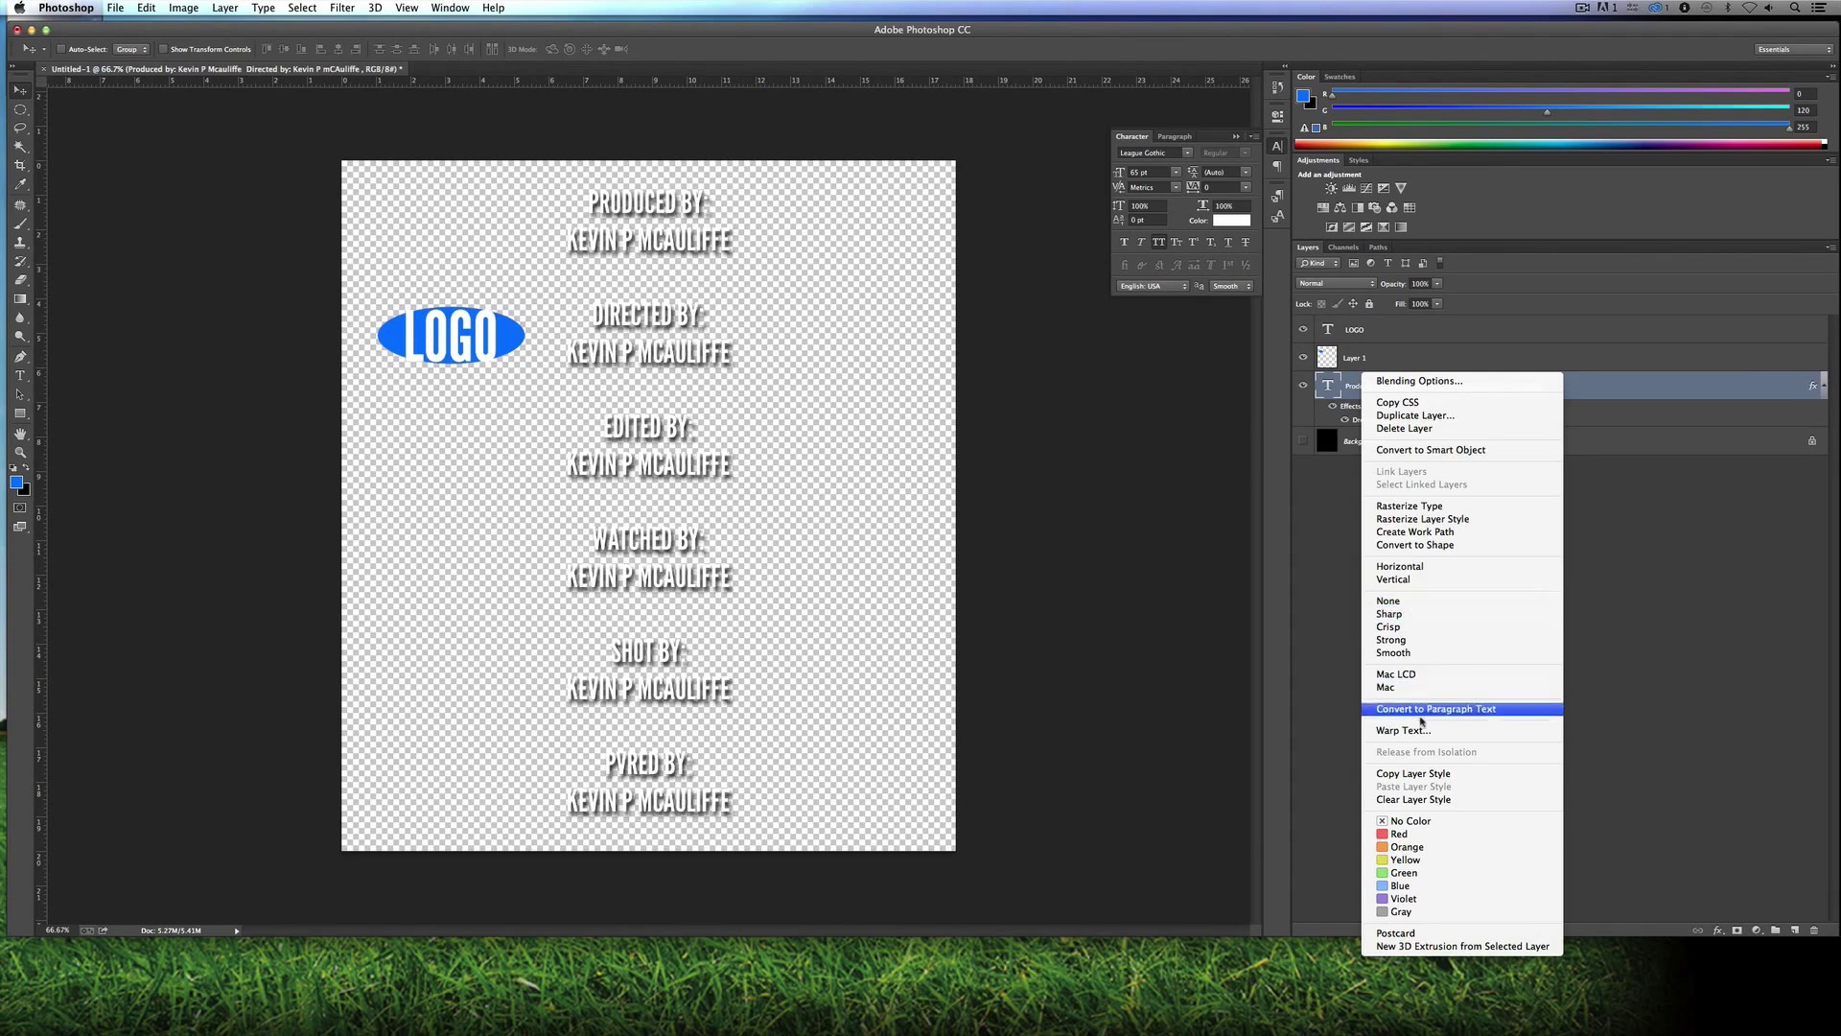
key("Escape")
left_click(1407, 360)
left_click(1390, 332, "shift")
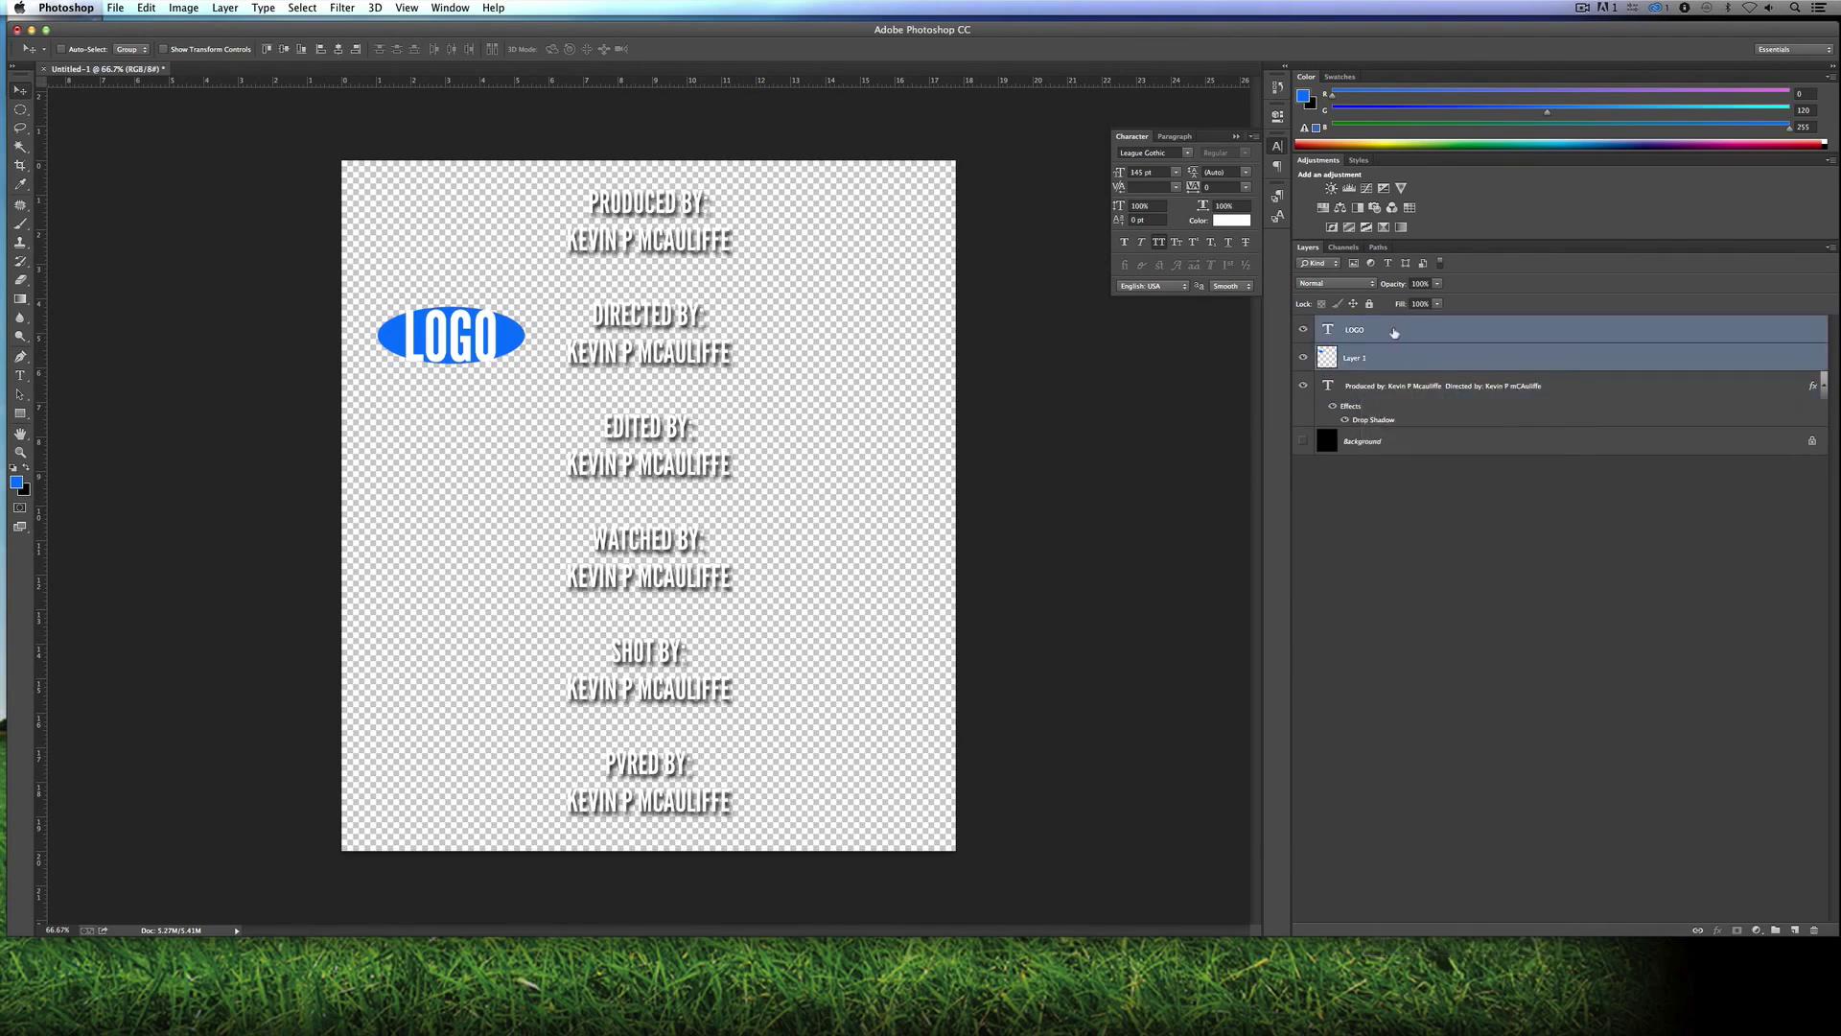
right_click(1378, 329)
left_click(1434, 734)
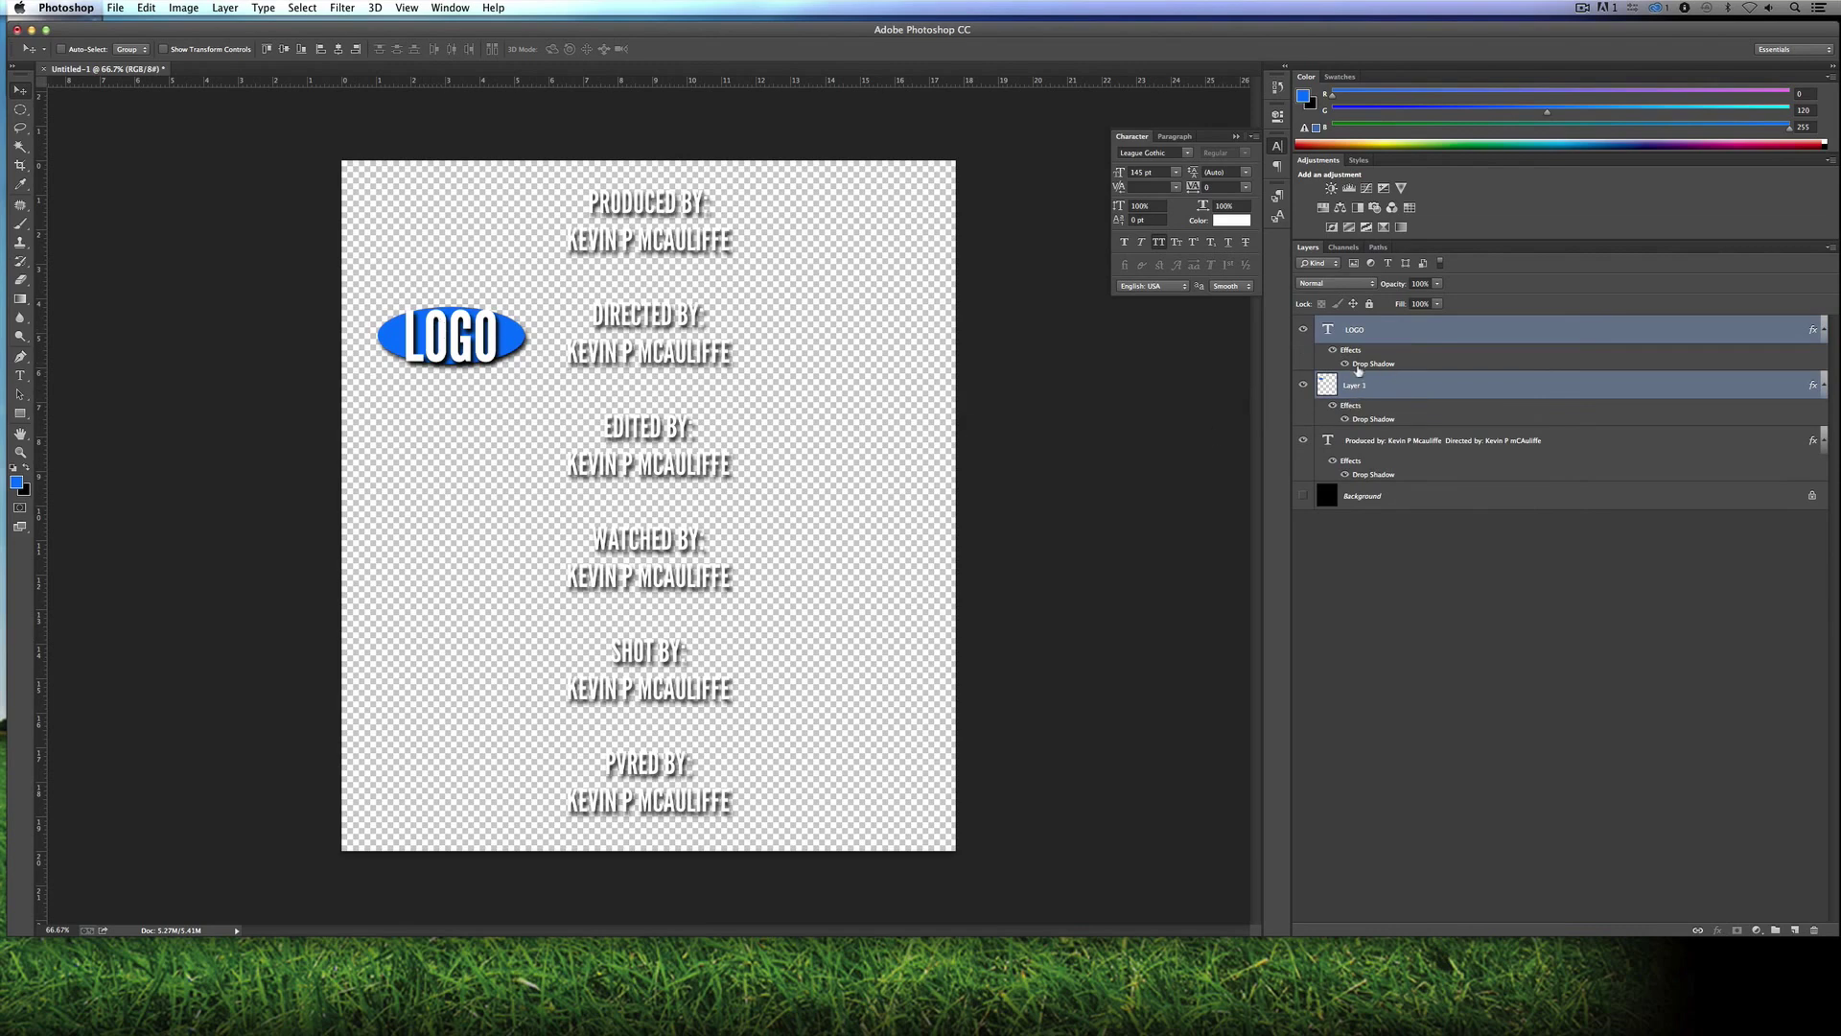
key("super+e")
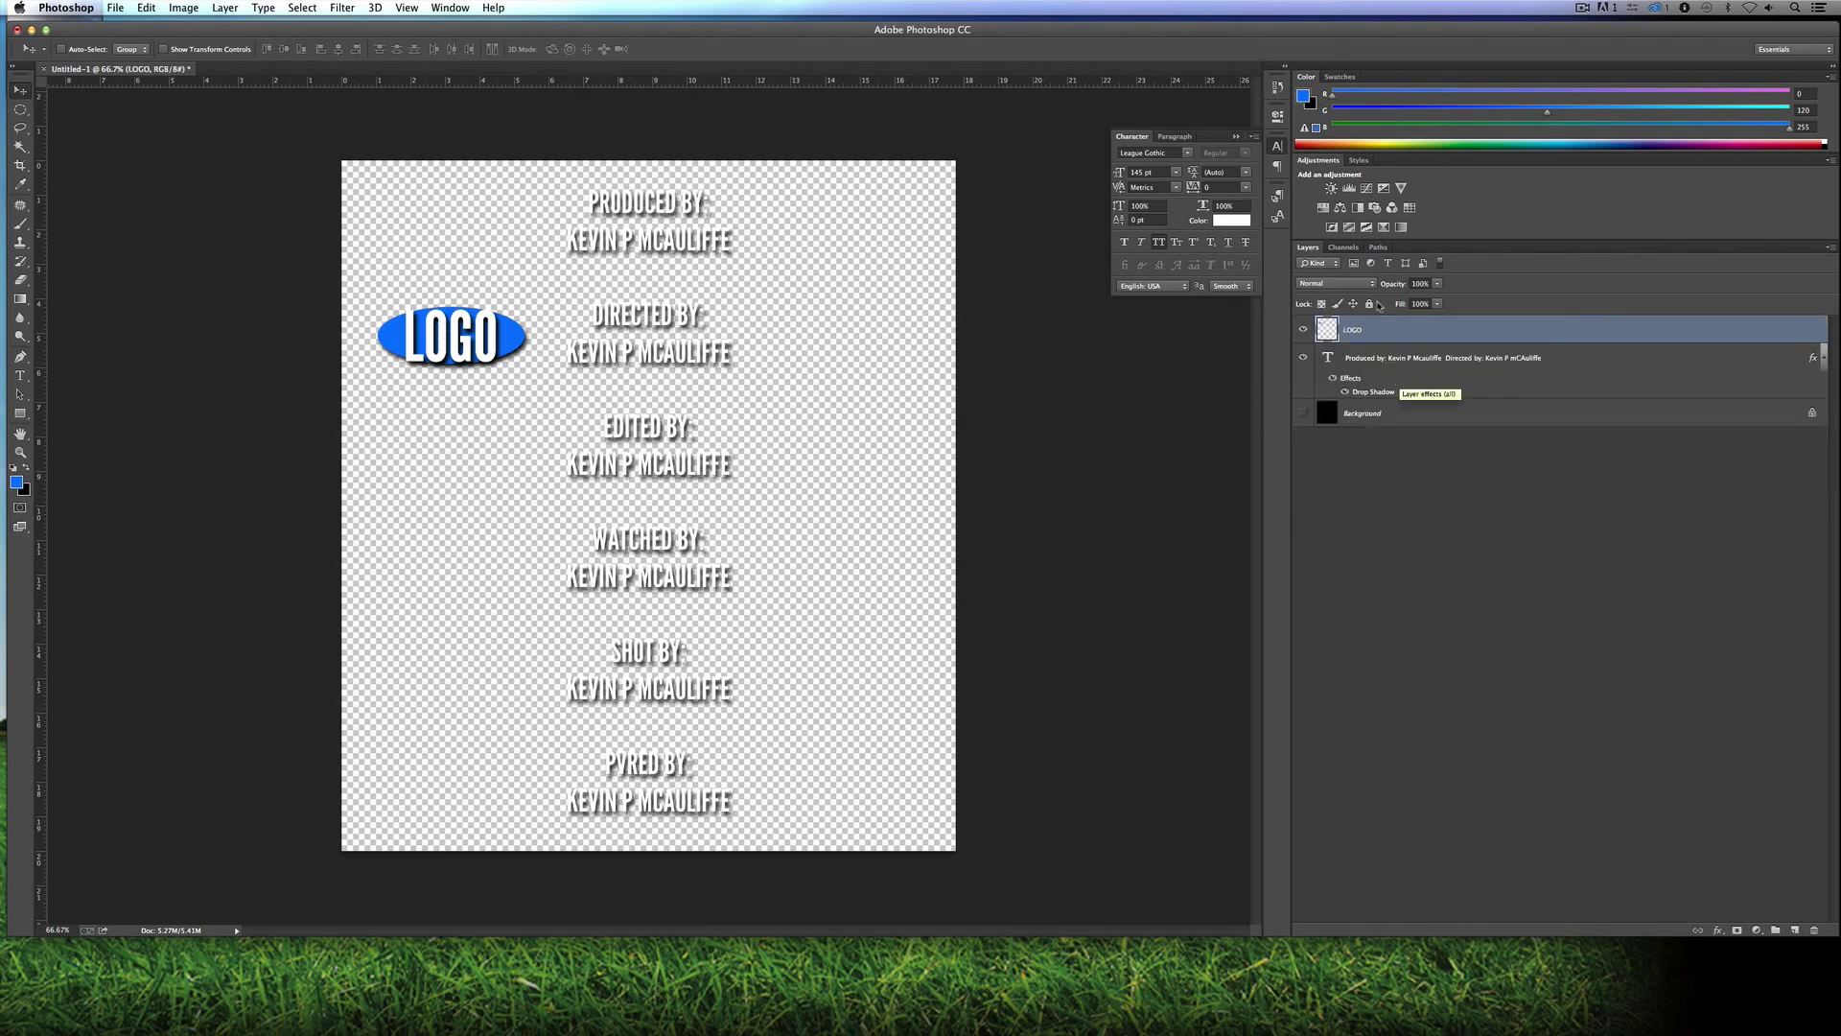
left_click(1831, 247)
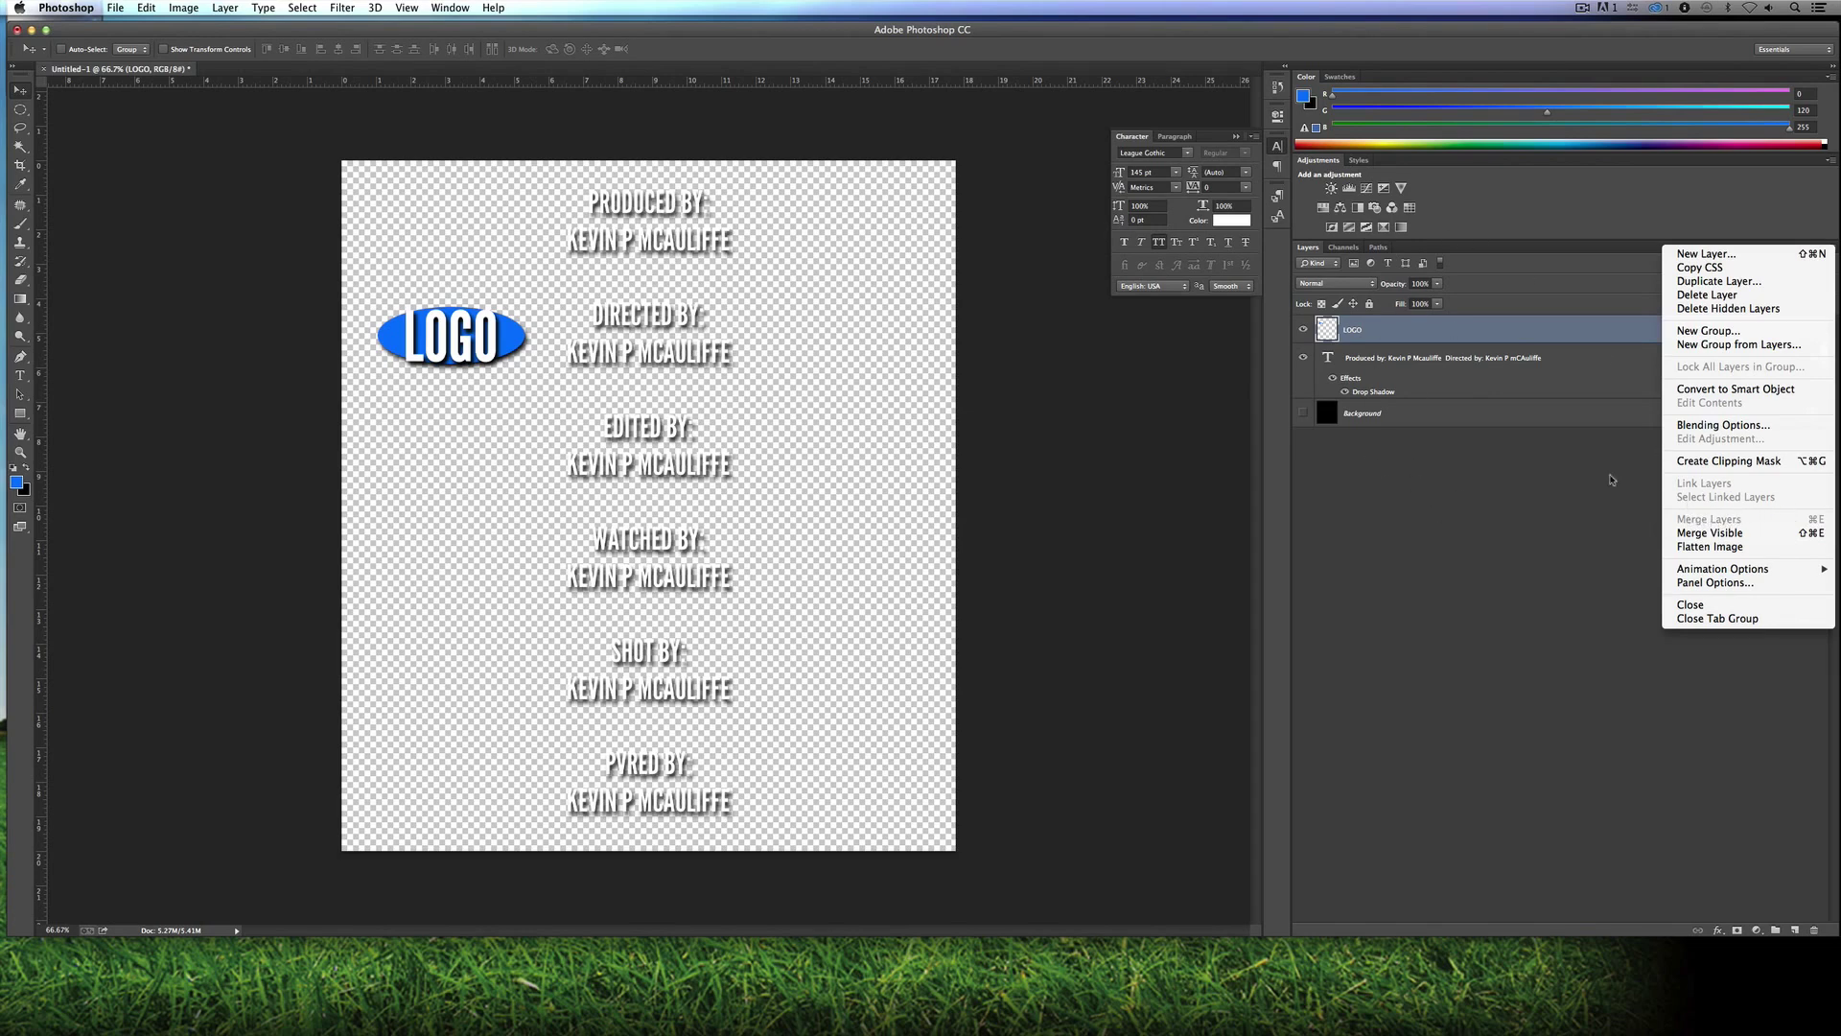
Step: Duplicate the LOGO layer and drag LOGO copy down toward the lower right
left_click(1577, 466)
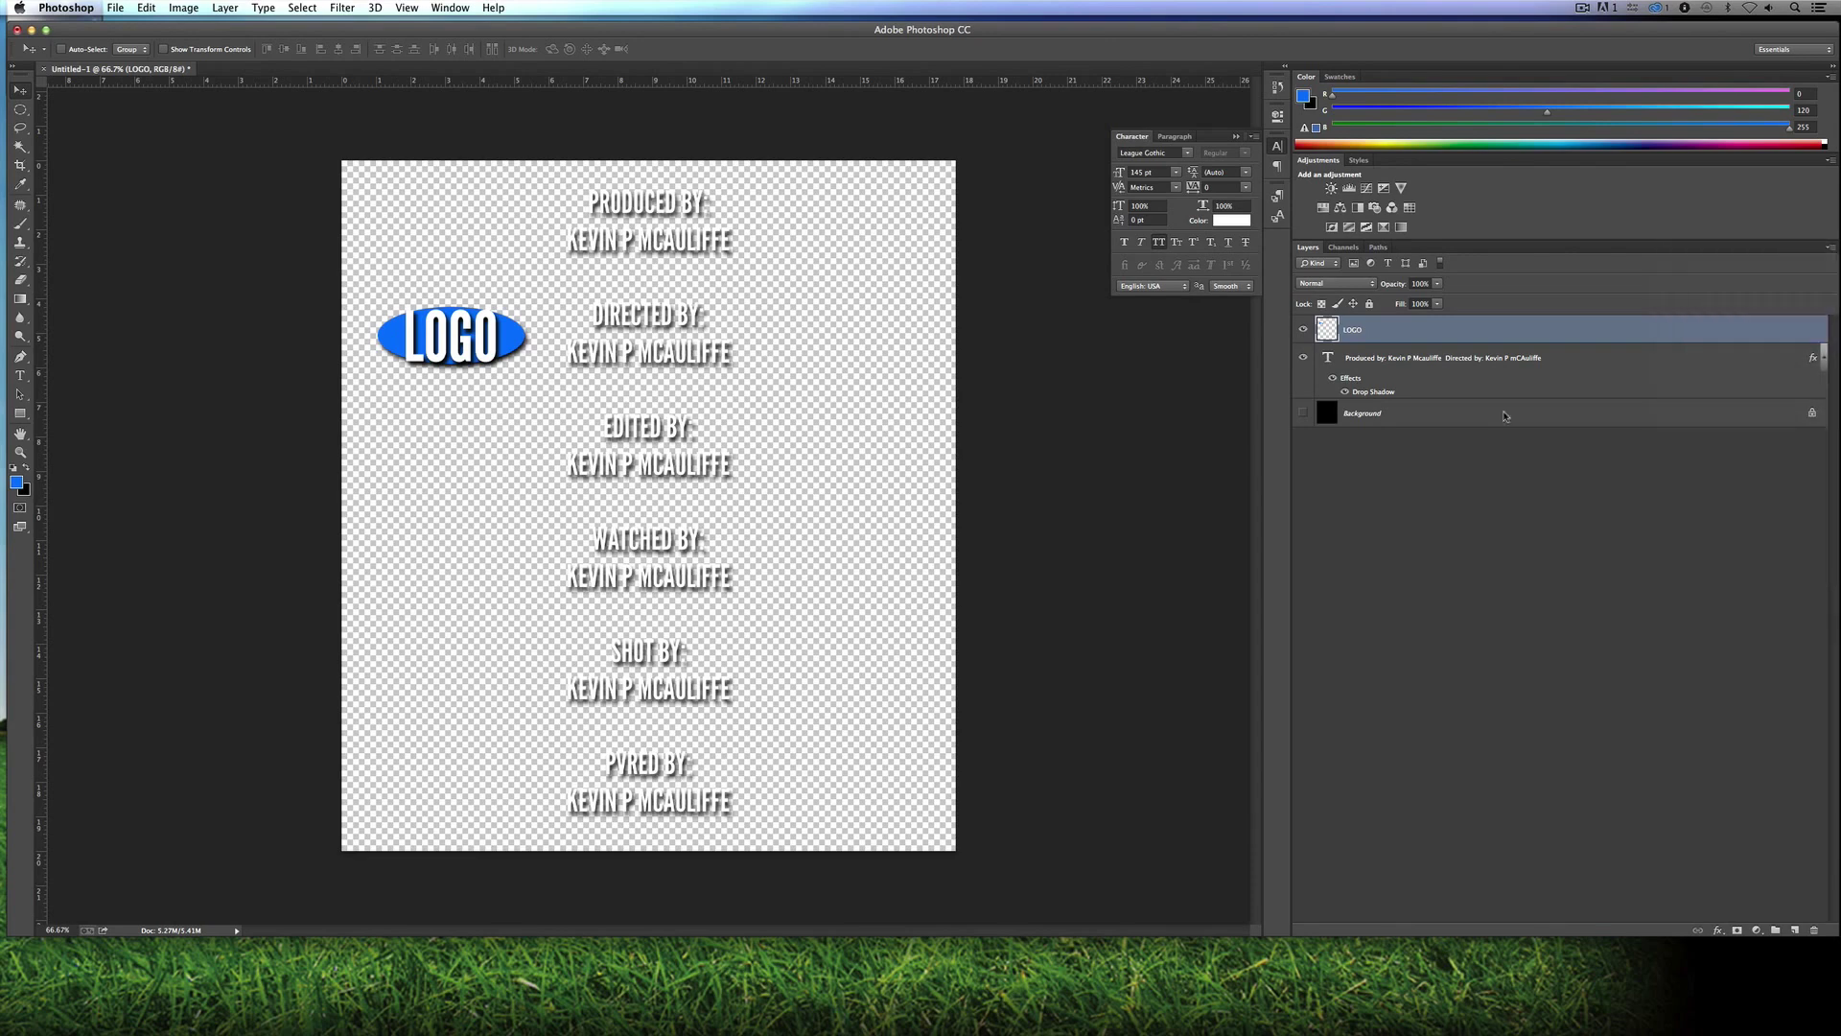
right_click(1427, 328)
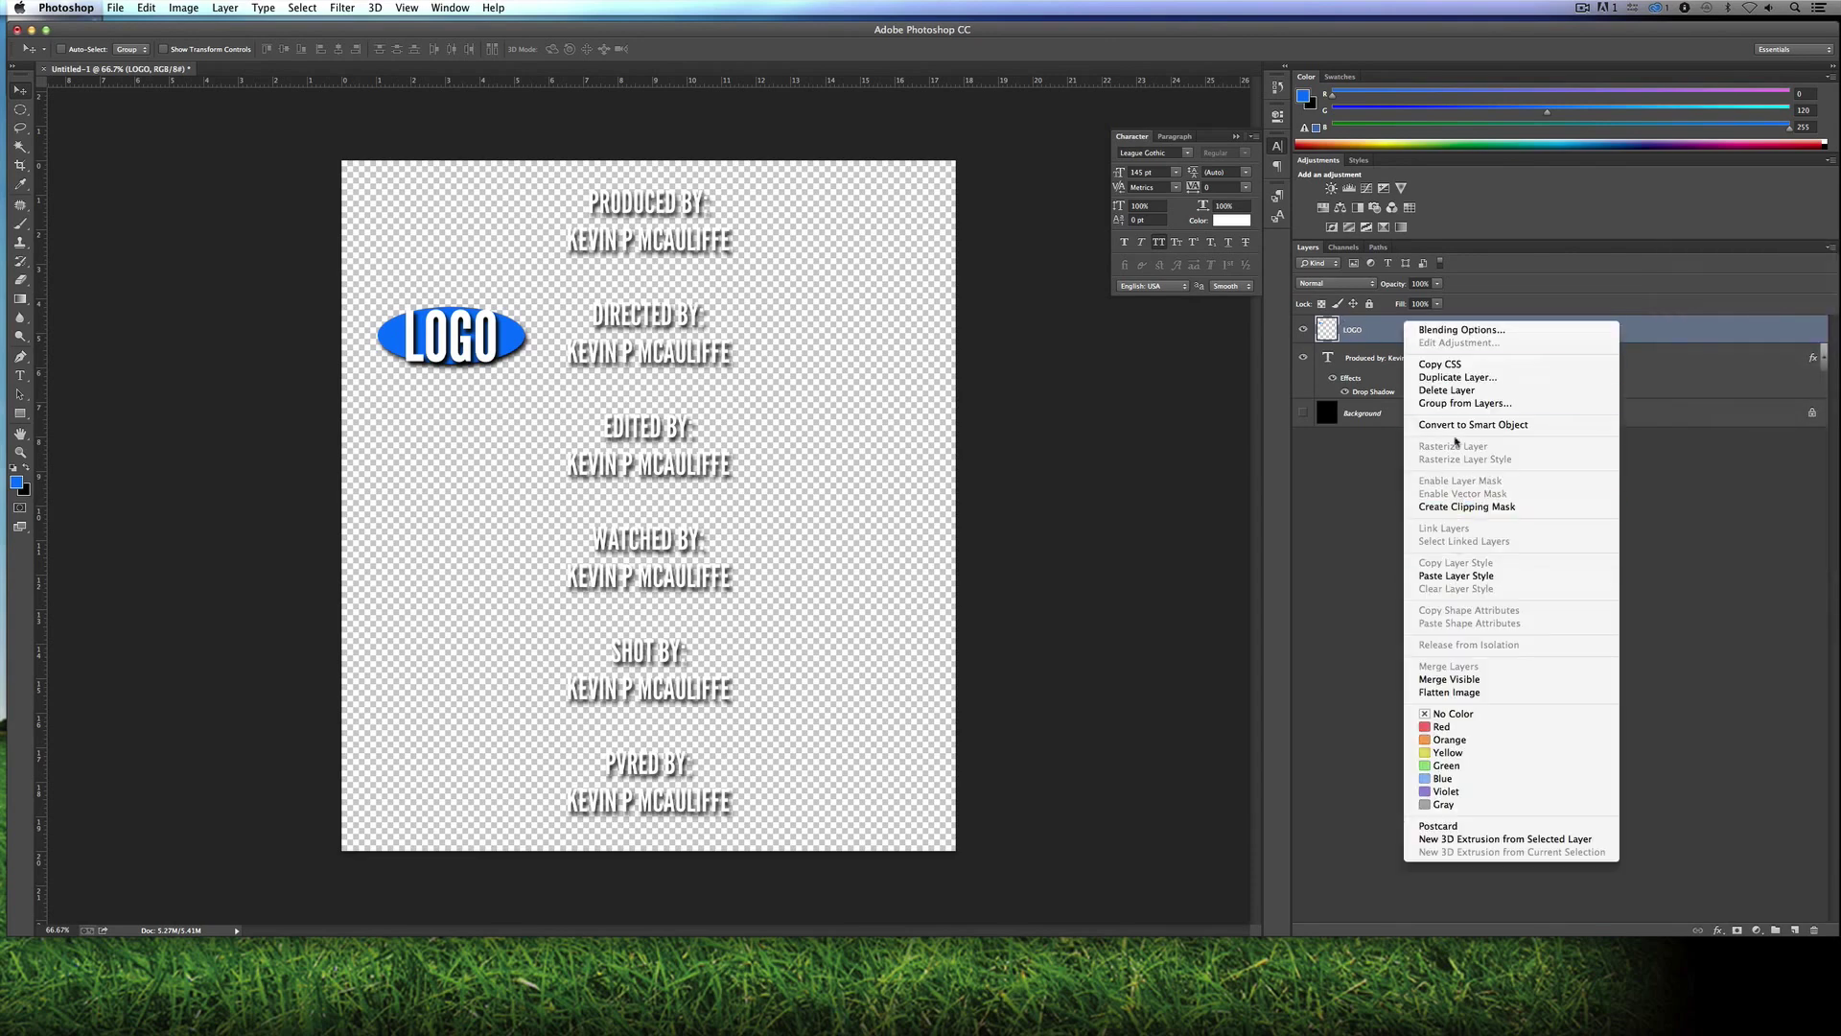
left_click(1457, 377)
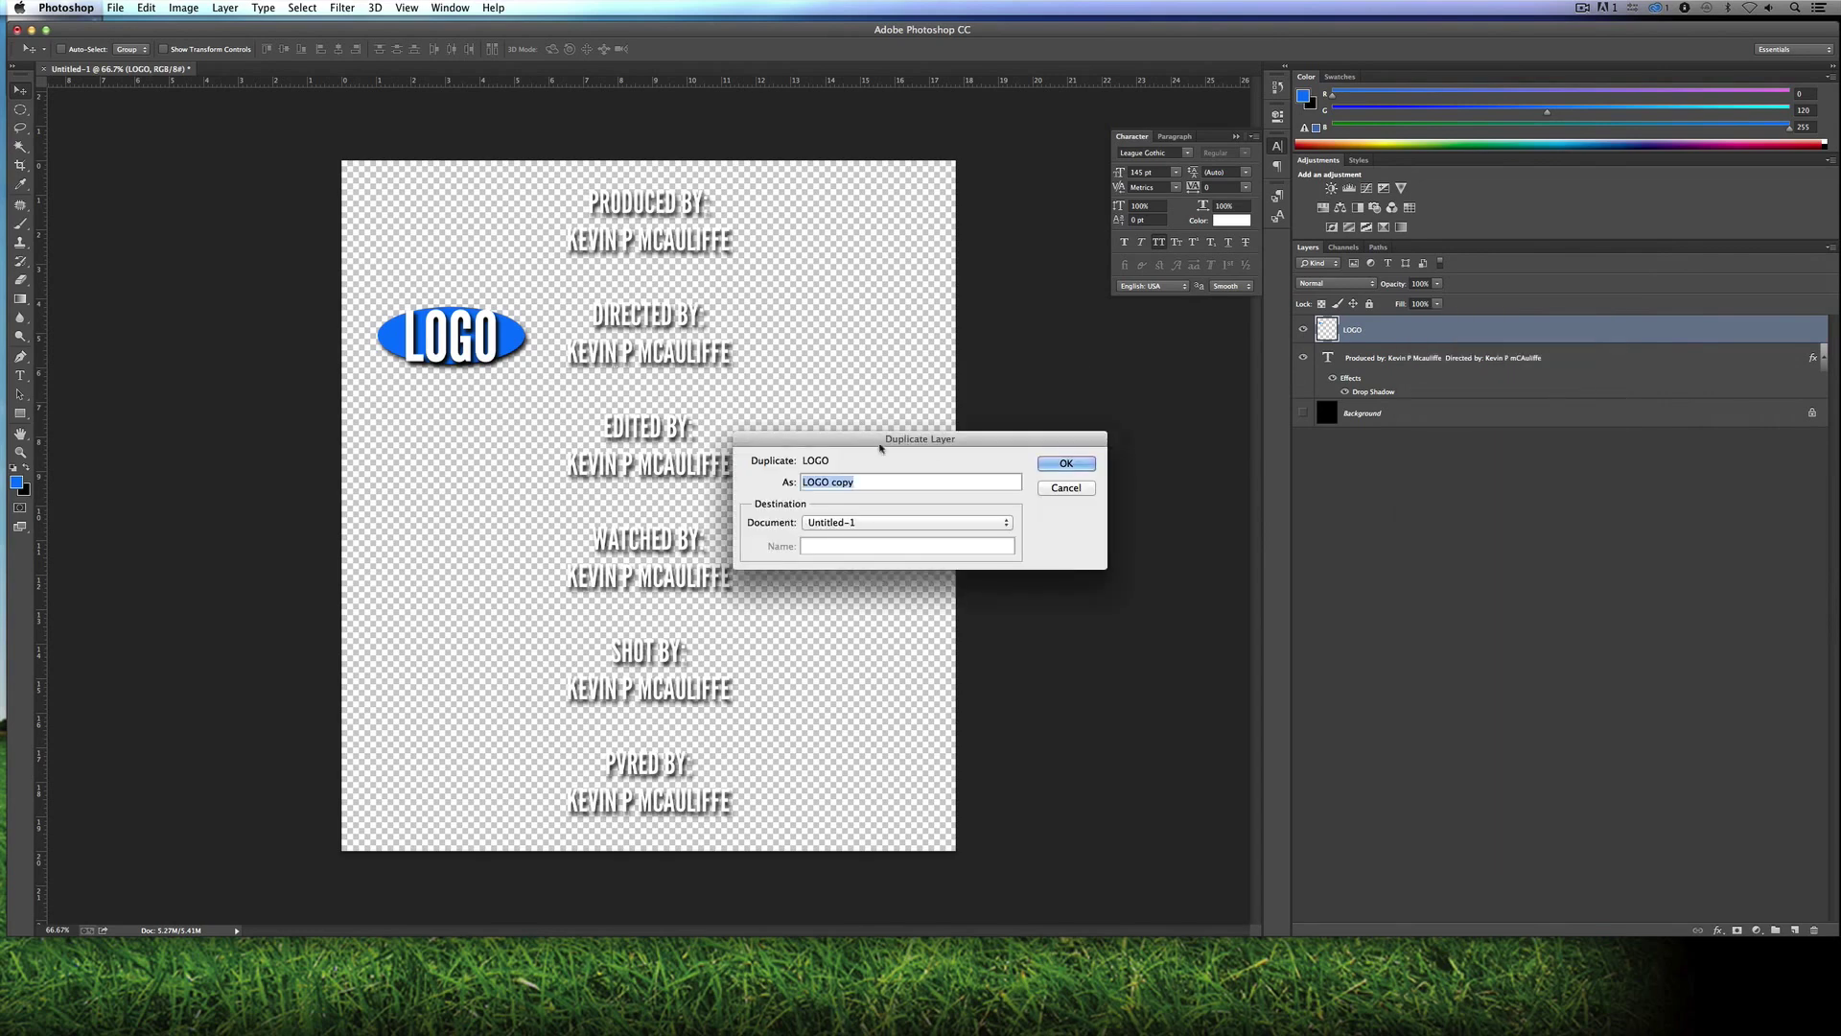
key("Return")
left_click_drag(467, 340, 839, 654)
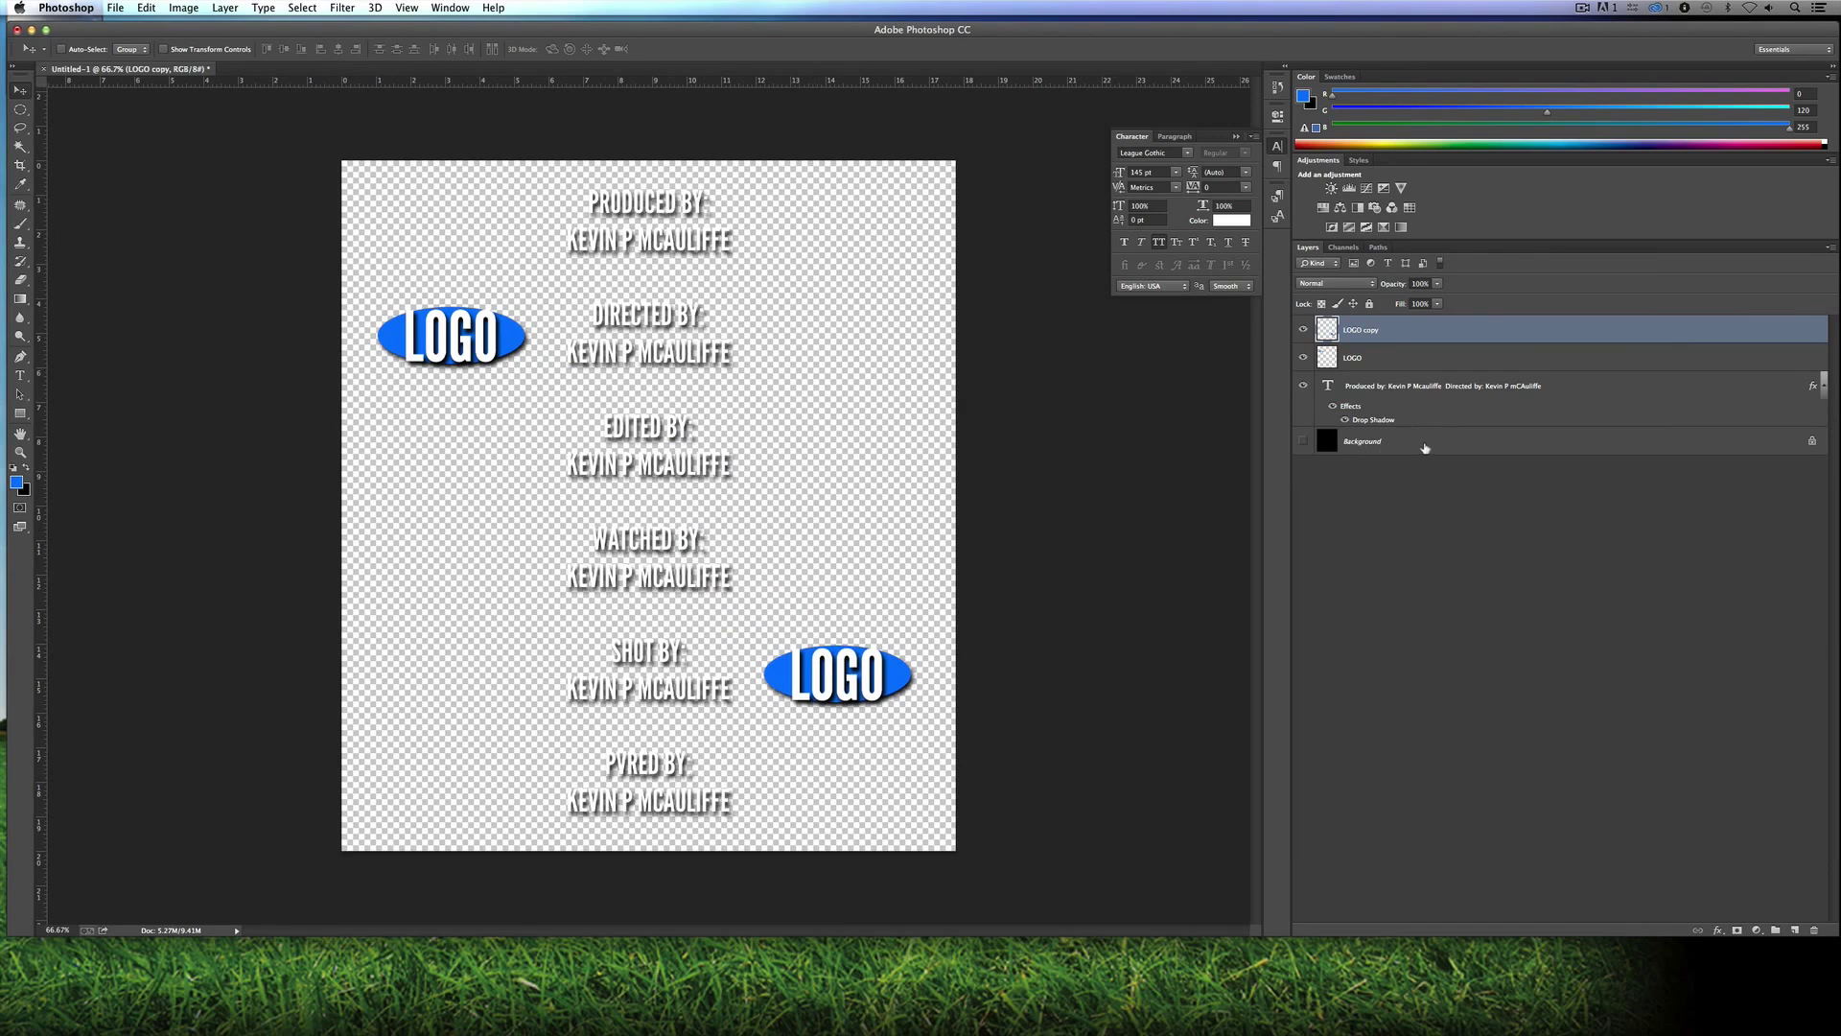
Step: Delete the black Background layer and bring up the Save As dialog
left_click_drag(1425, 447, 1813, 929)
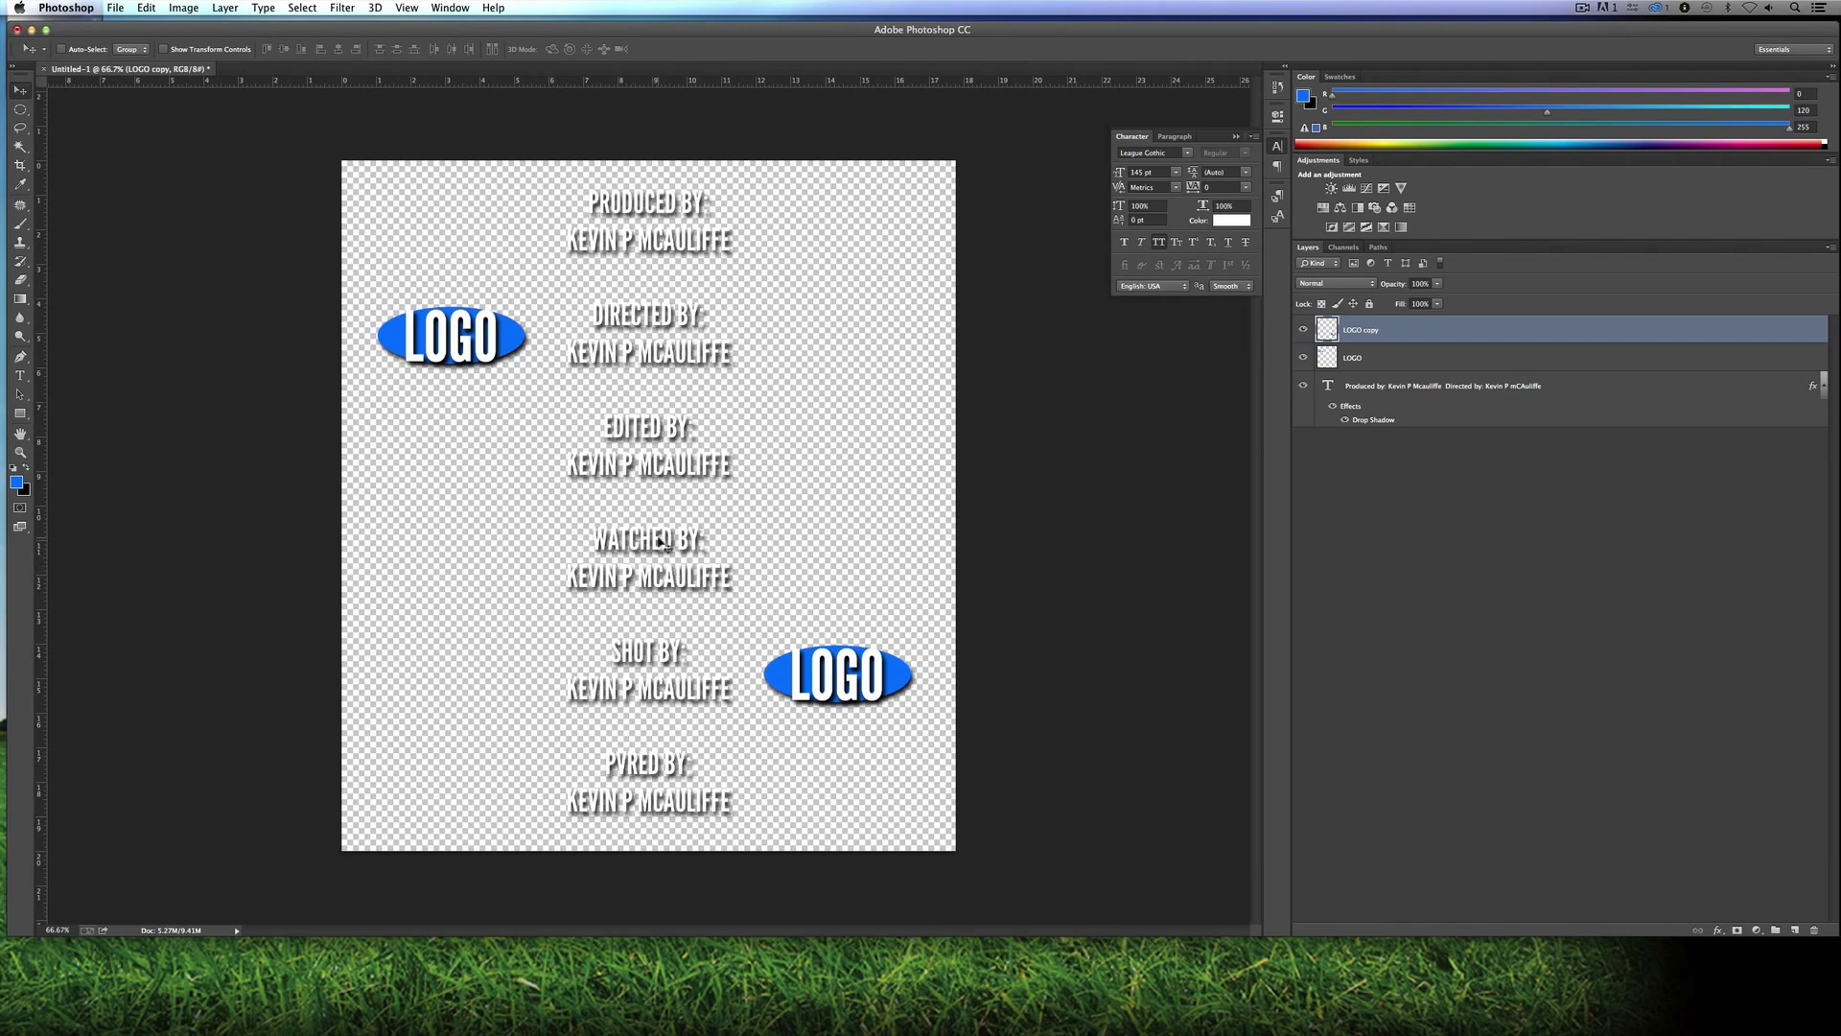
key("super+s")
Step: Save the credits page as a PNG named Credits Logo on the Desktop with default PNG options
left_click(967, 432)
left_click(941, 620)
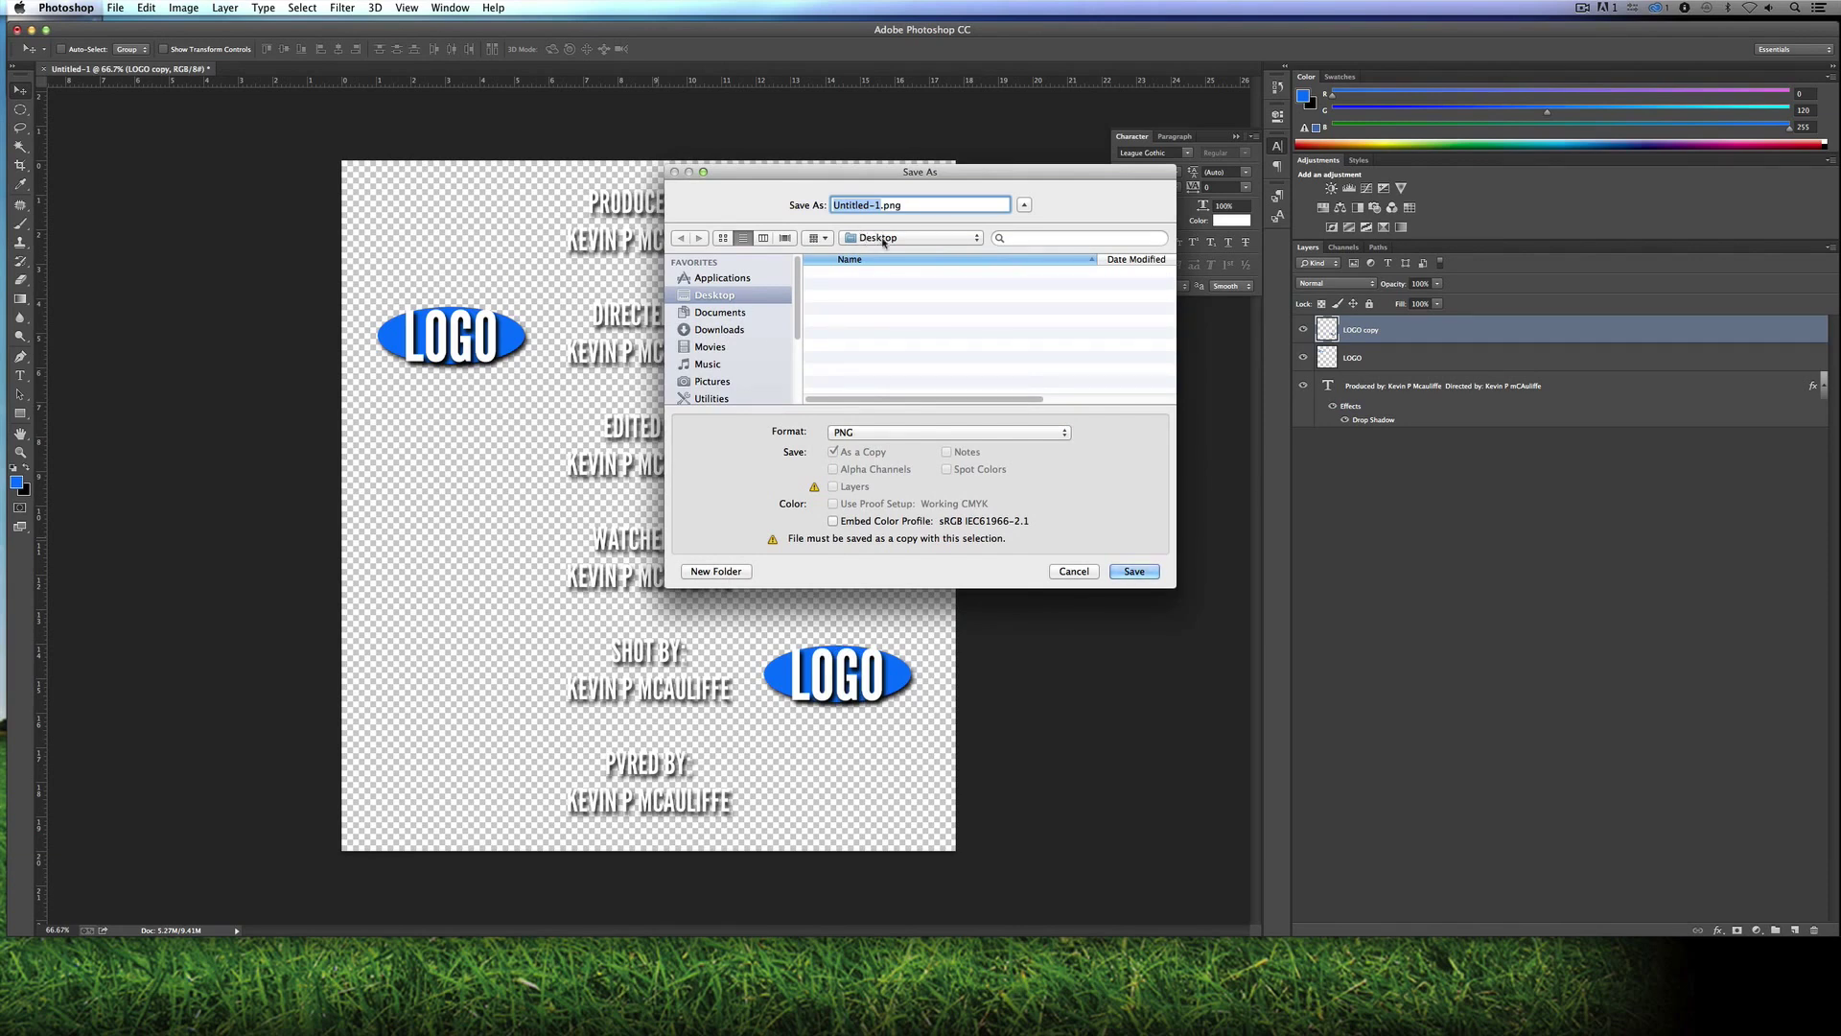
type("Credi")
type("ts Logo")
key("Return")
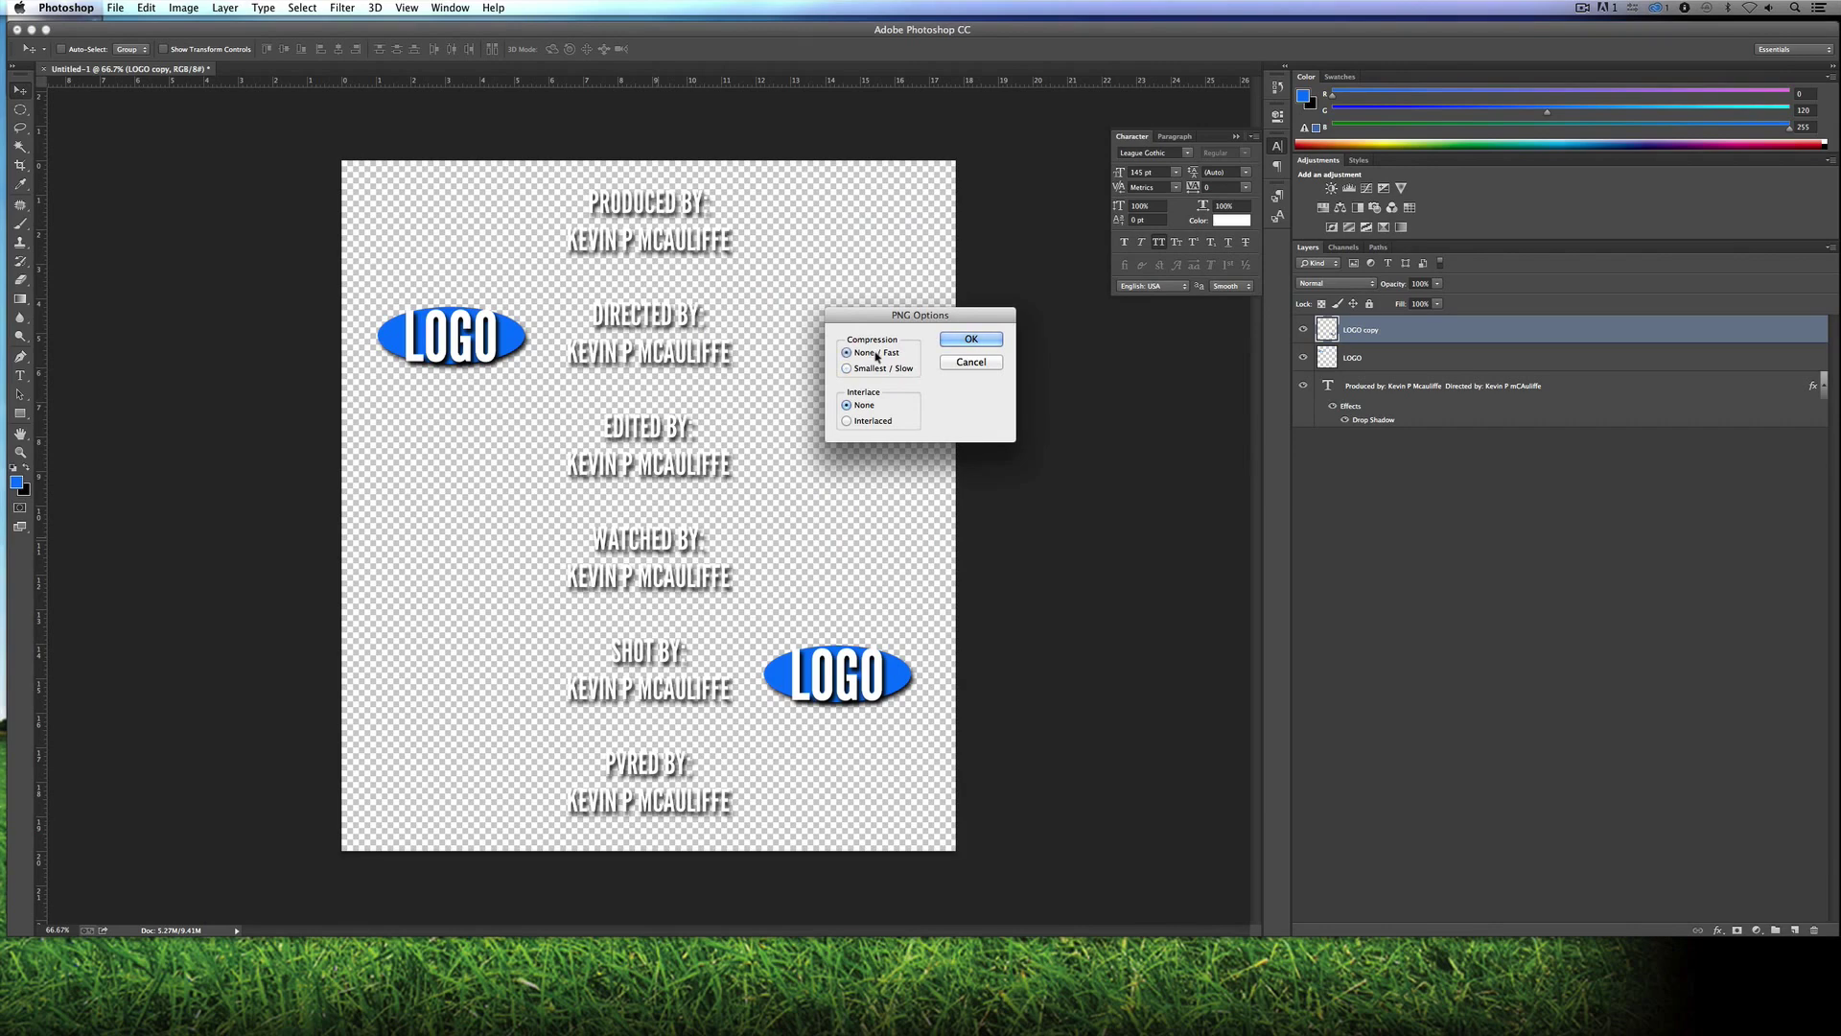
left_click(978, 340)
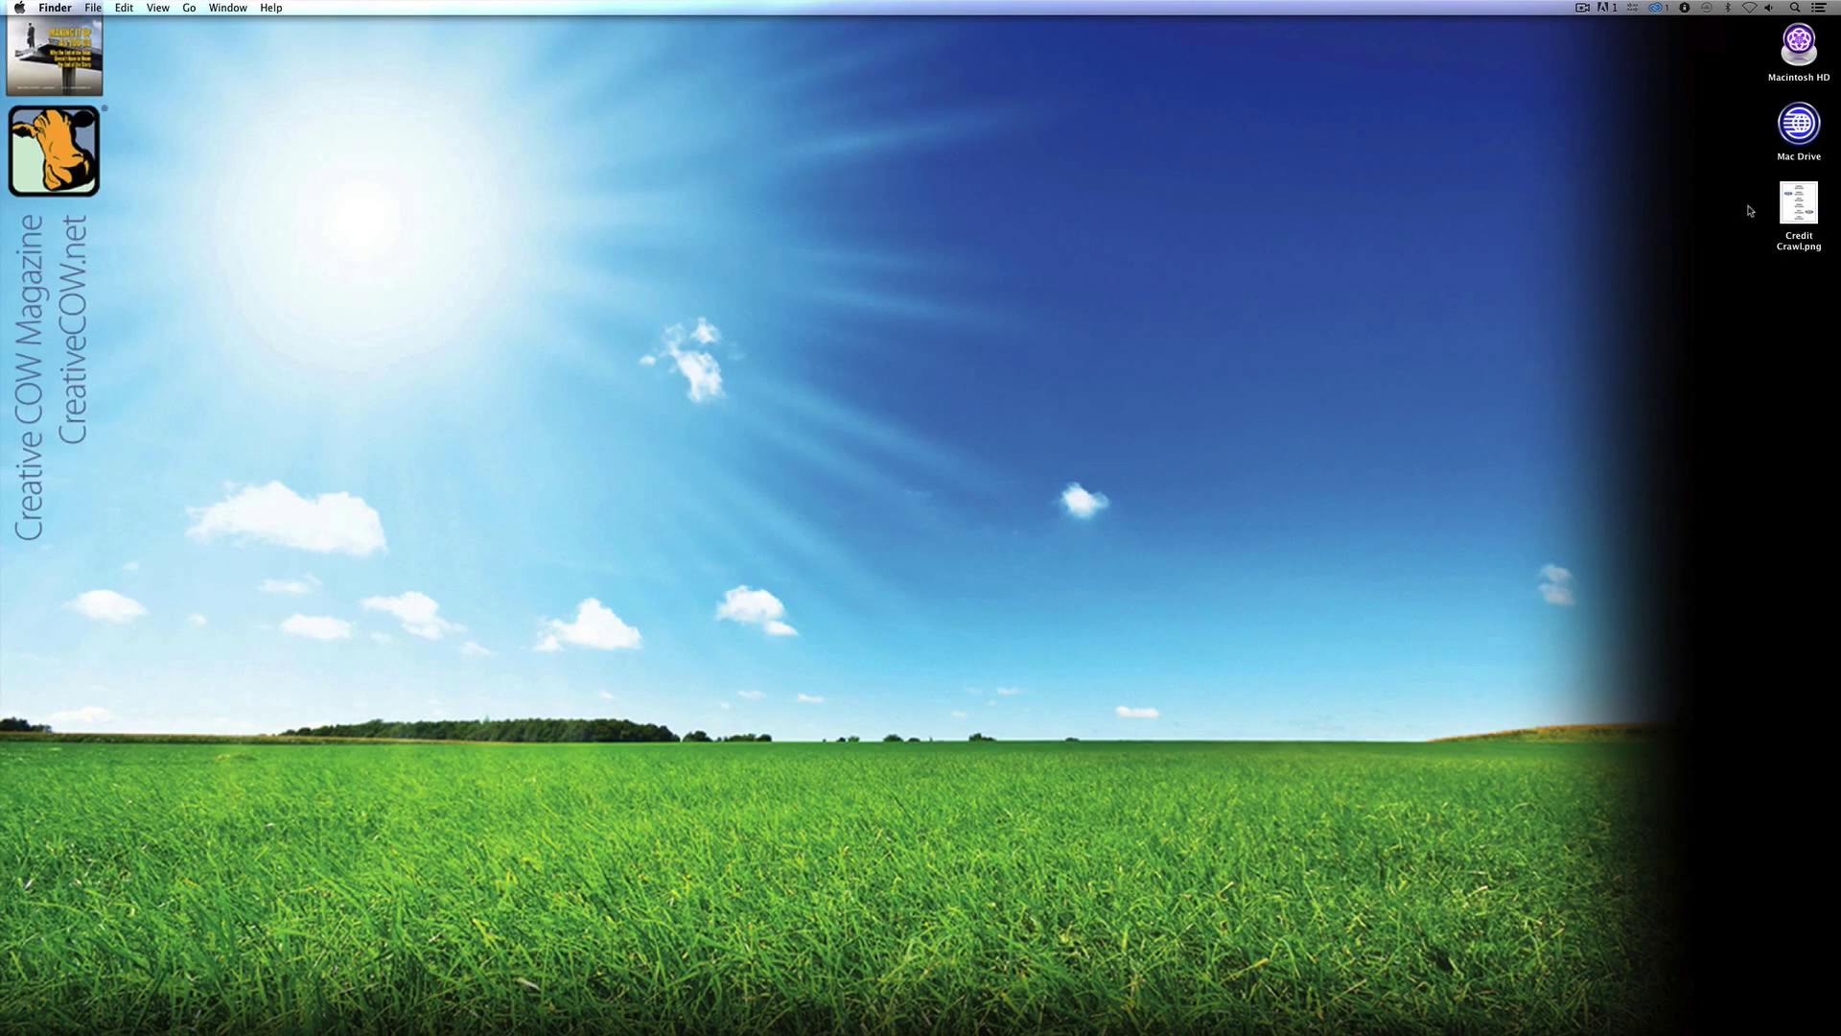
left_click(1799, 206)
key("space")
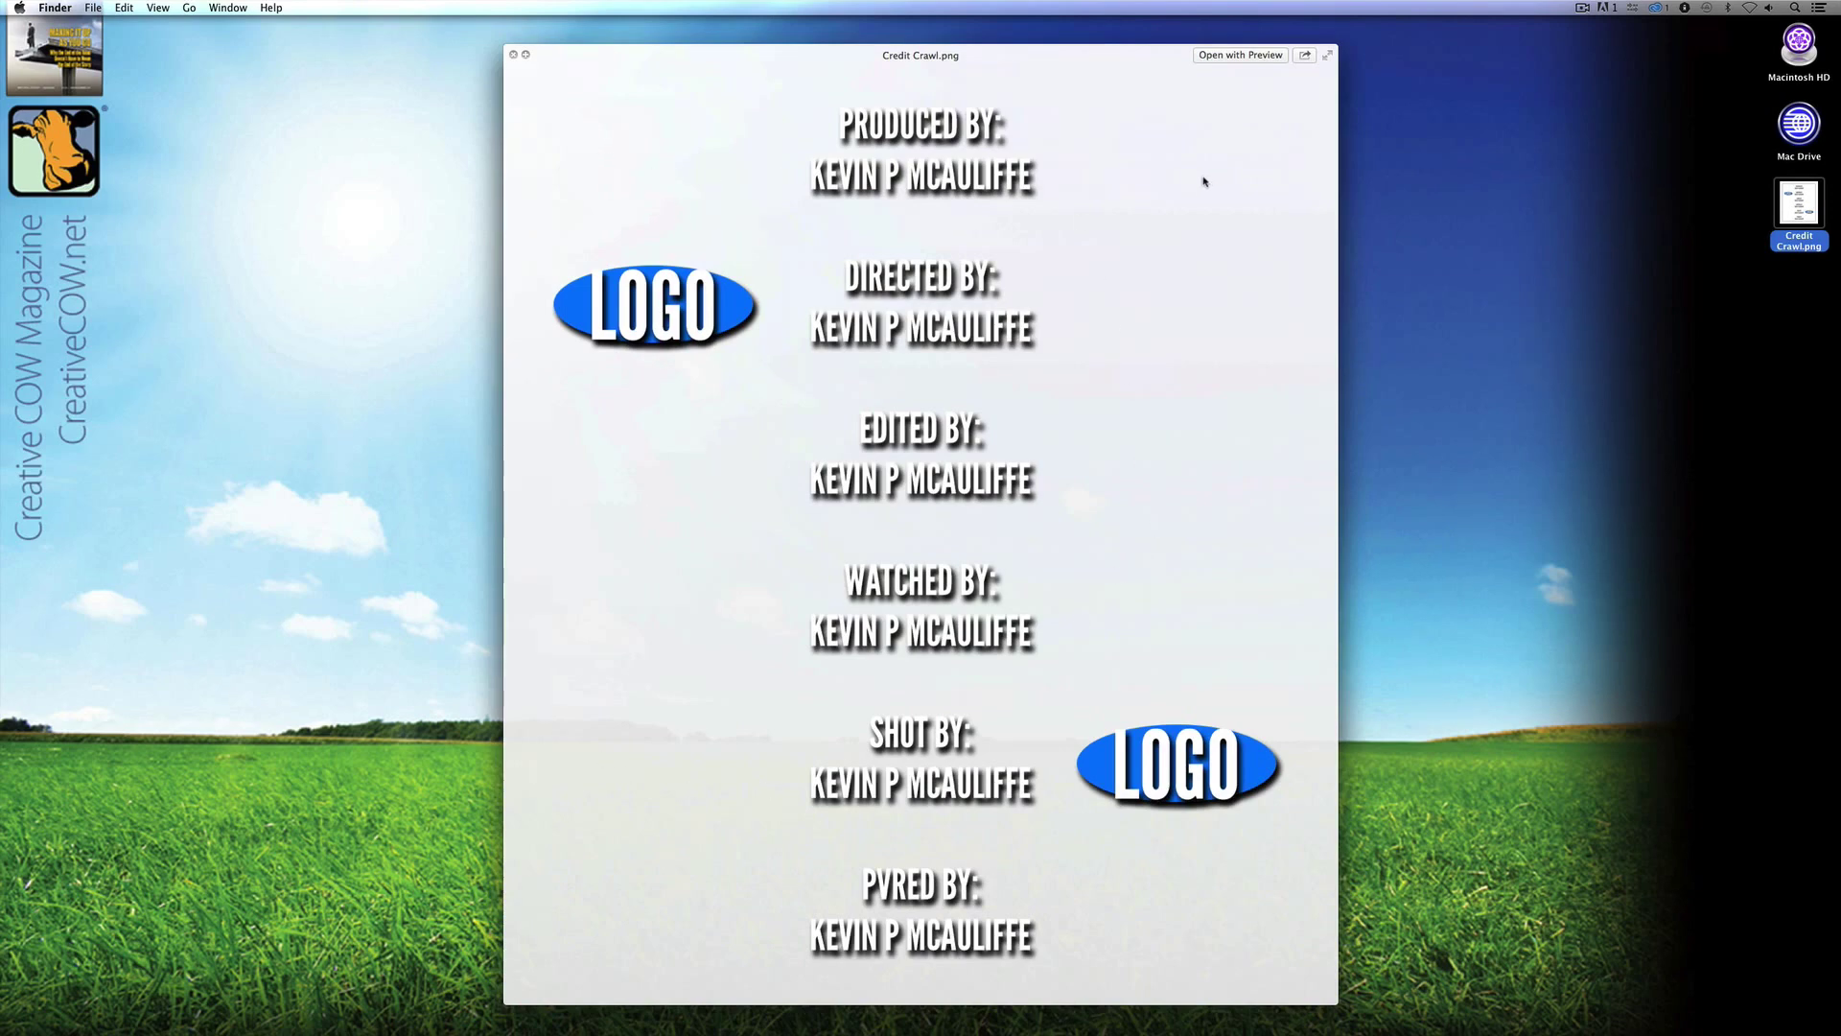
key("space")
left_click(1279, 245)
key("super+Tab")
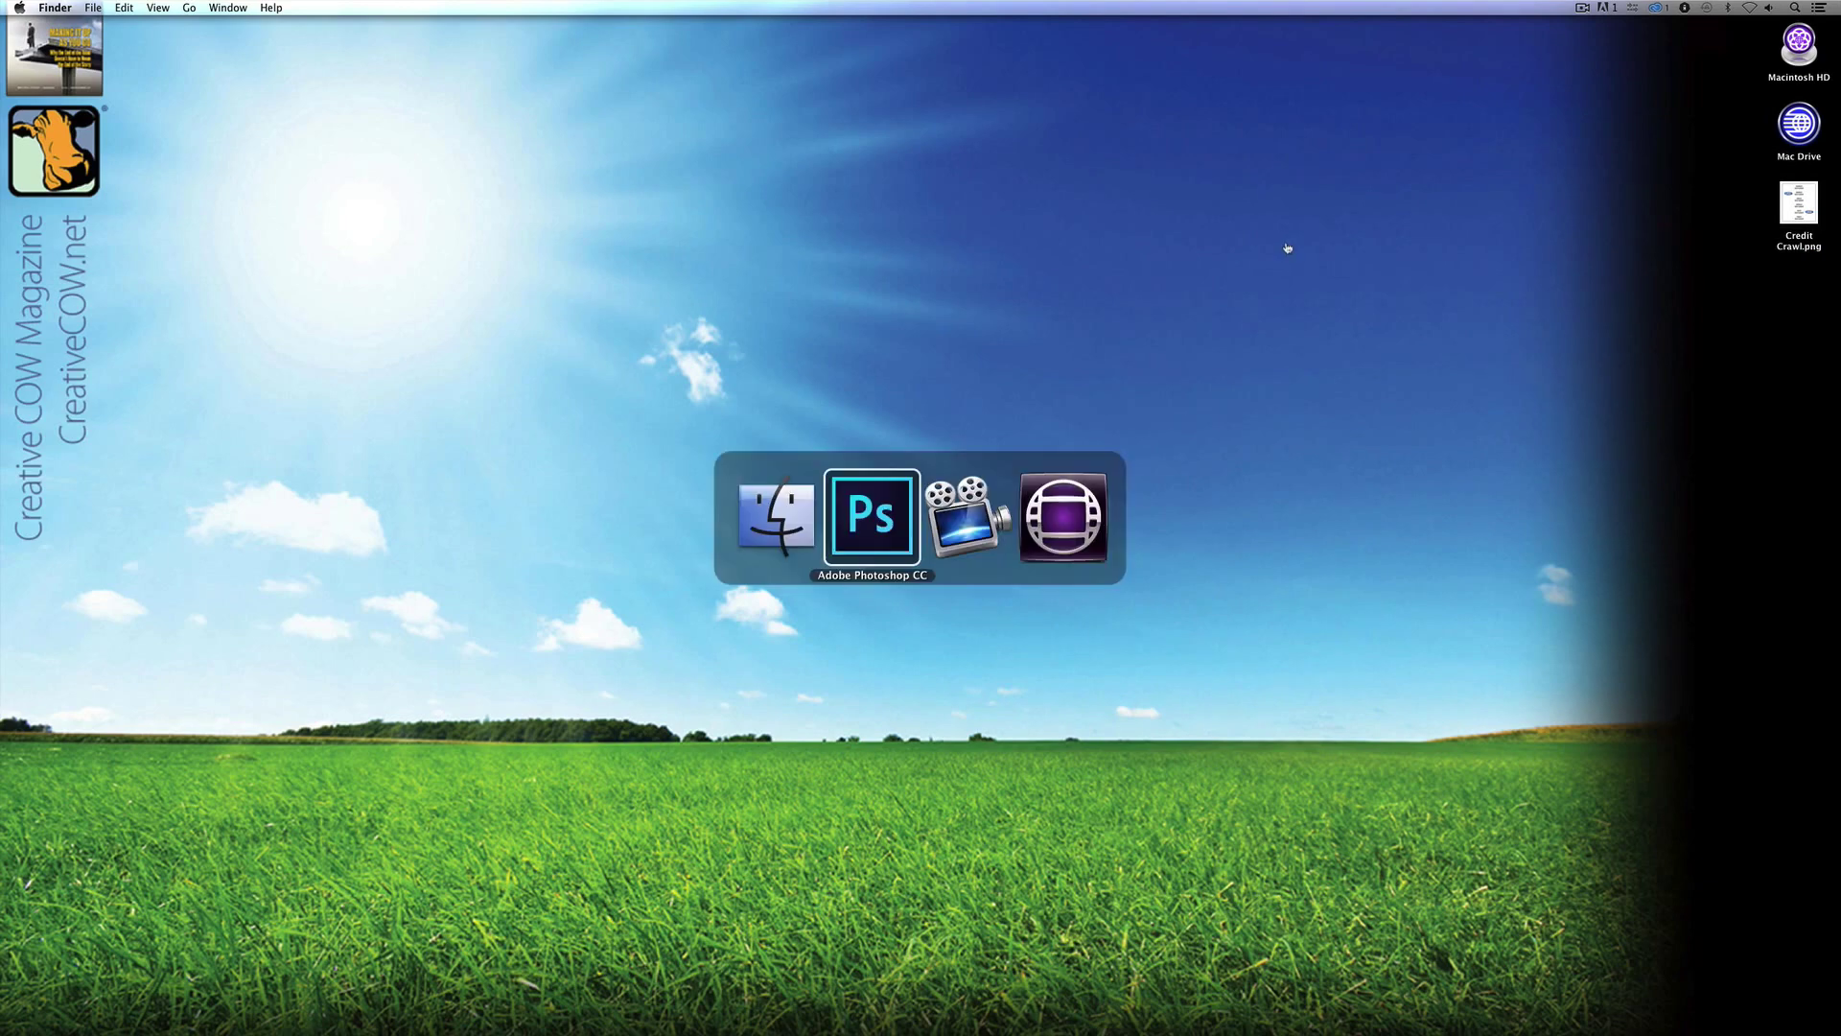
Step: Back in Media Composer, start a new title from the Sequences bin in Marquee, zoomed out to 101%
key("super+Tab")
key("super+Tab")
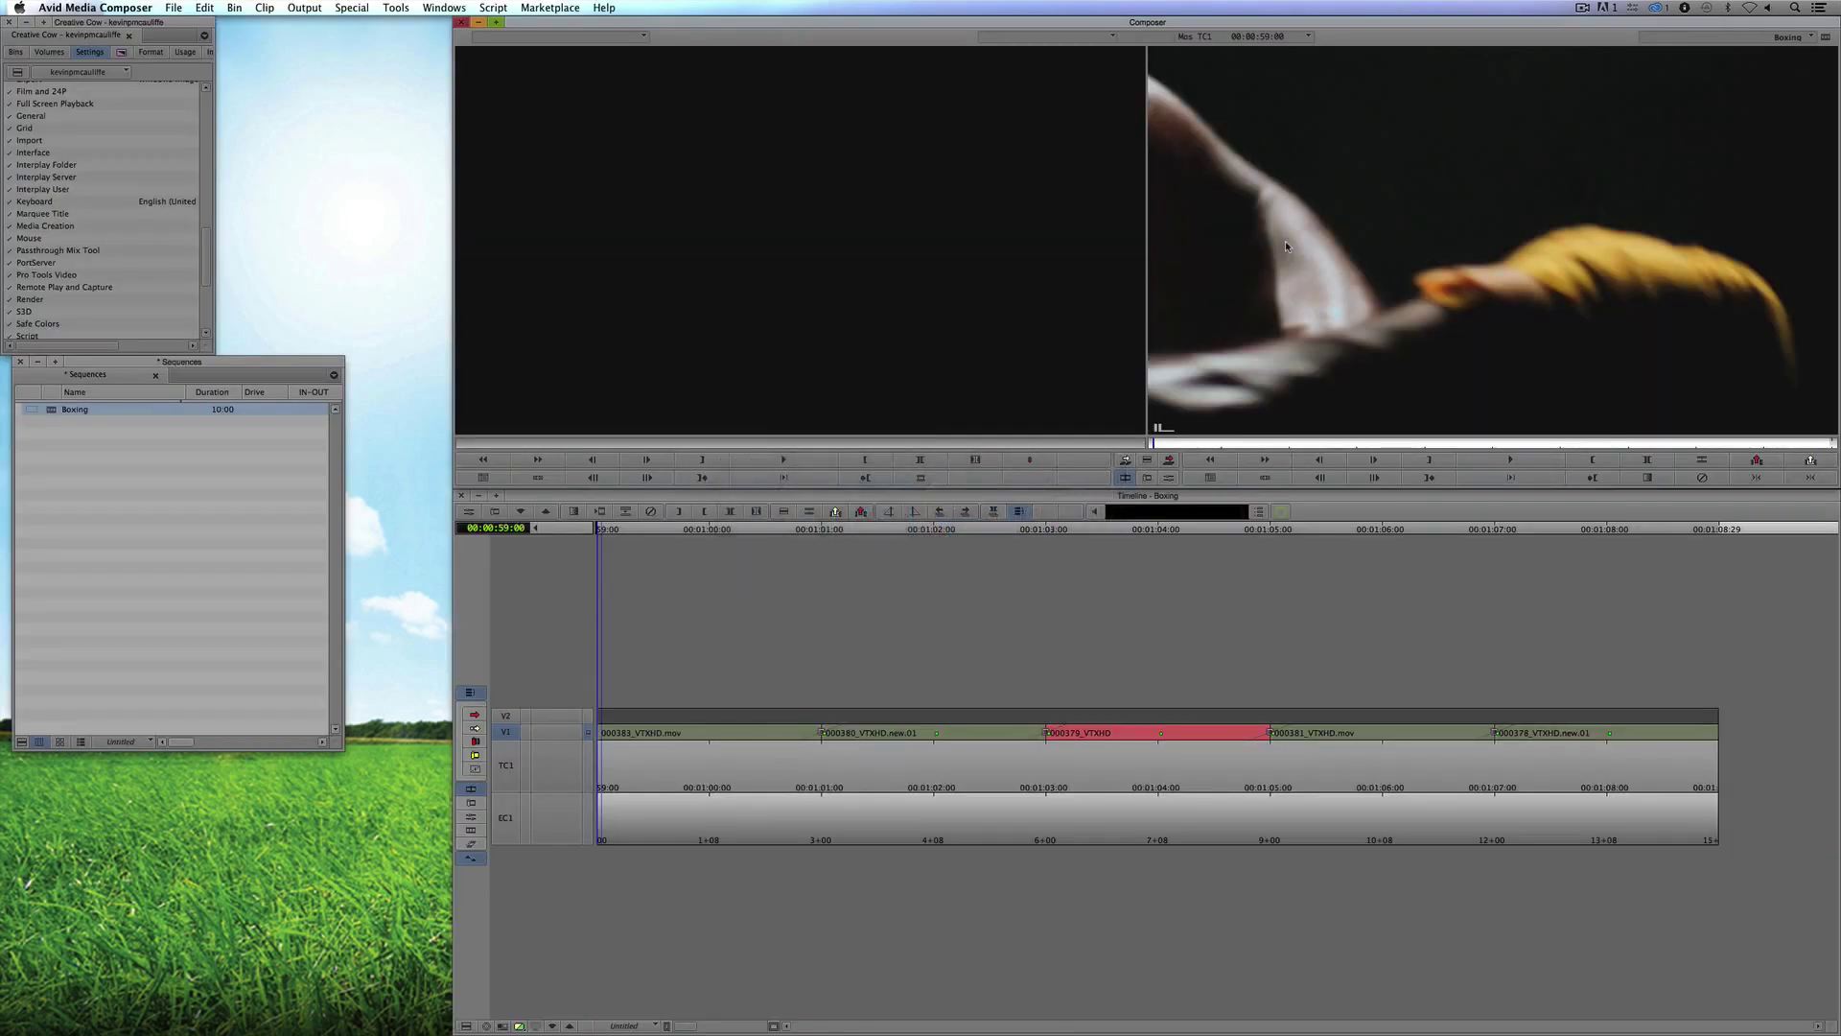
left_click(210, 489)
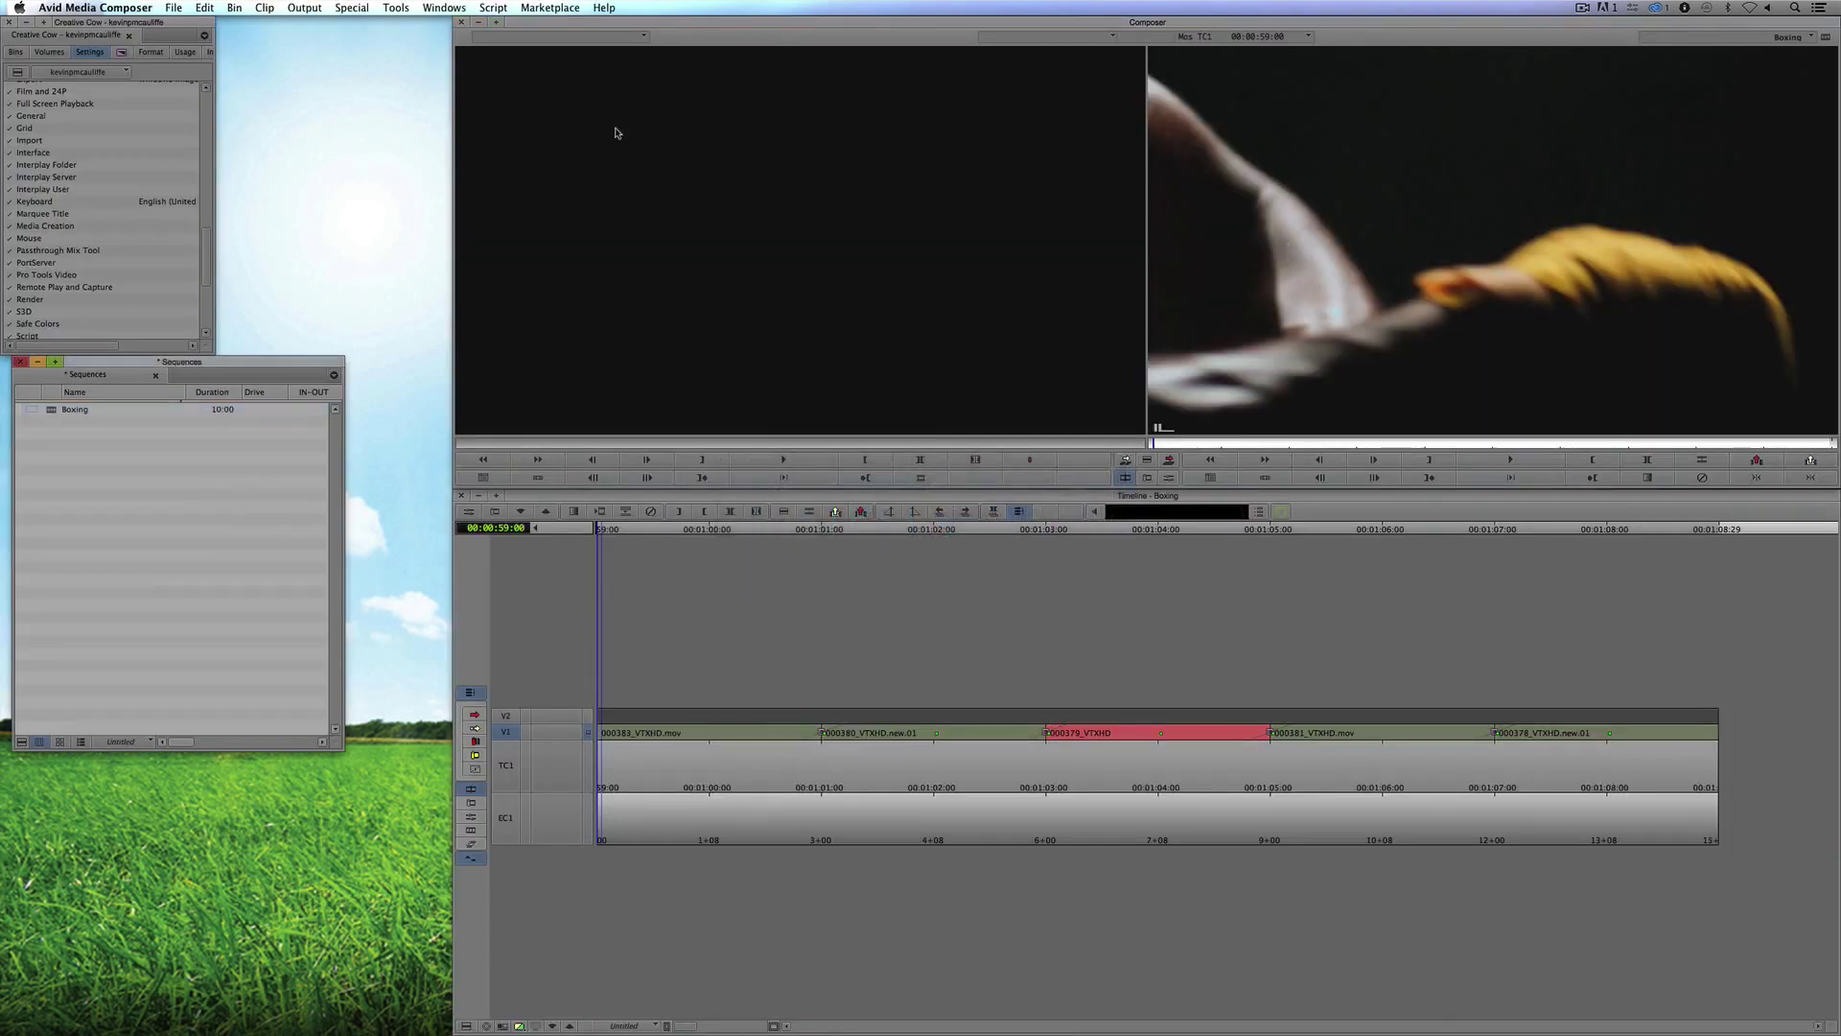
left_click(278, 7)
left_click(281, 83)
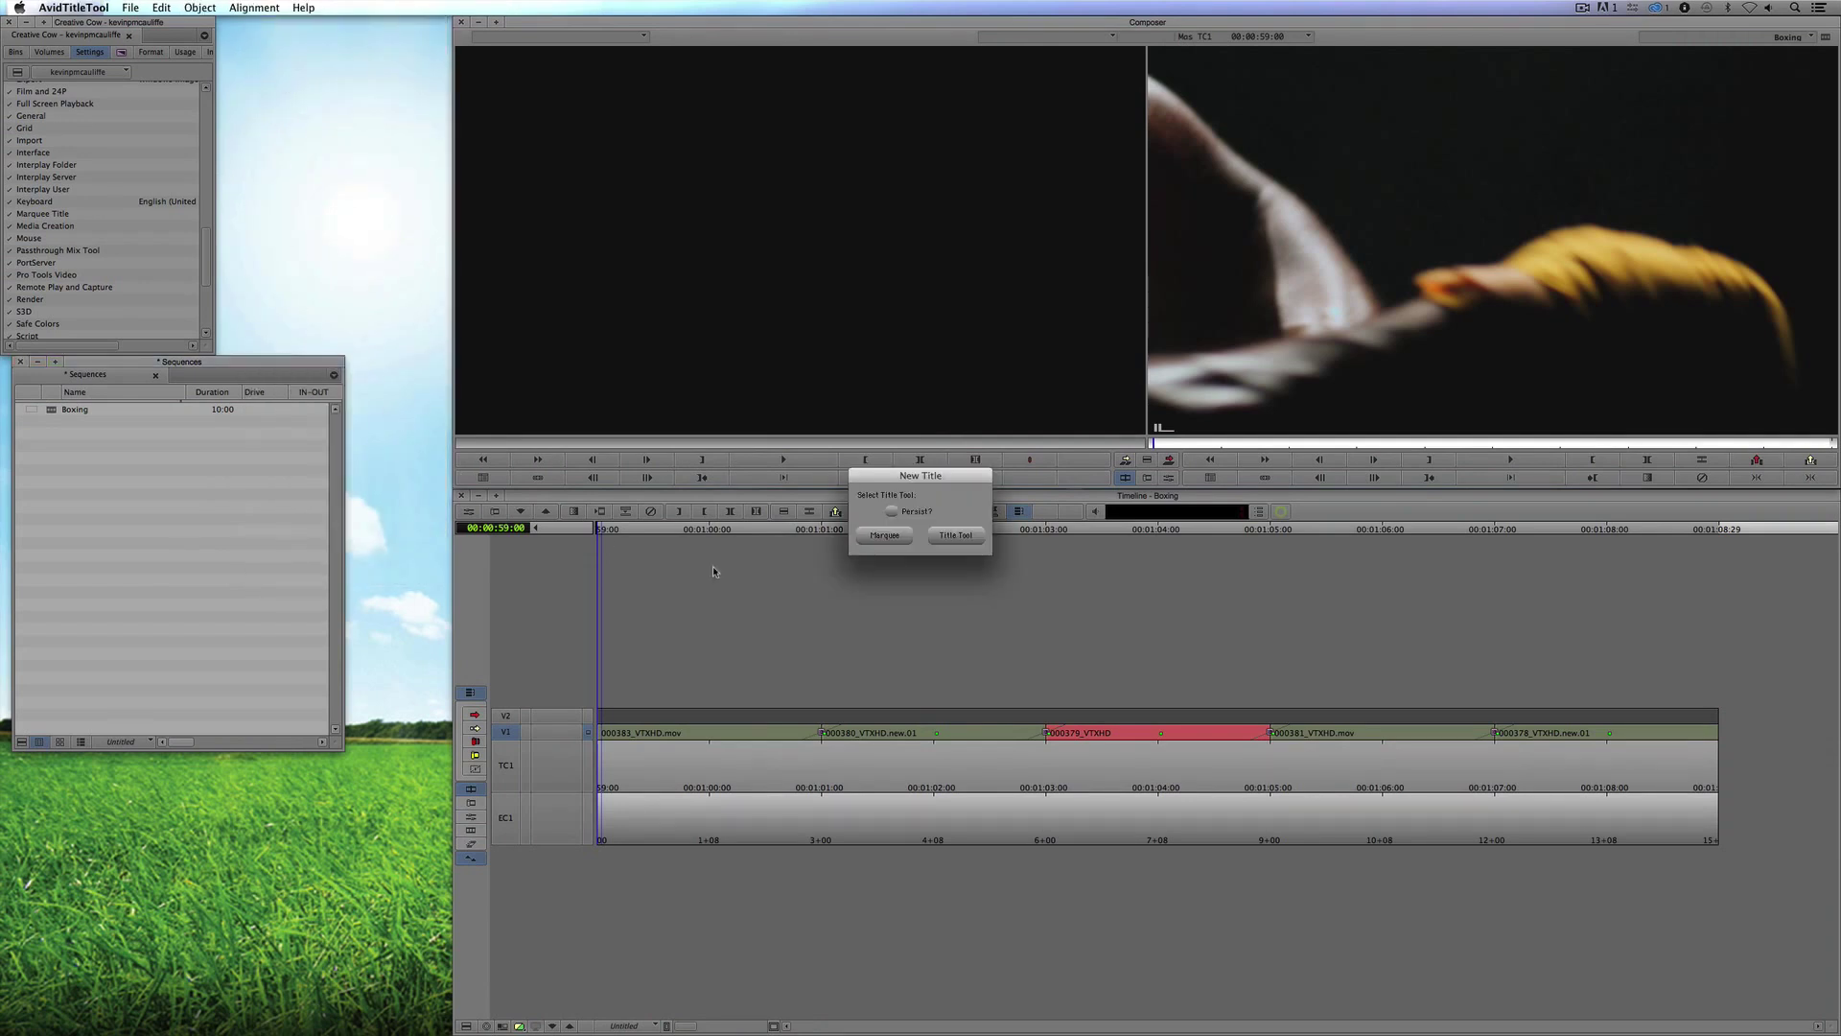
left_click(877, 539)
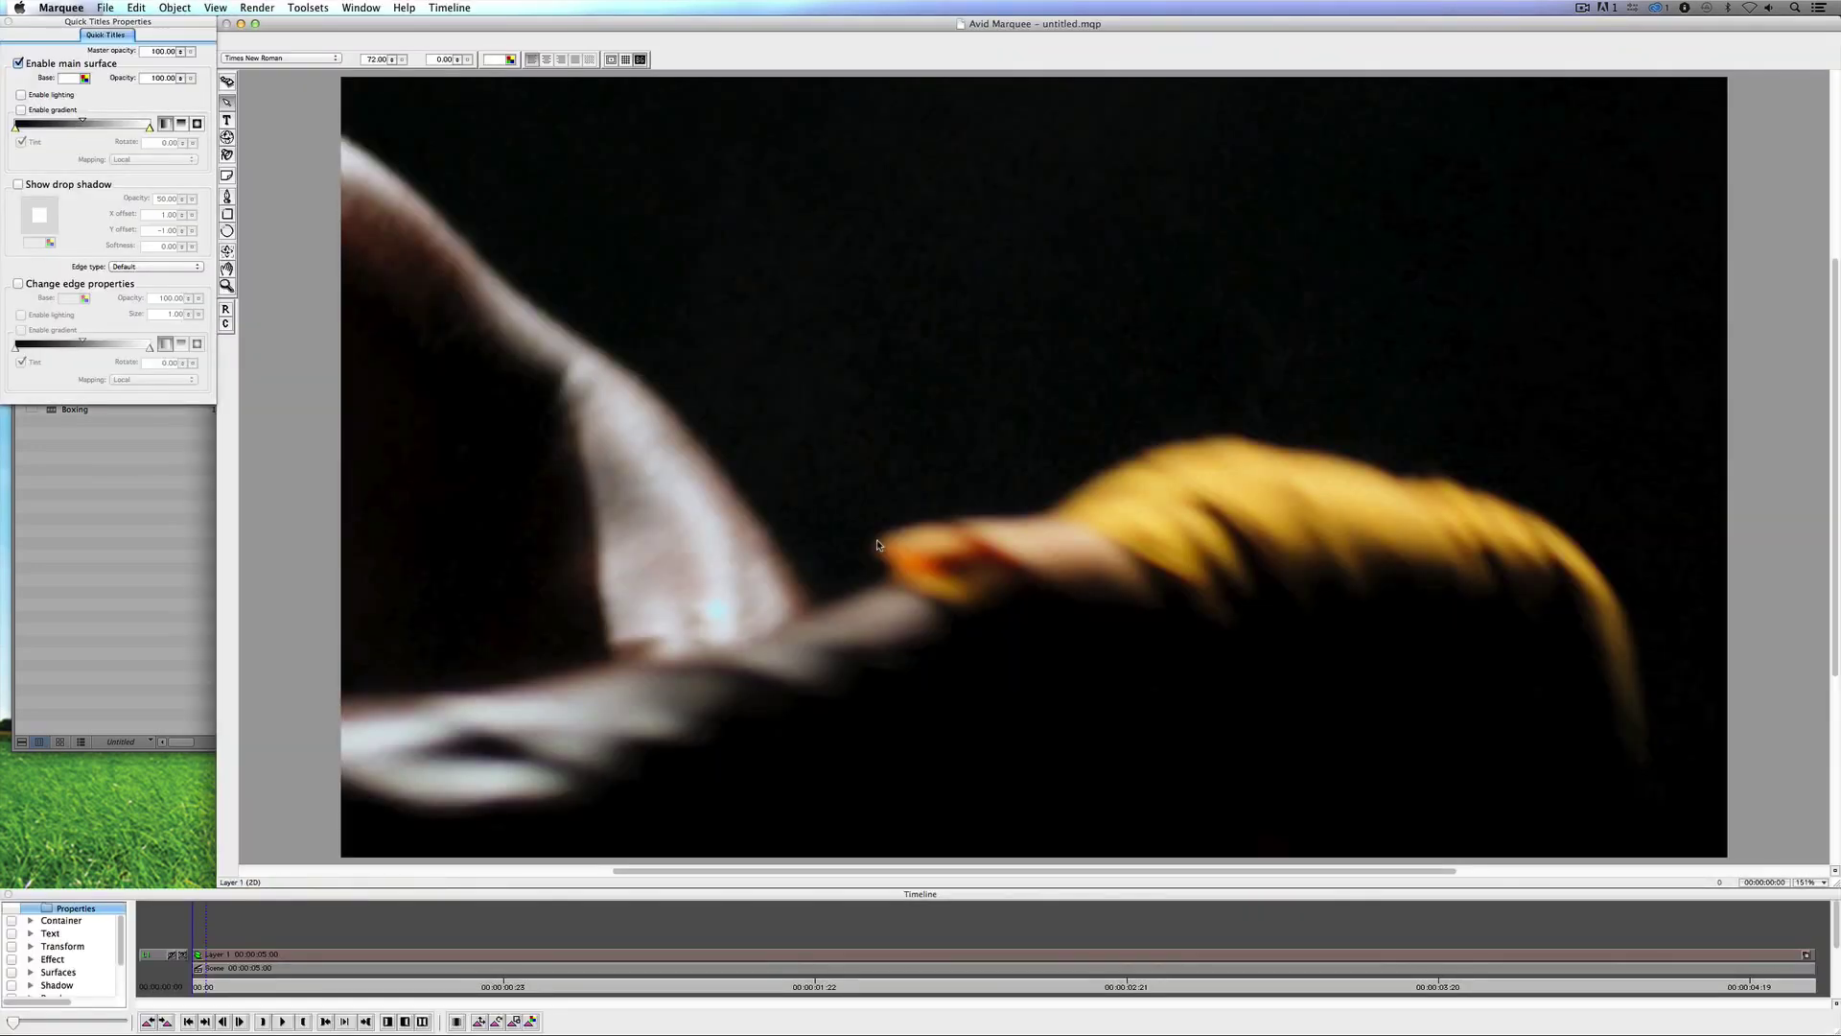
key("super+minus")
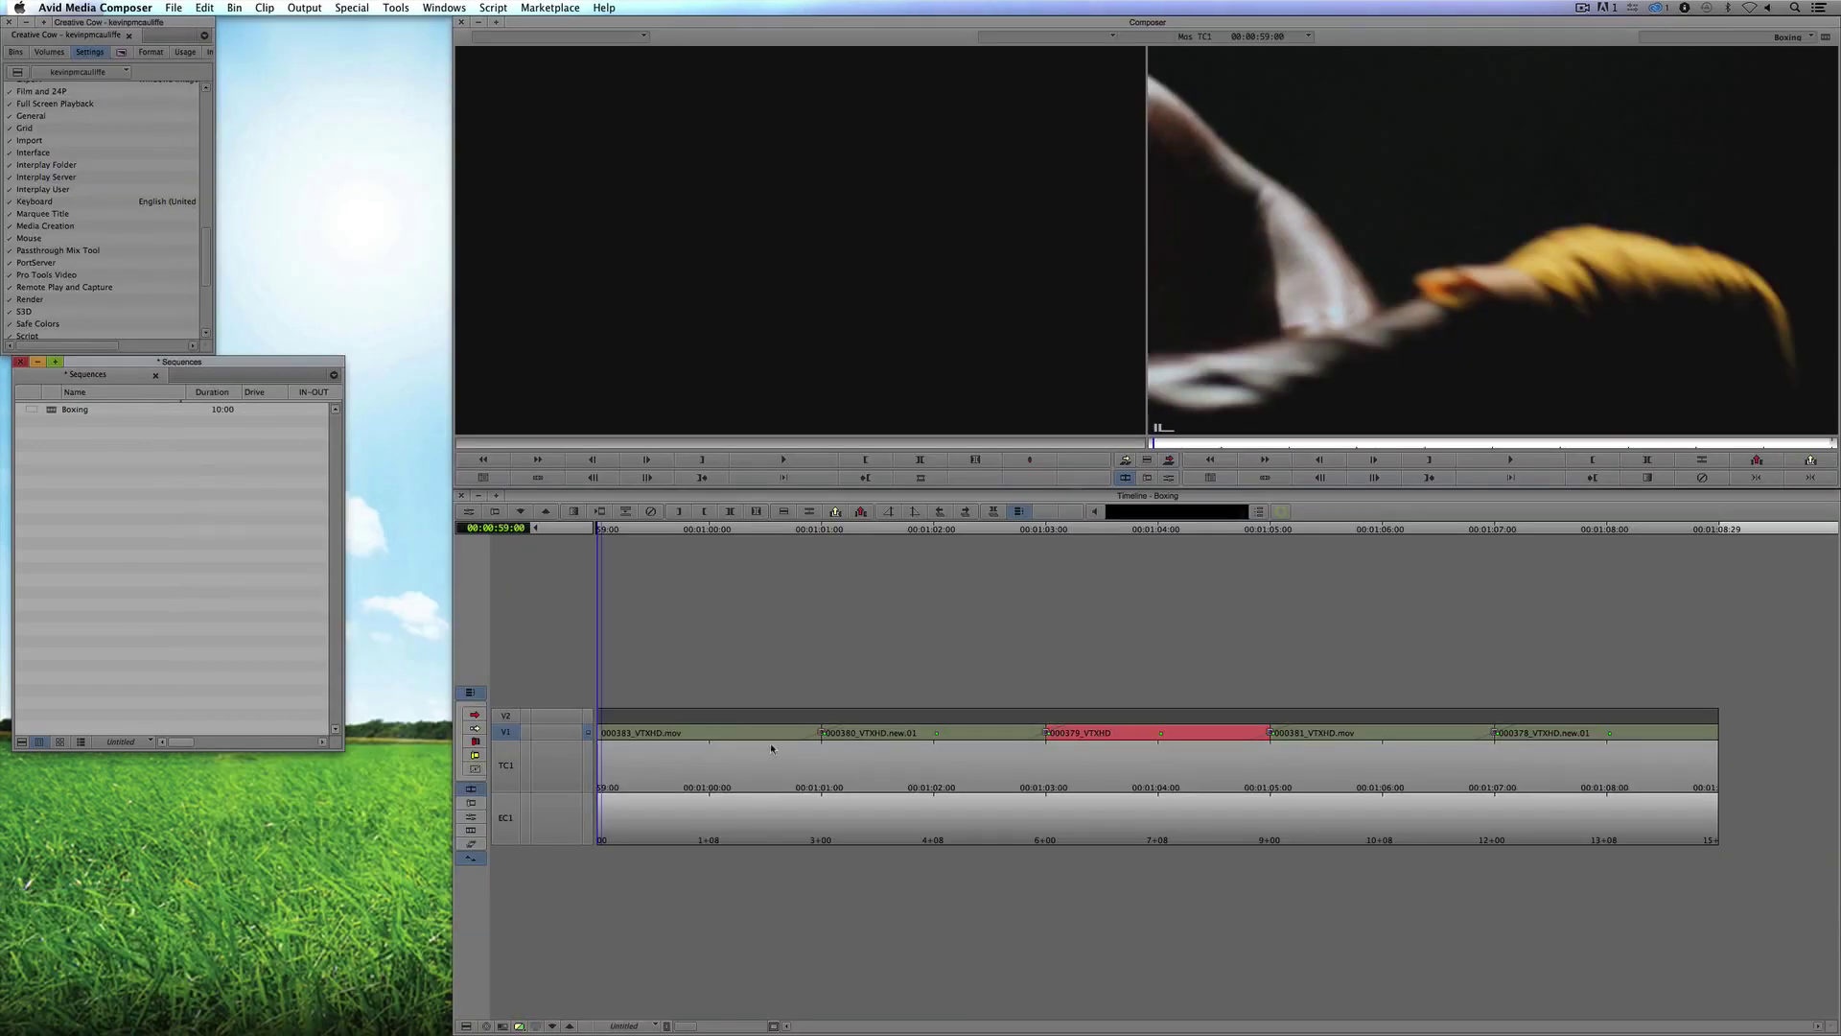
Step: Review the Boxing sequence by scrubbing and playing it with the empty V2 track selected
left_click(683, 748)
left_click(601, 715)
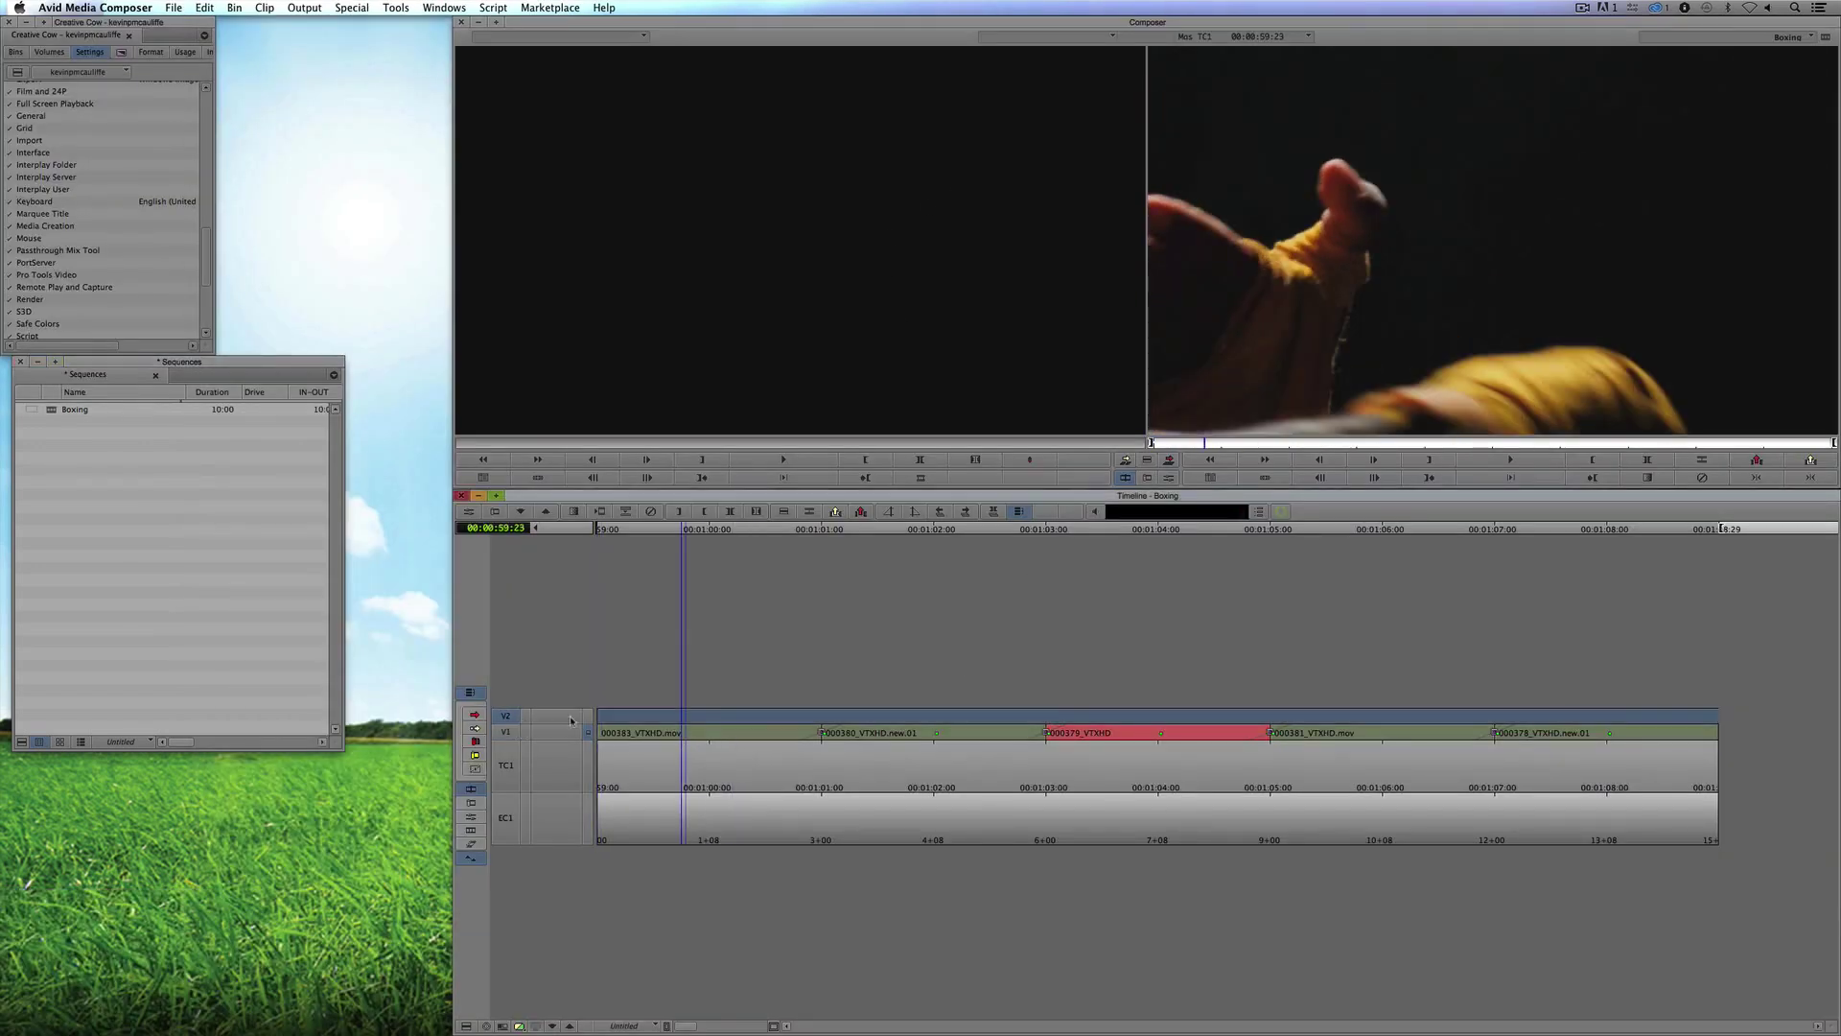
left_click_drag(1015, 772, 1248, 765)
left_click_drag(1378, 748, 1719, 766)
left_click_drag(925, 829, 467, 726)
left_click(588, 715)
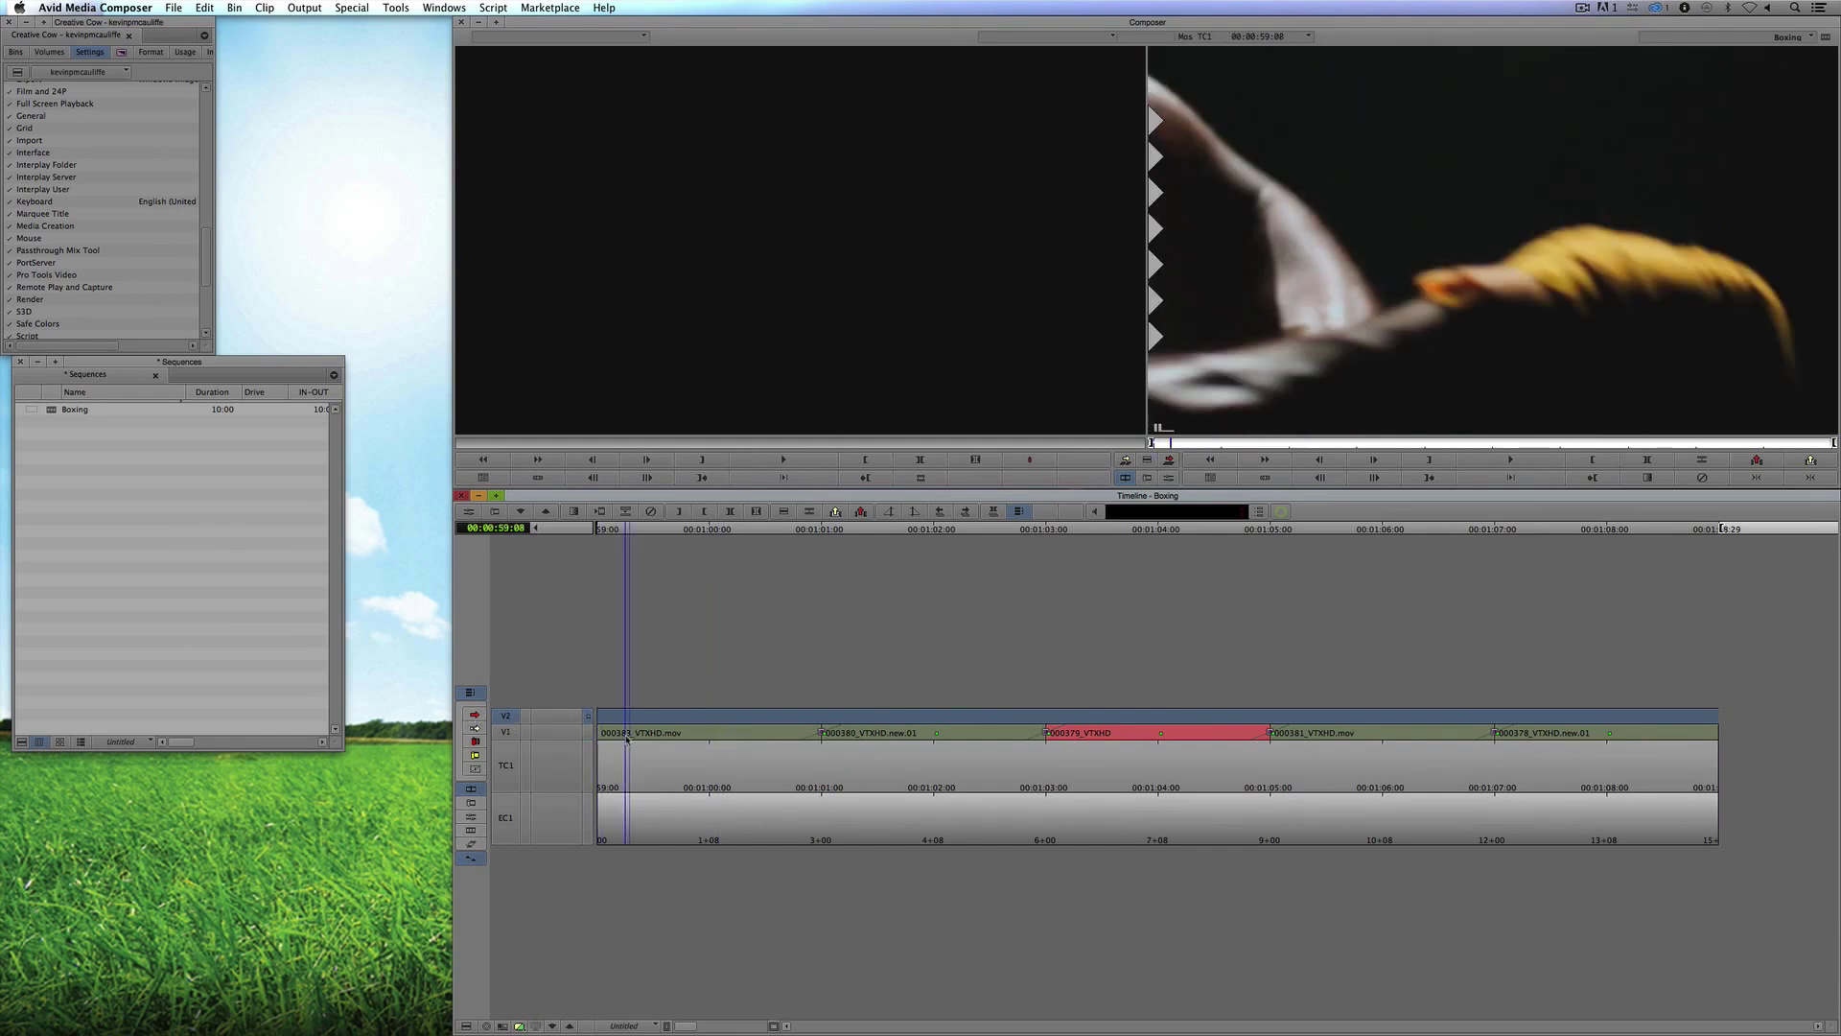
key("l")
left_click_drag(967, 736, 393, 731)
Step: Set the Boxing sequence's starting timecode to 0 in the Sequence Report so it begins at 01:00:00:00
right_click(1146, 328)
left_click(1231, 276)
right_click(1234, 285)
left_click(1263, 326)
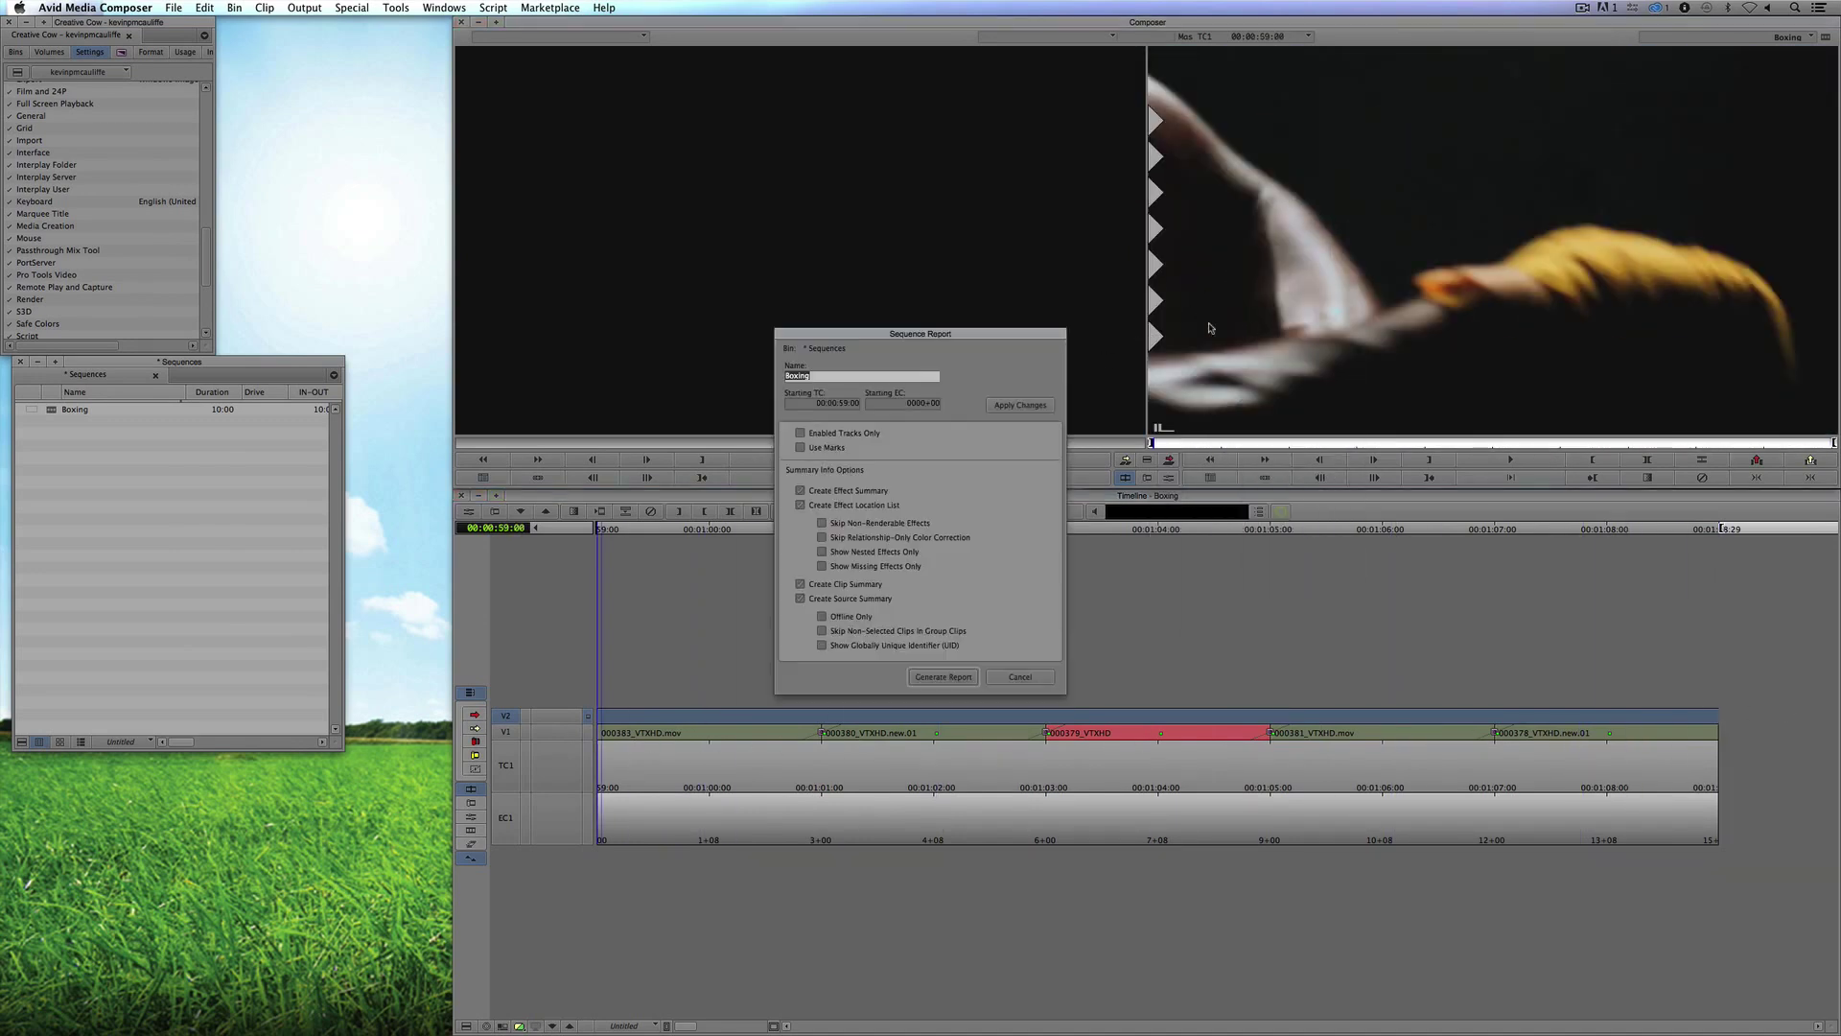
left_click(843, 407)
type("01:")
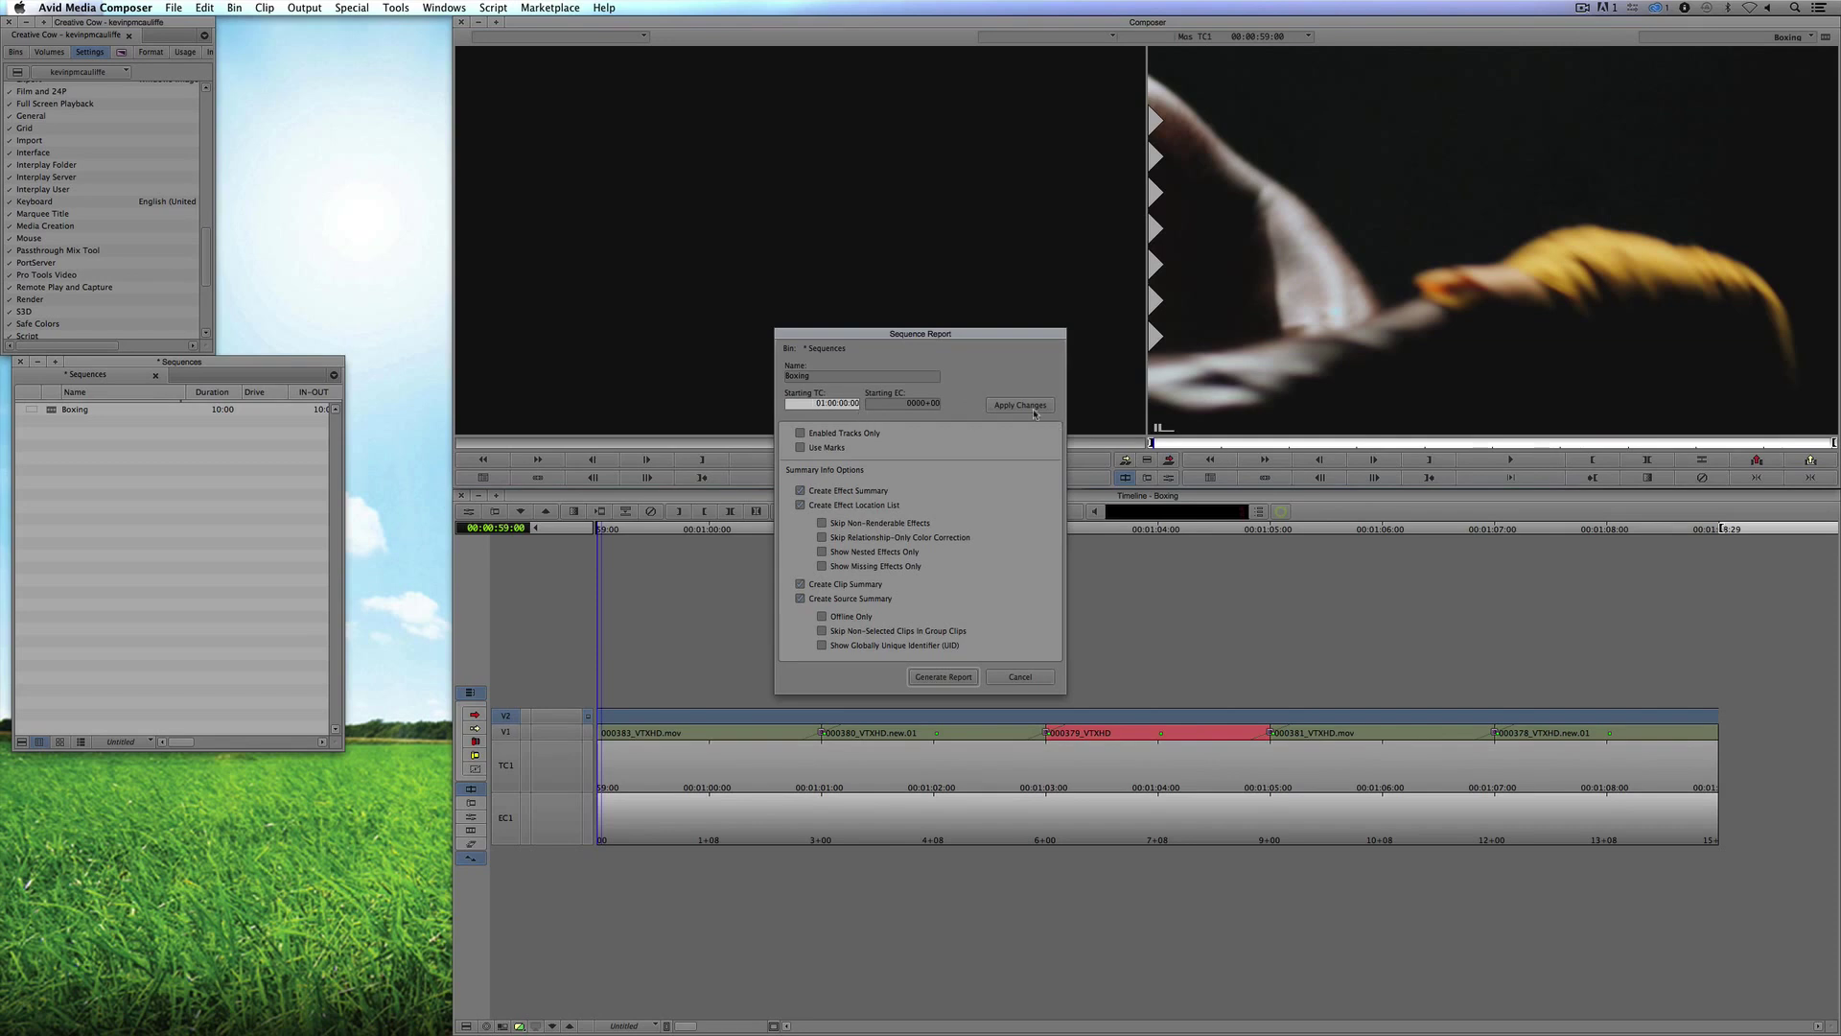
left_click(1019, 405)
left_click(1019, 677)
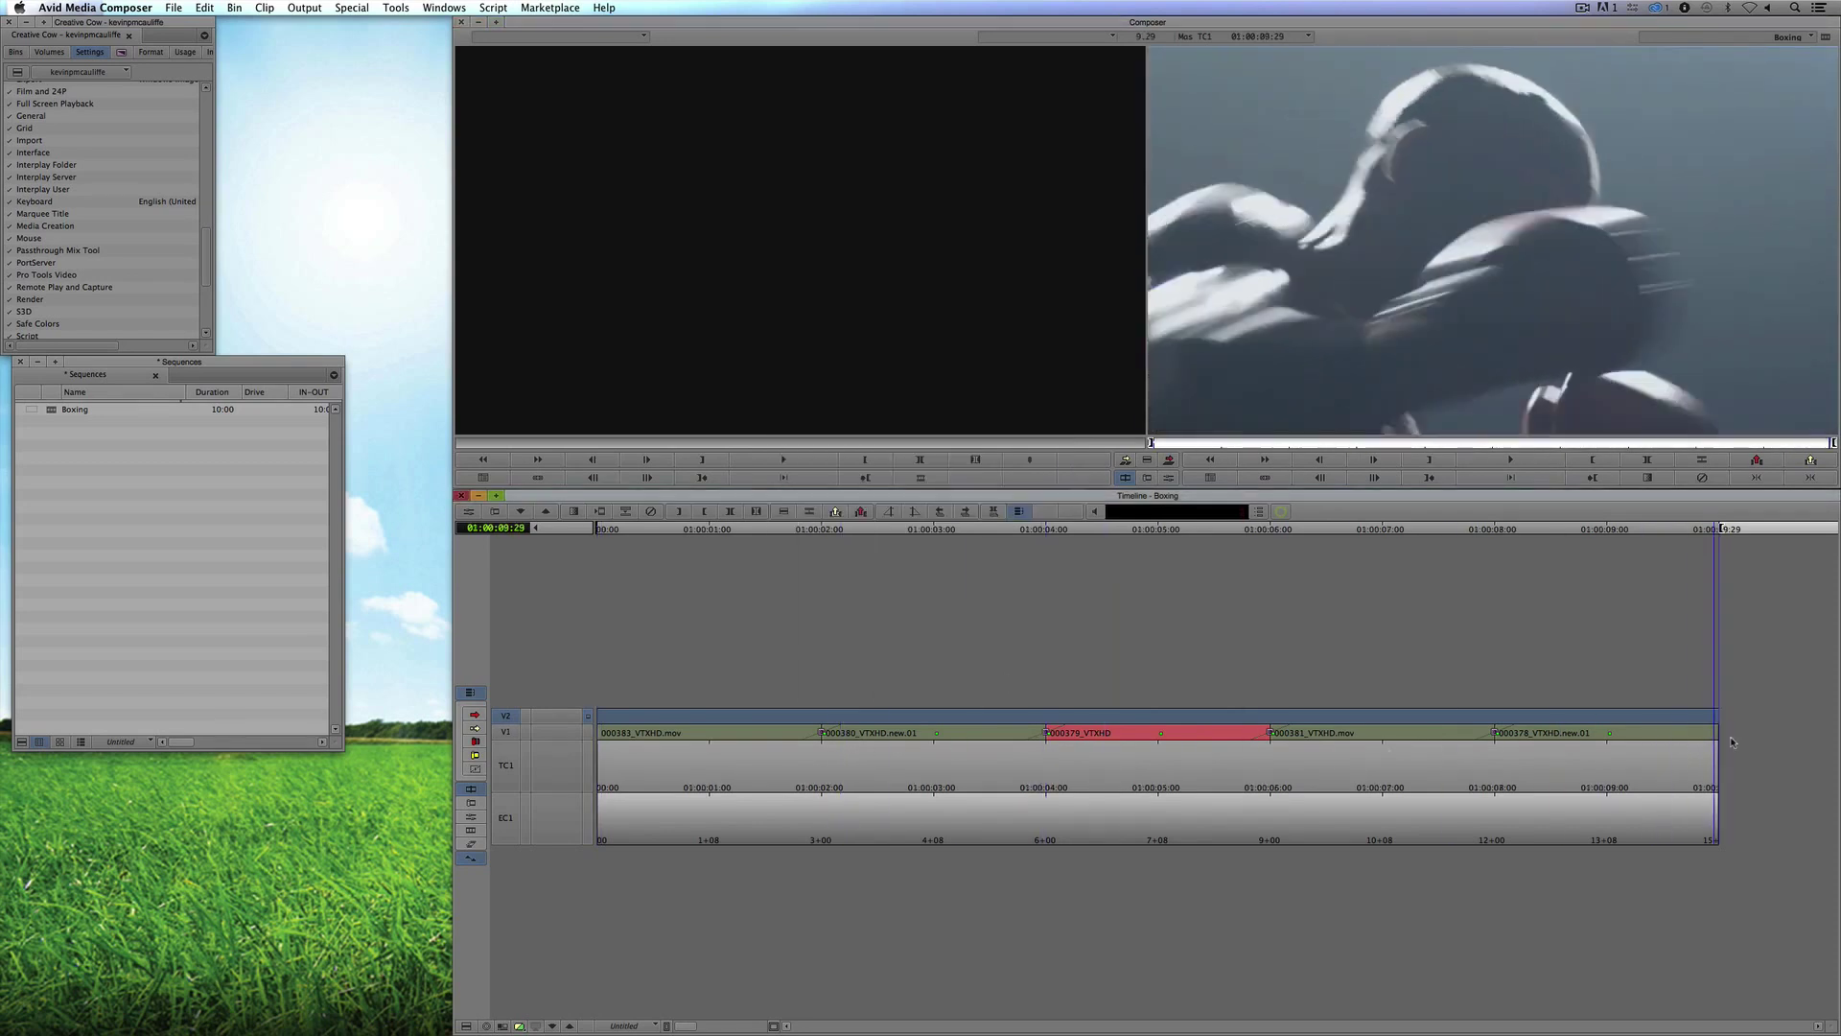
left_click_drag(1740, 735, 596, 710)
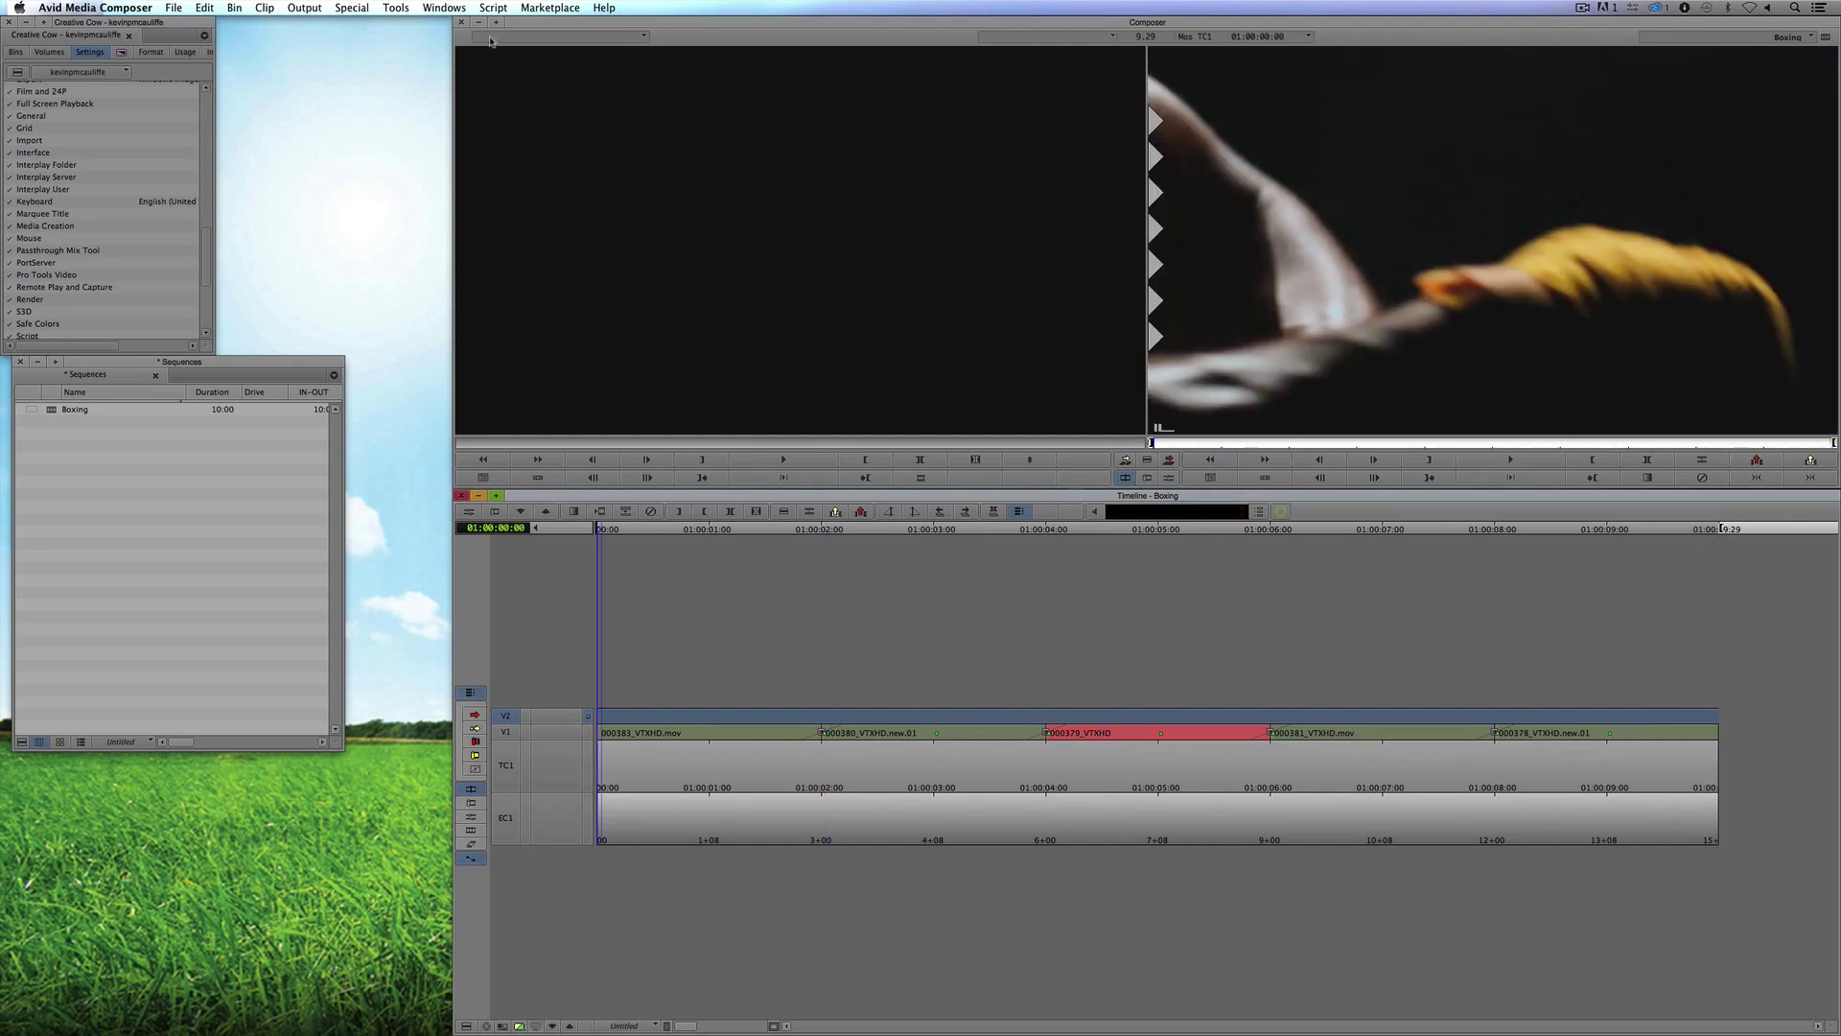
Step: Create a new title over the boxing footage using Marquee
left_click(266, 8)
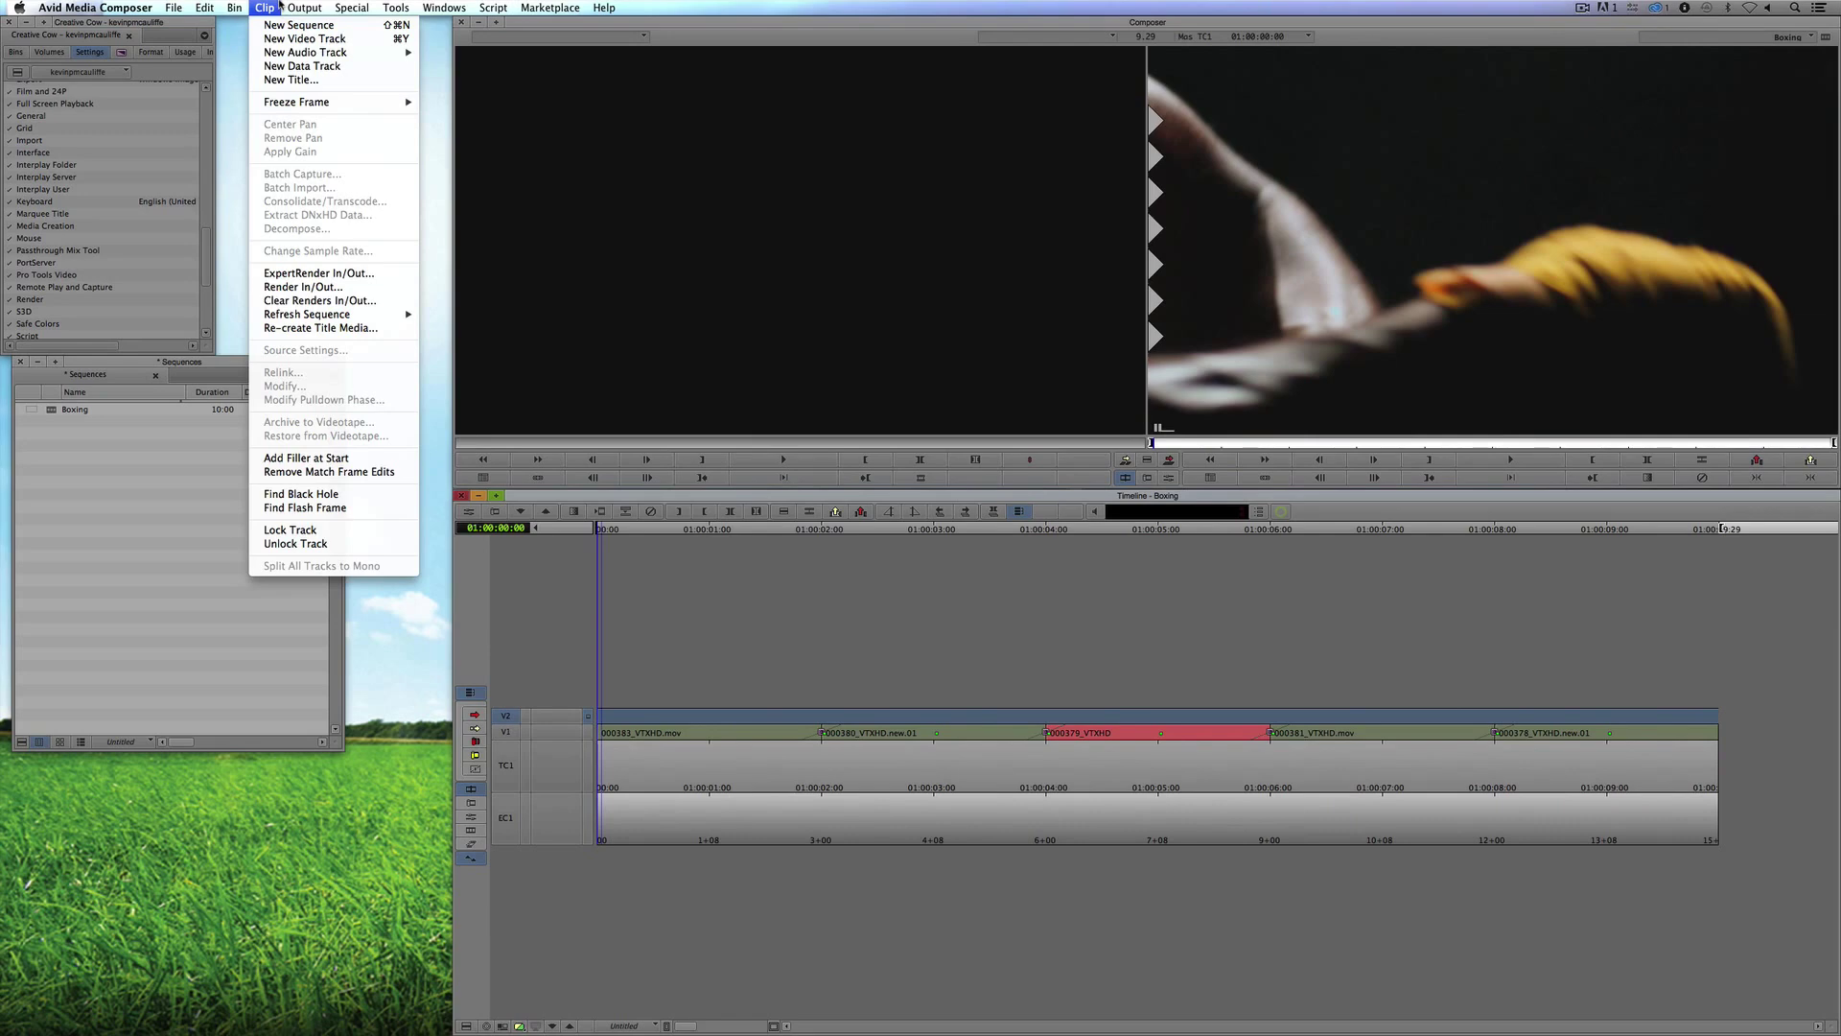
left_click(290, 79)
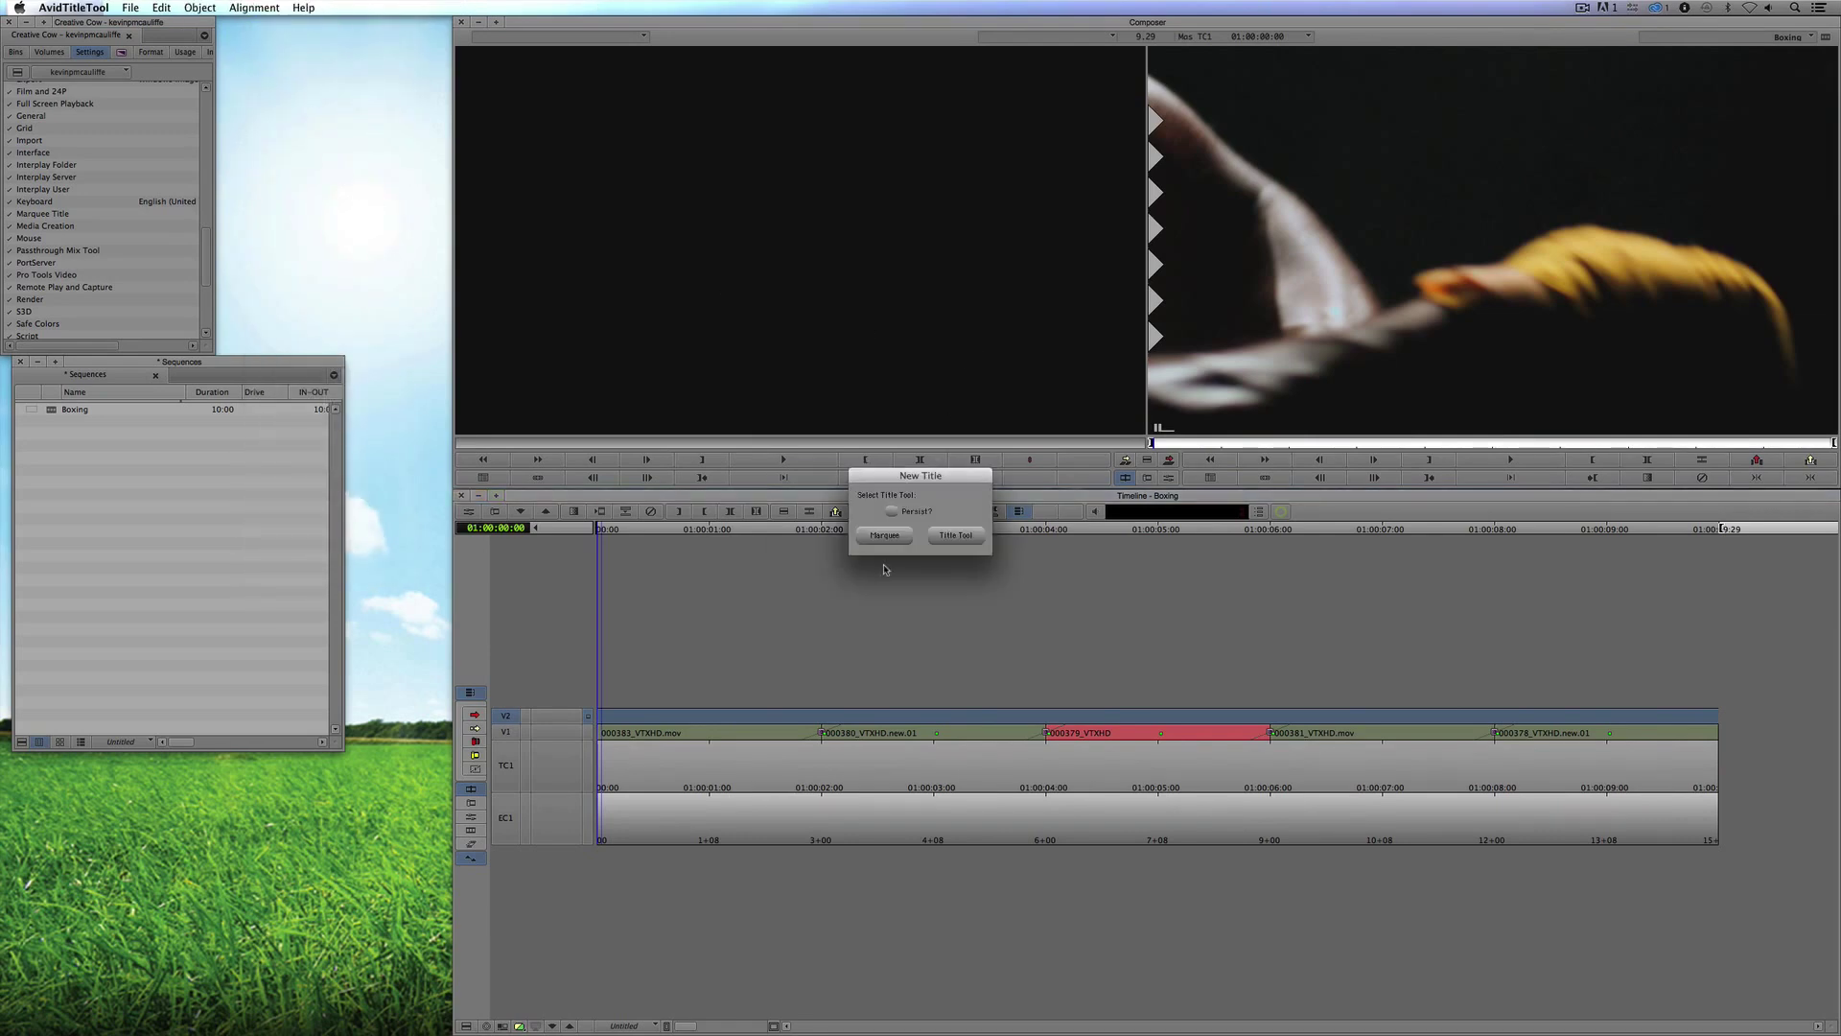
left_click(884, 535)
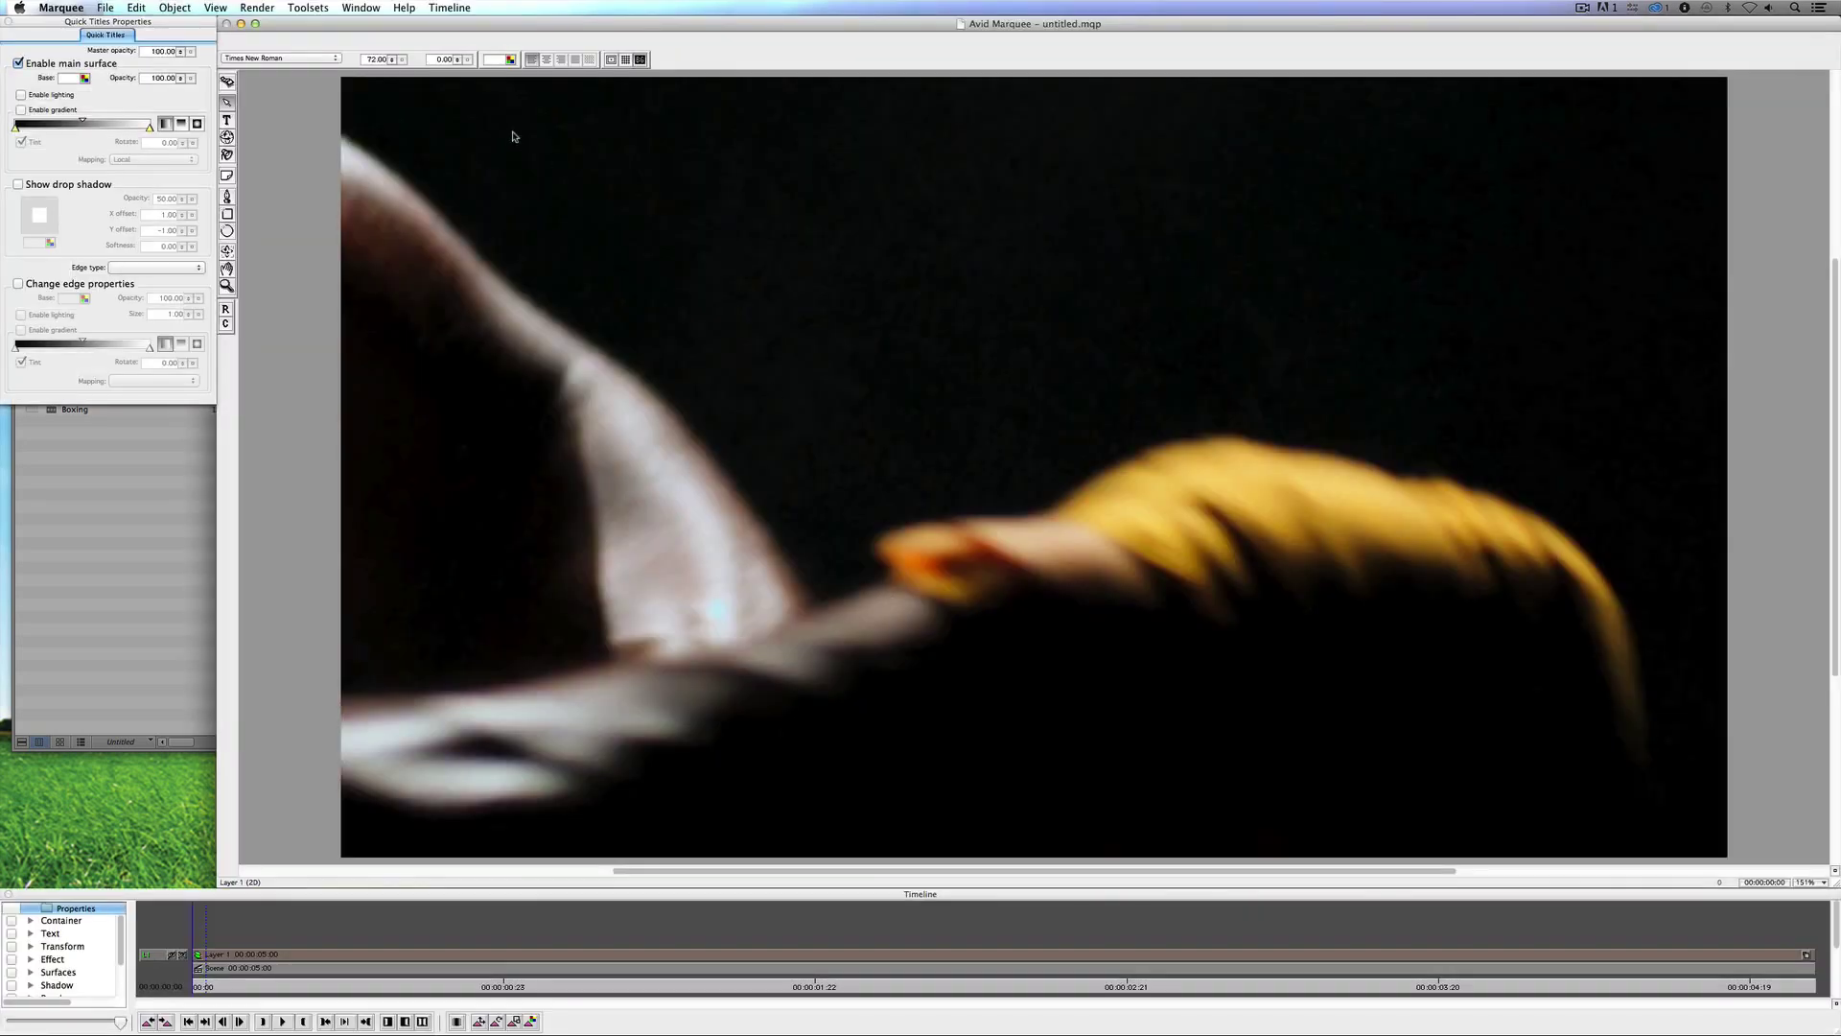
Step: Import the Credit Crawl.png image onto the title canvas
left_click(104, 7)
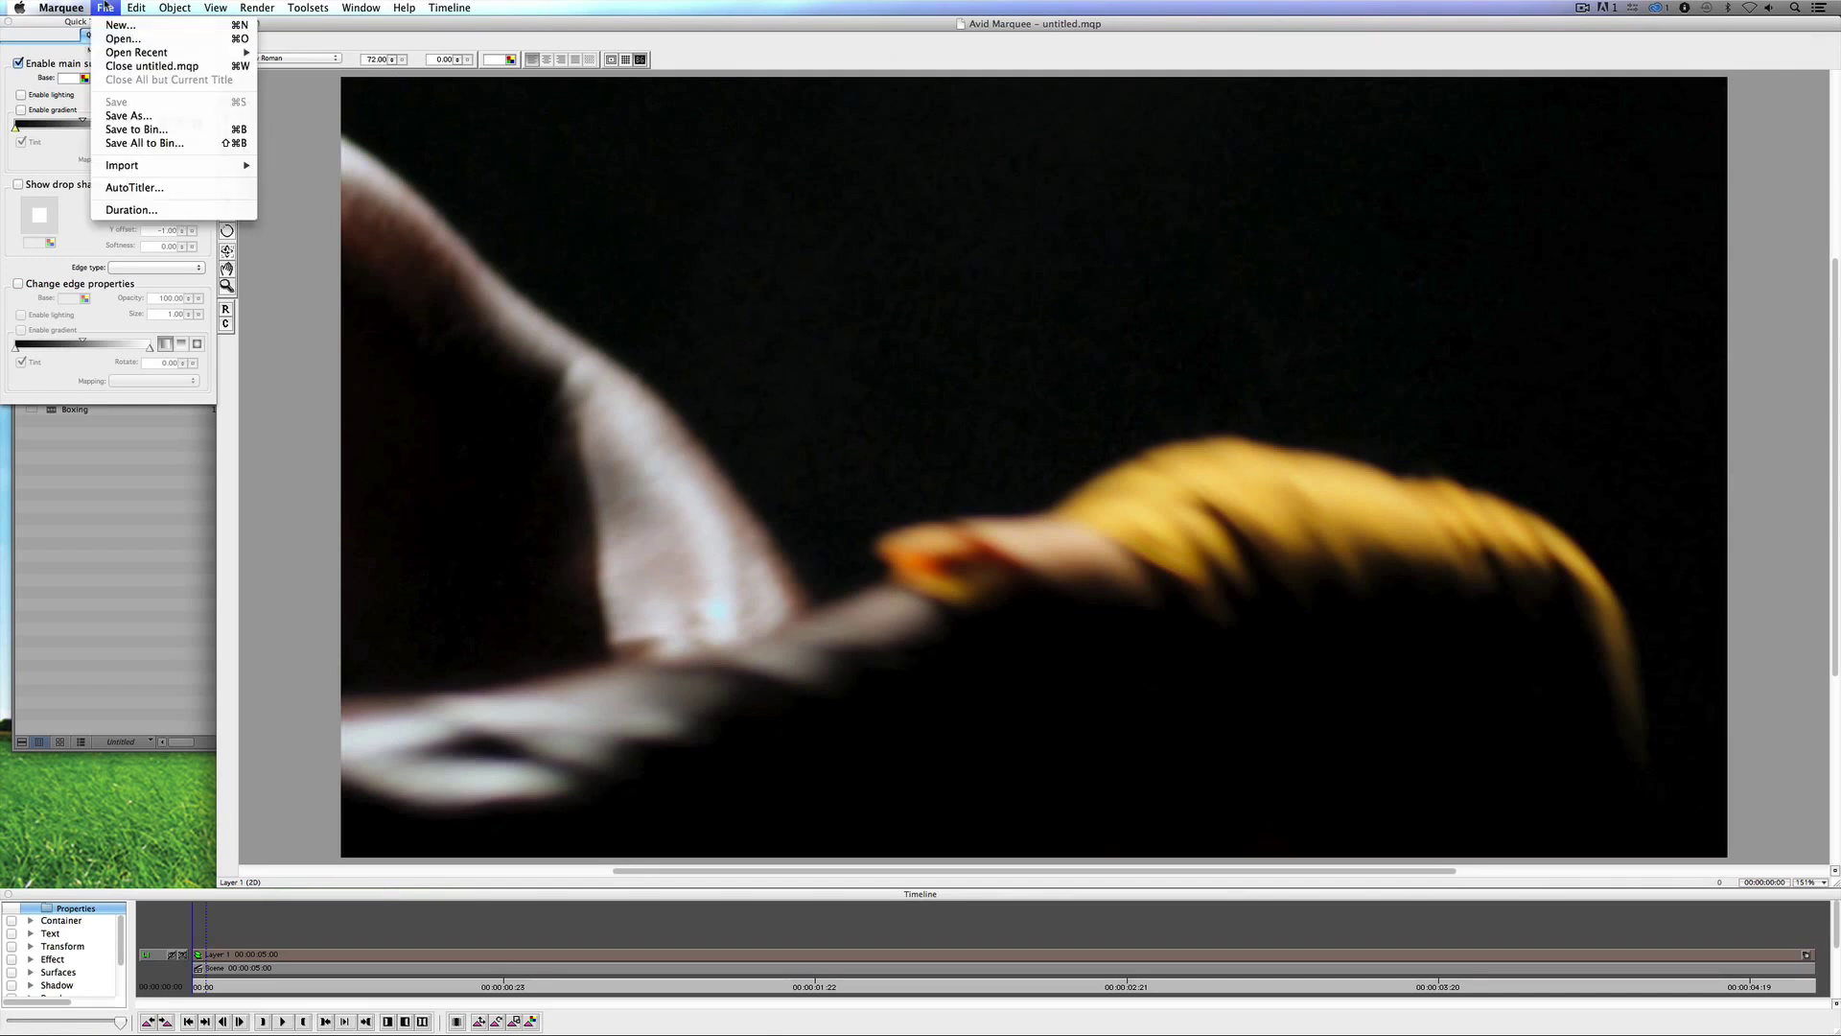
mouse_move(132, 167)
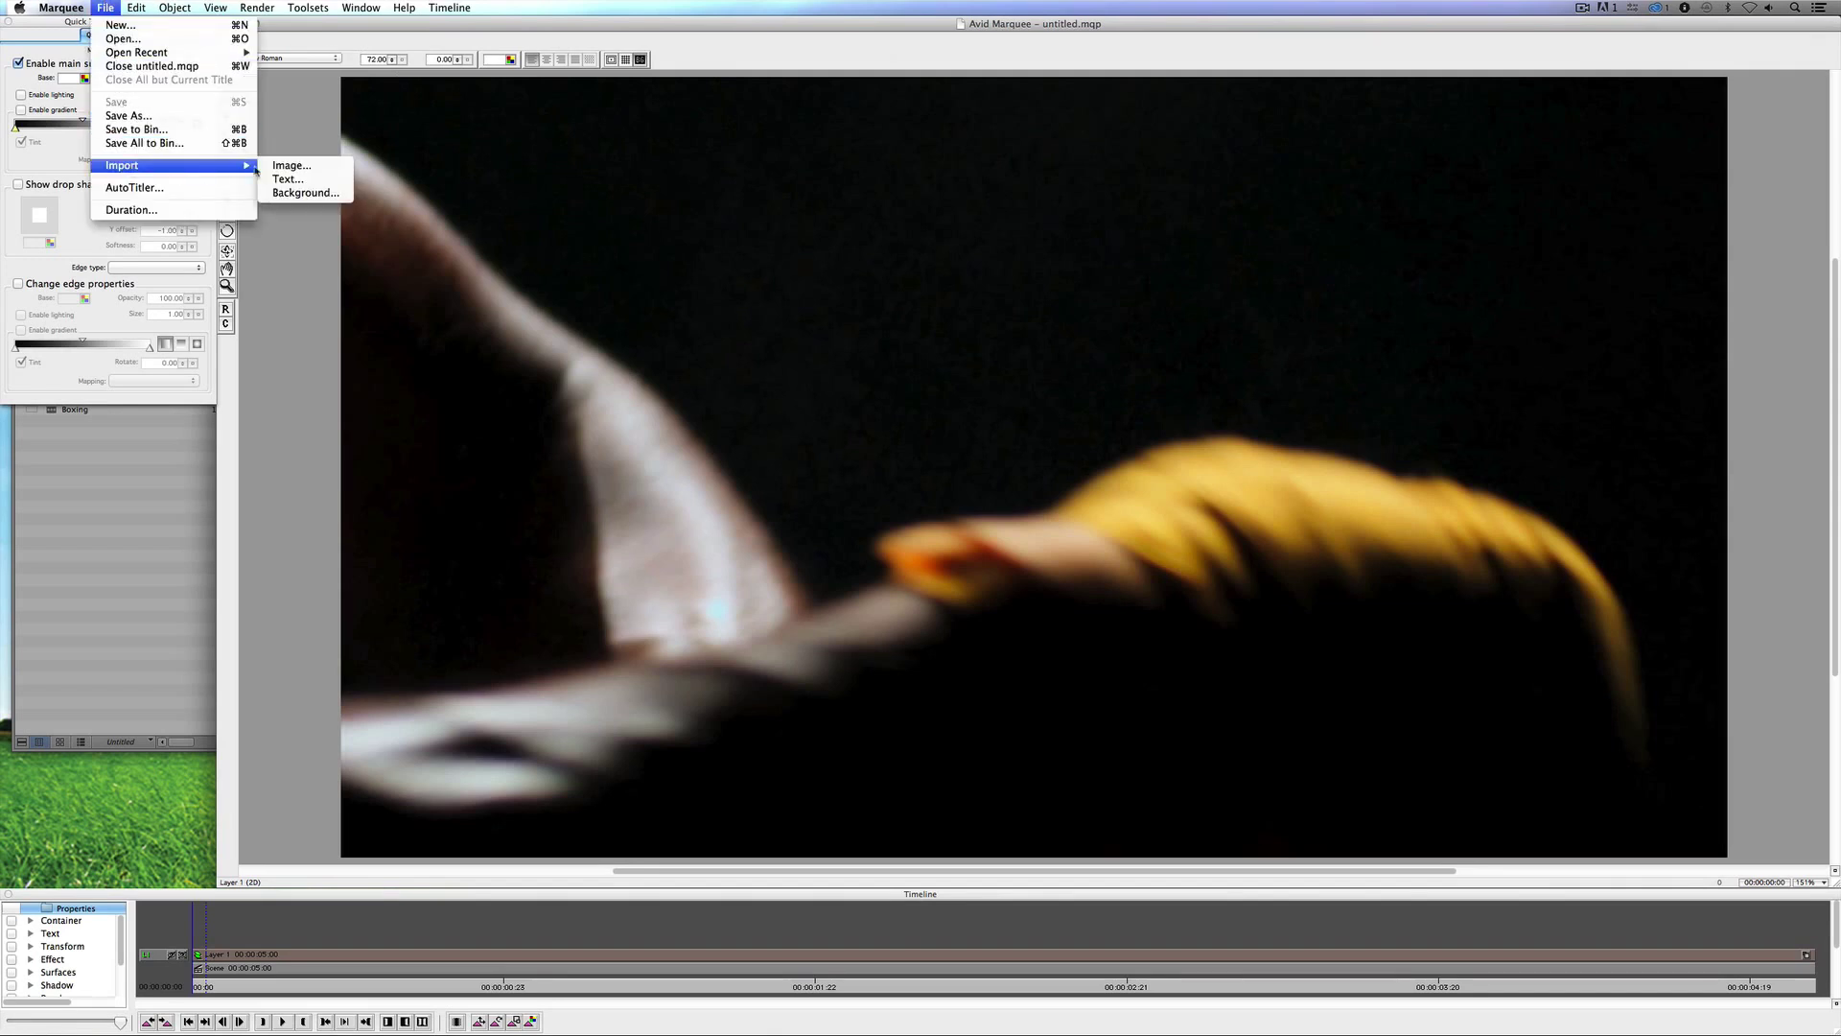
left_click(278, 168)
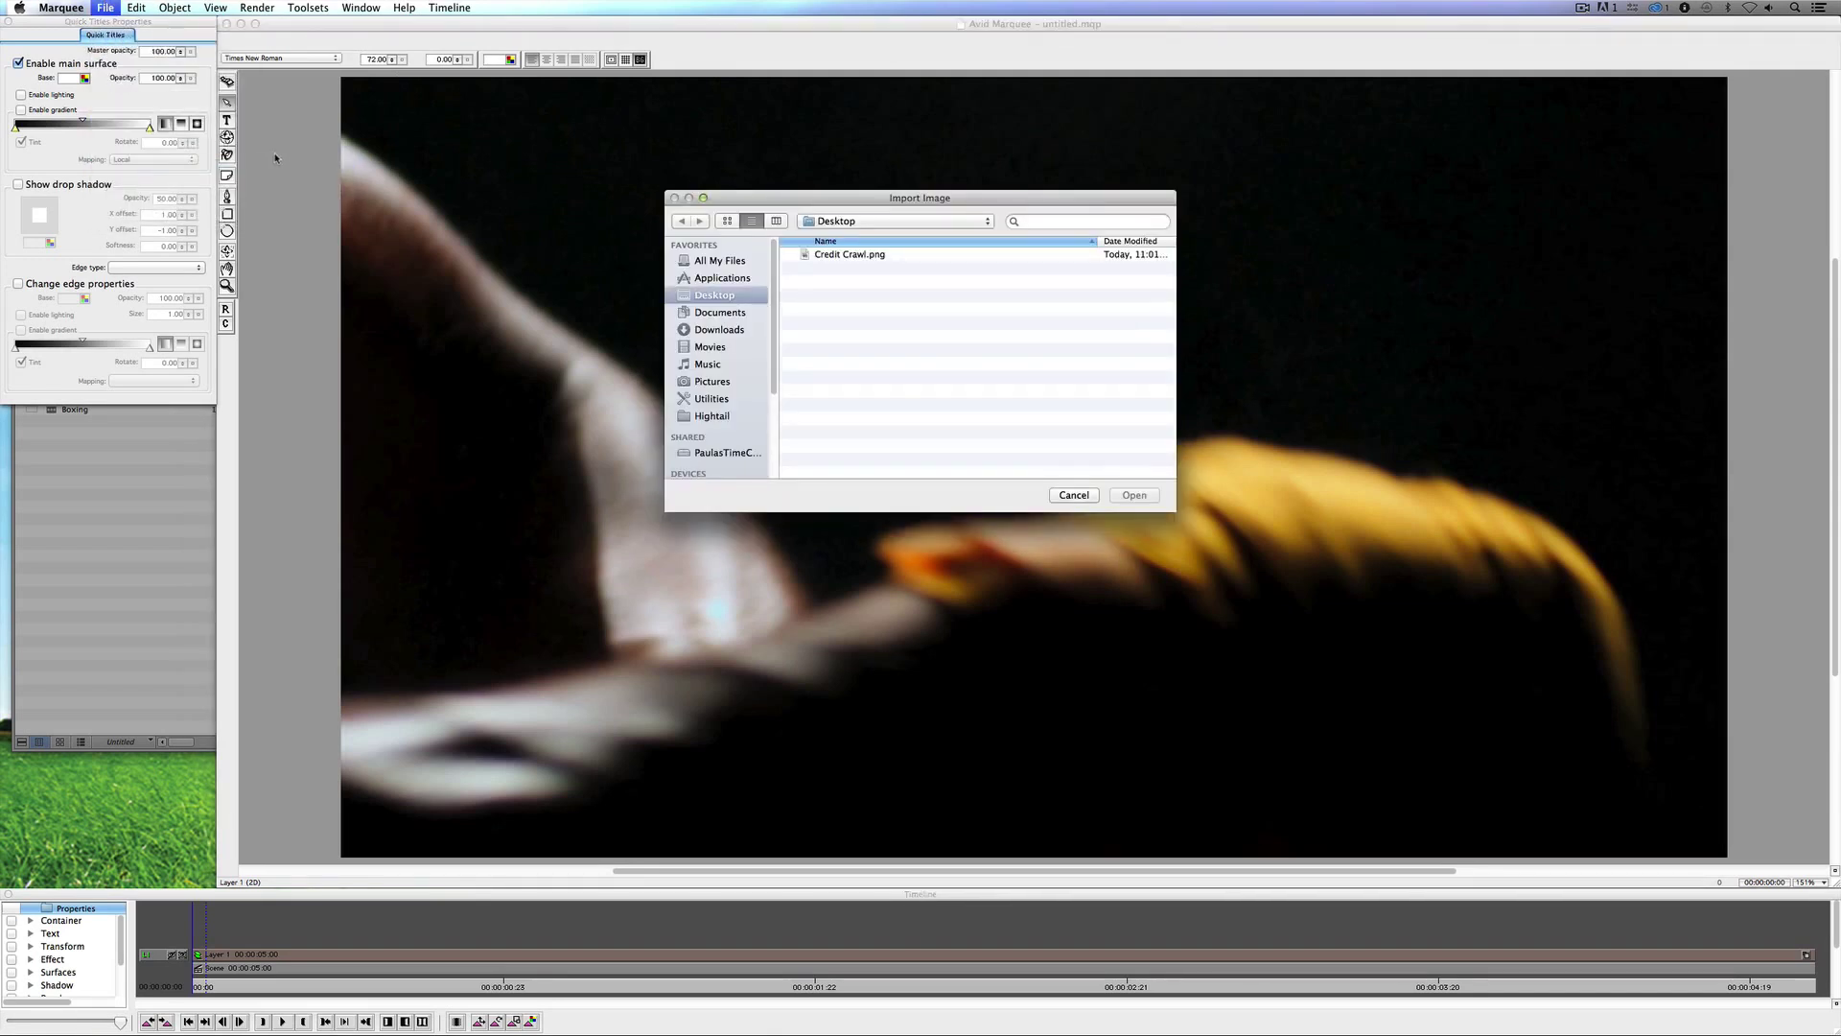
left_click(838, 257)
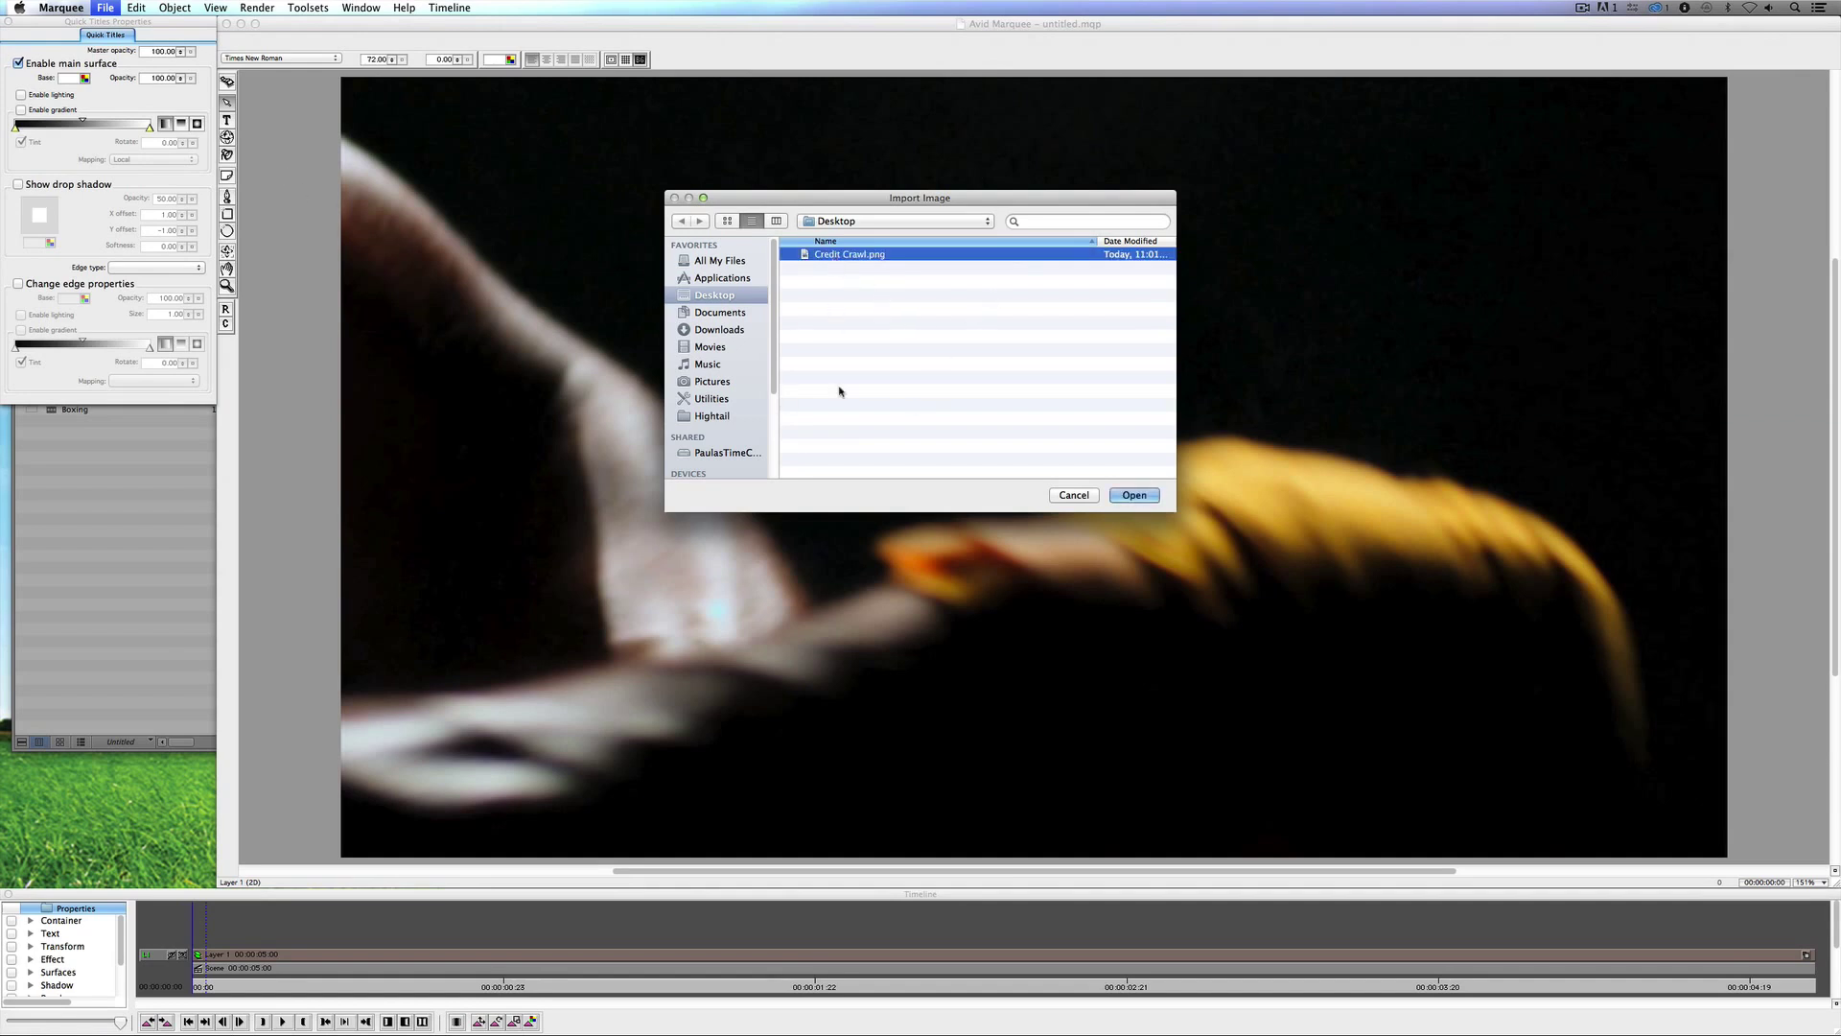
left_click(1131, 497)
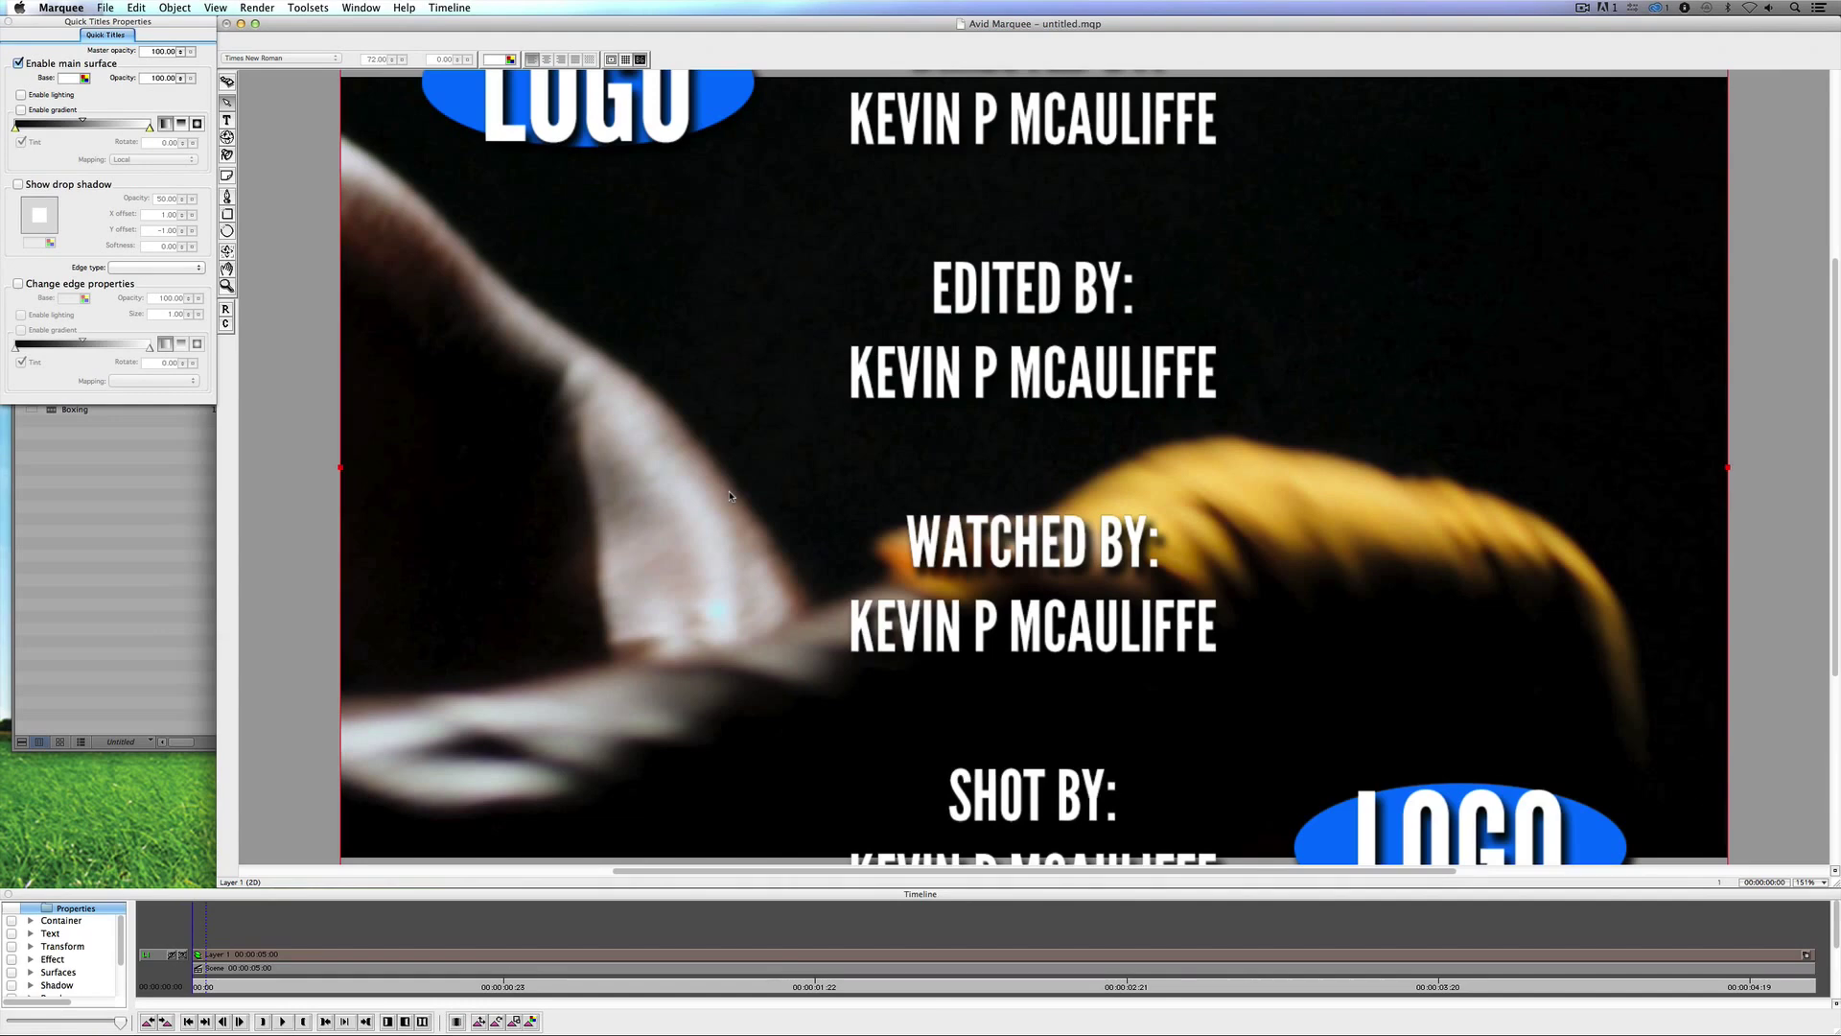
Step: Change the Marquee title's preview duration from 5 to 10 seconds
key("super+minus")
key("super+minus")
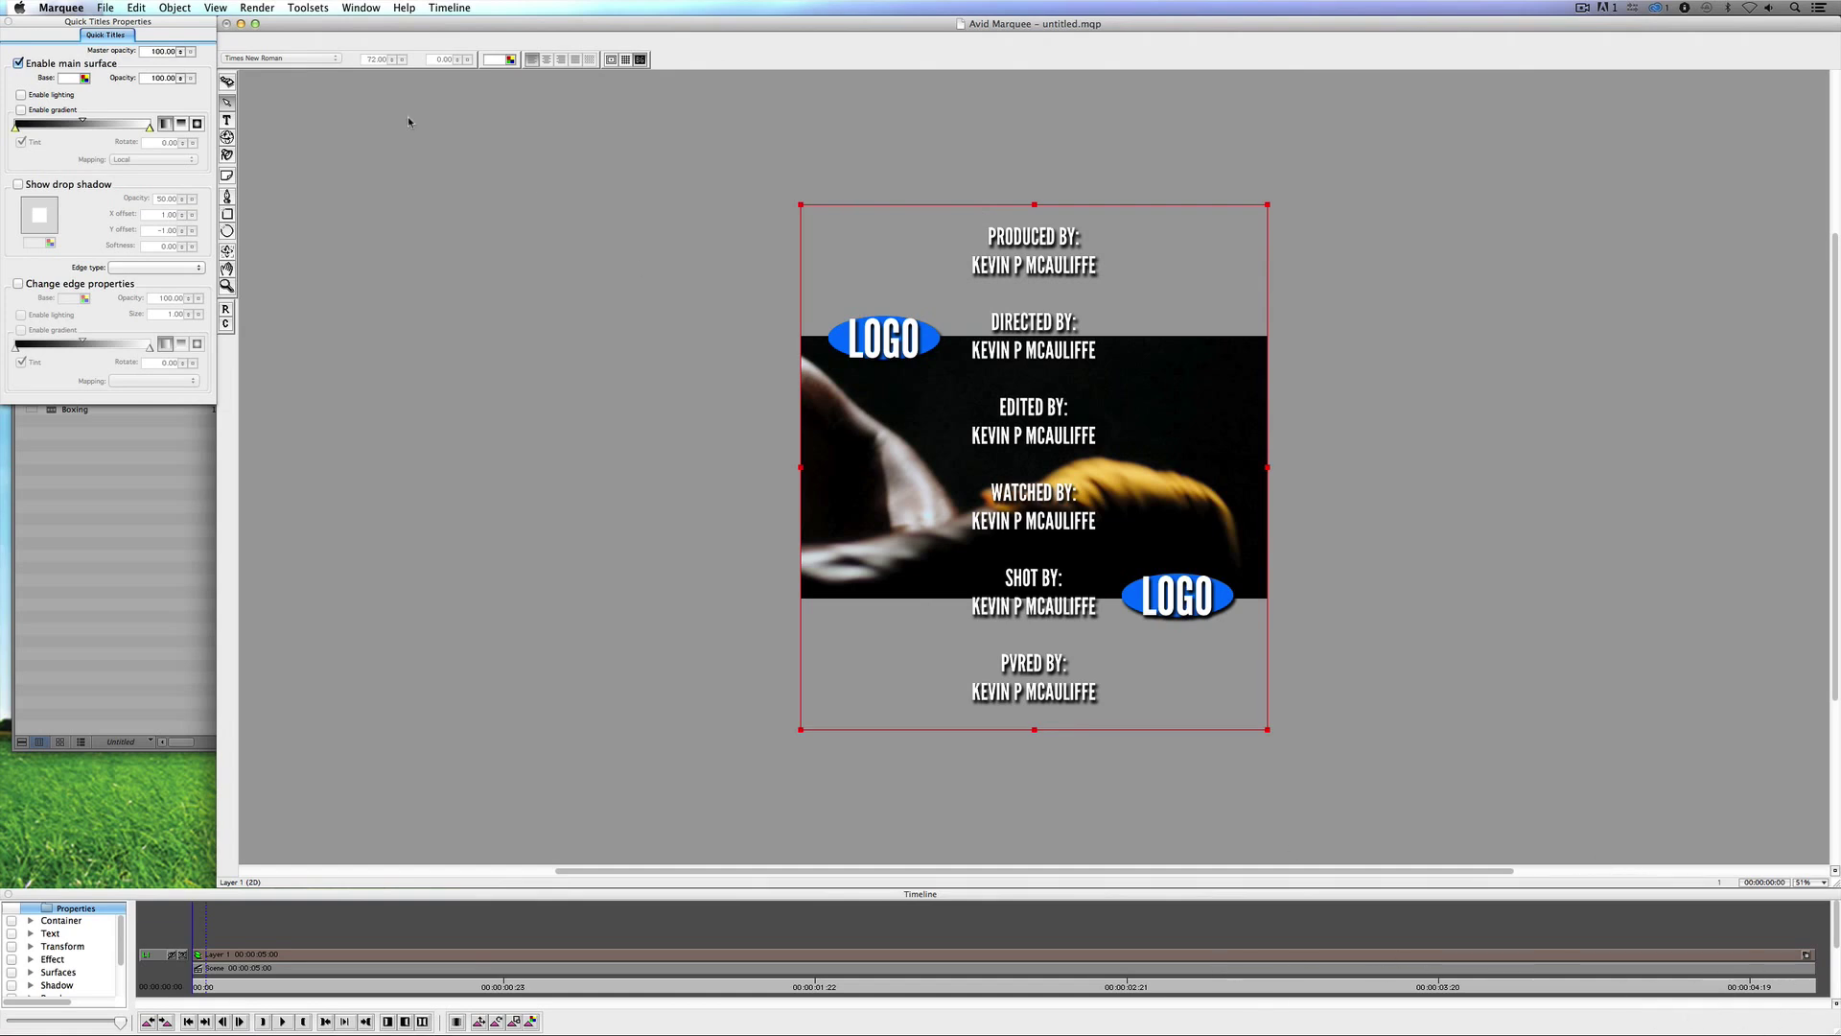
left_click(113, 8)
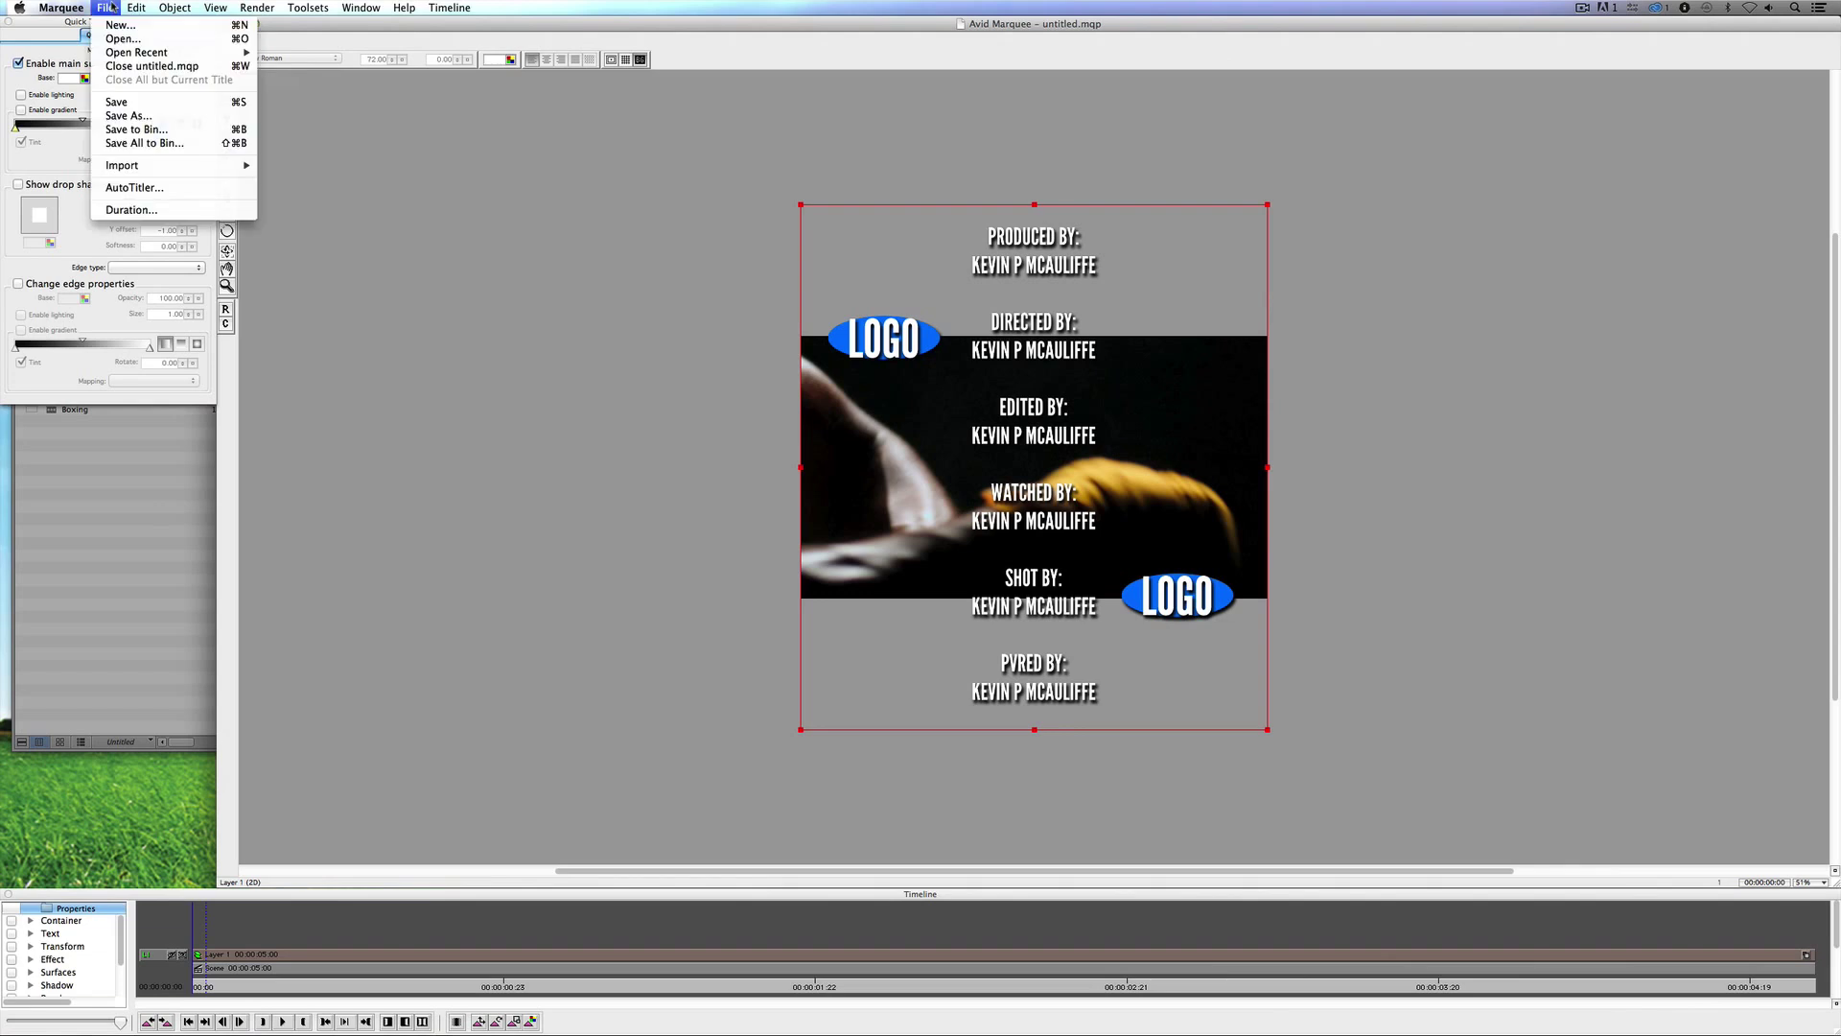
left_click(131, 209)
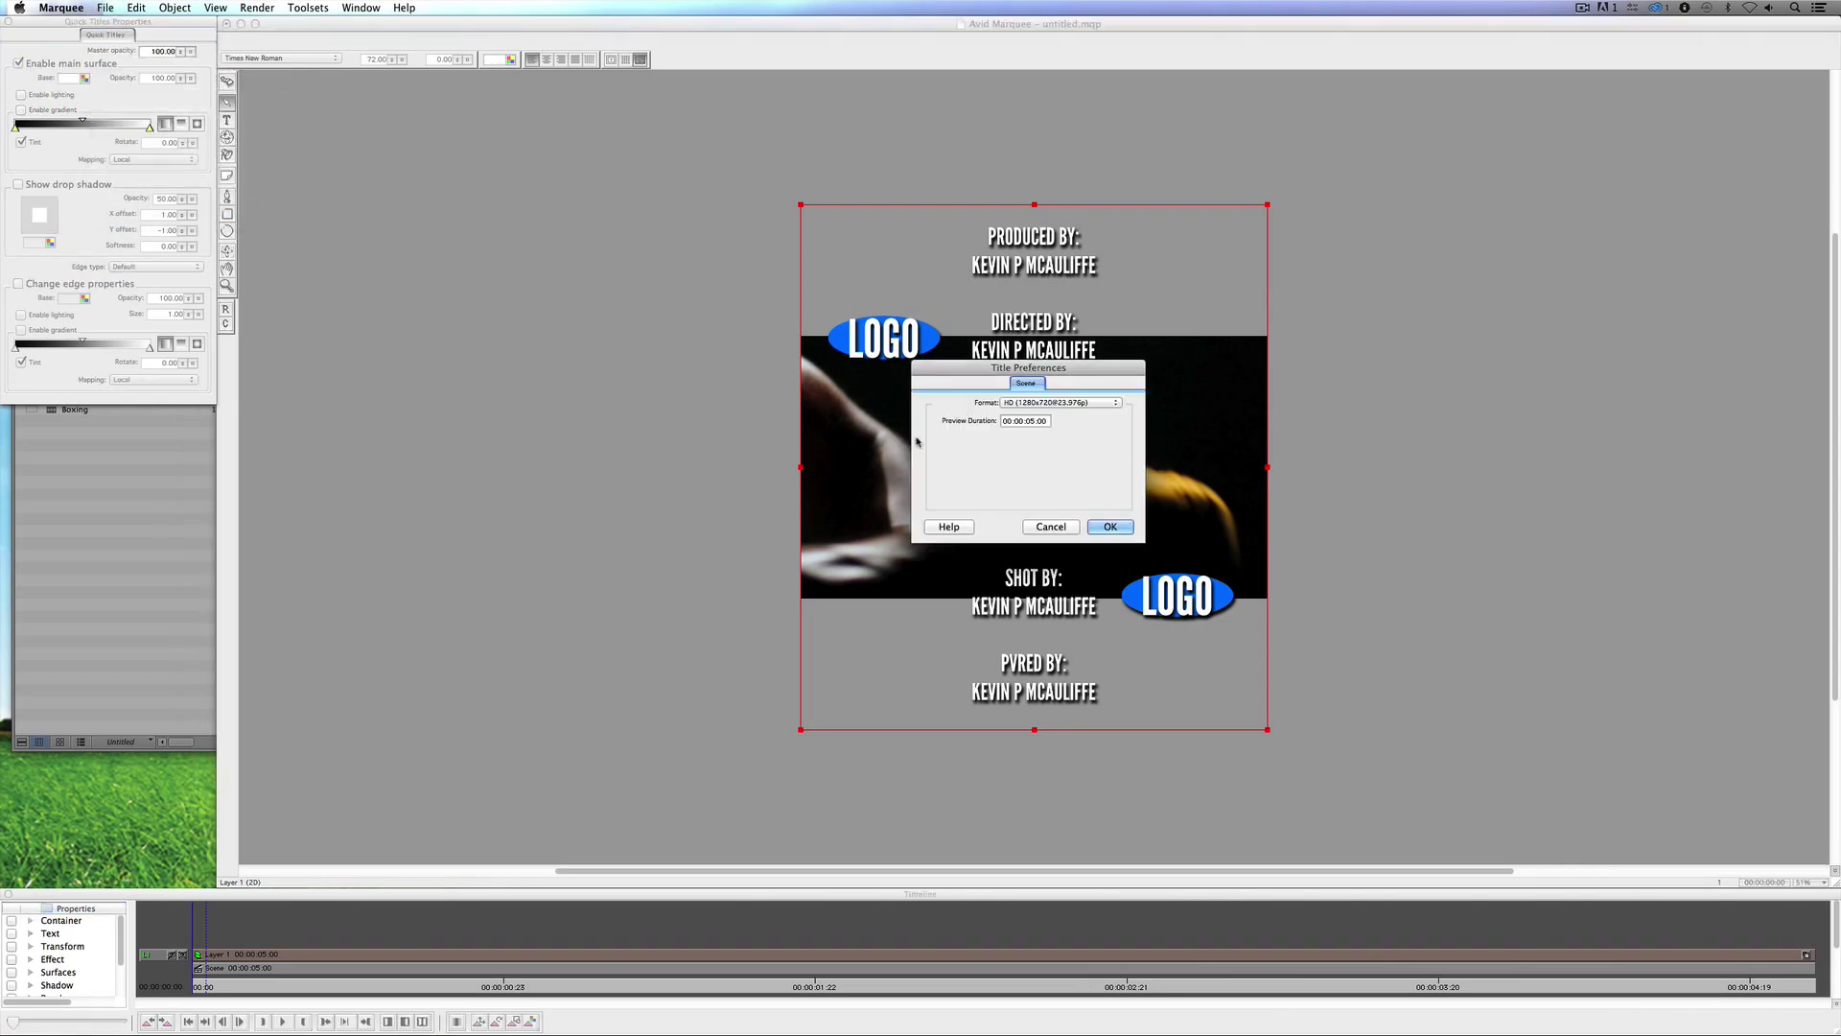
triple_click(1024, 424)
type("10")
left_click(1109, 526)
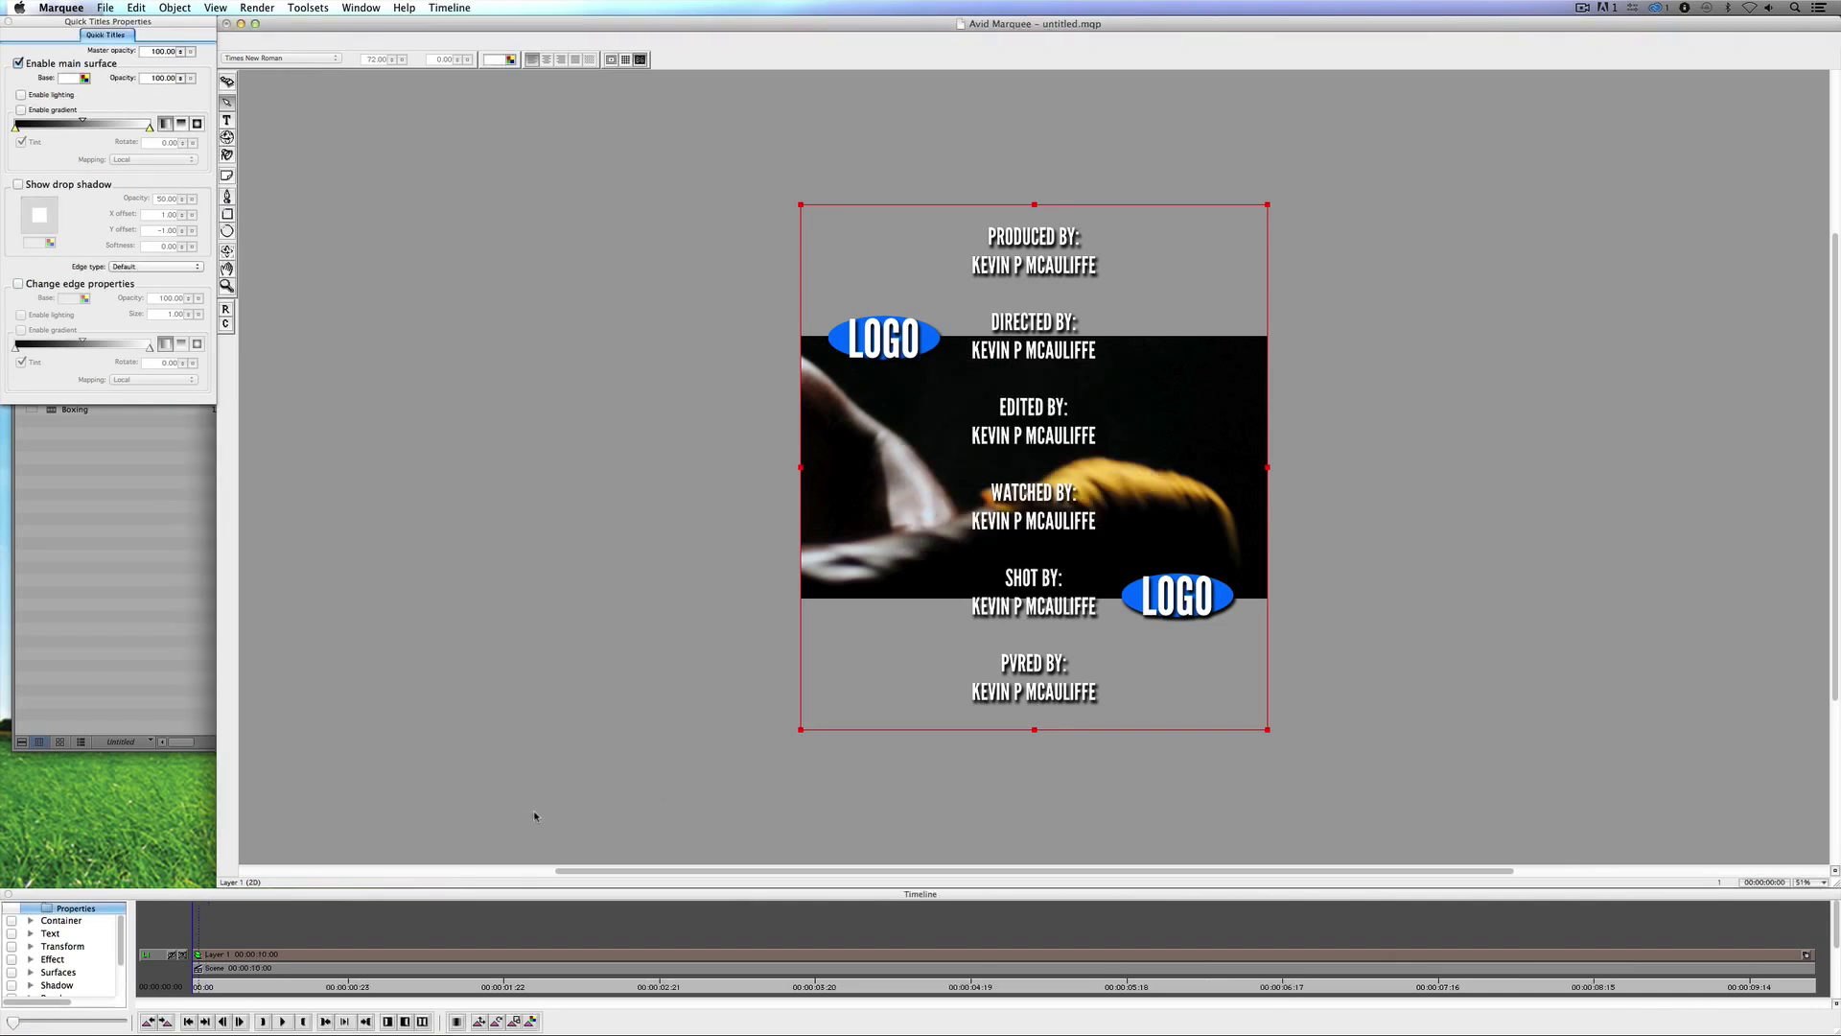
Step: In Animation mode, keyframe the credits below the frame at the start and above it at the end
left_click(361, 8)
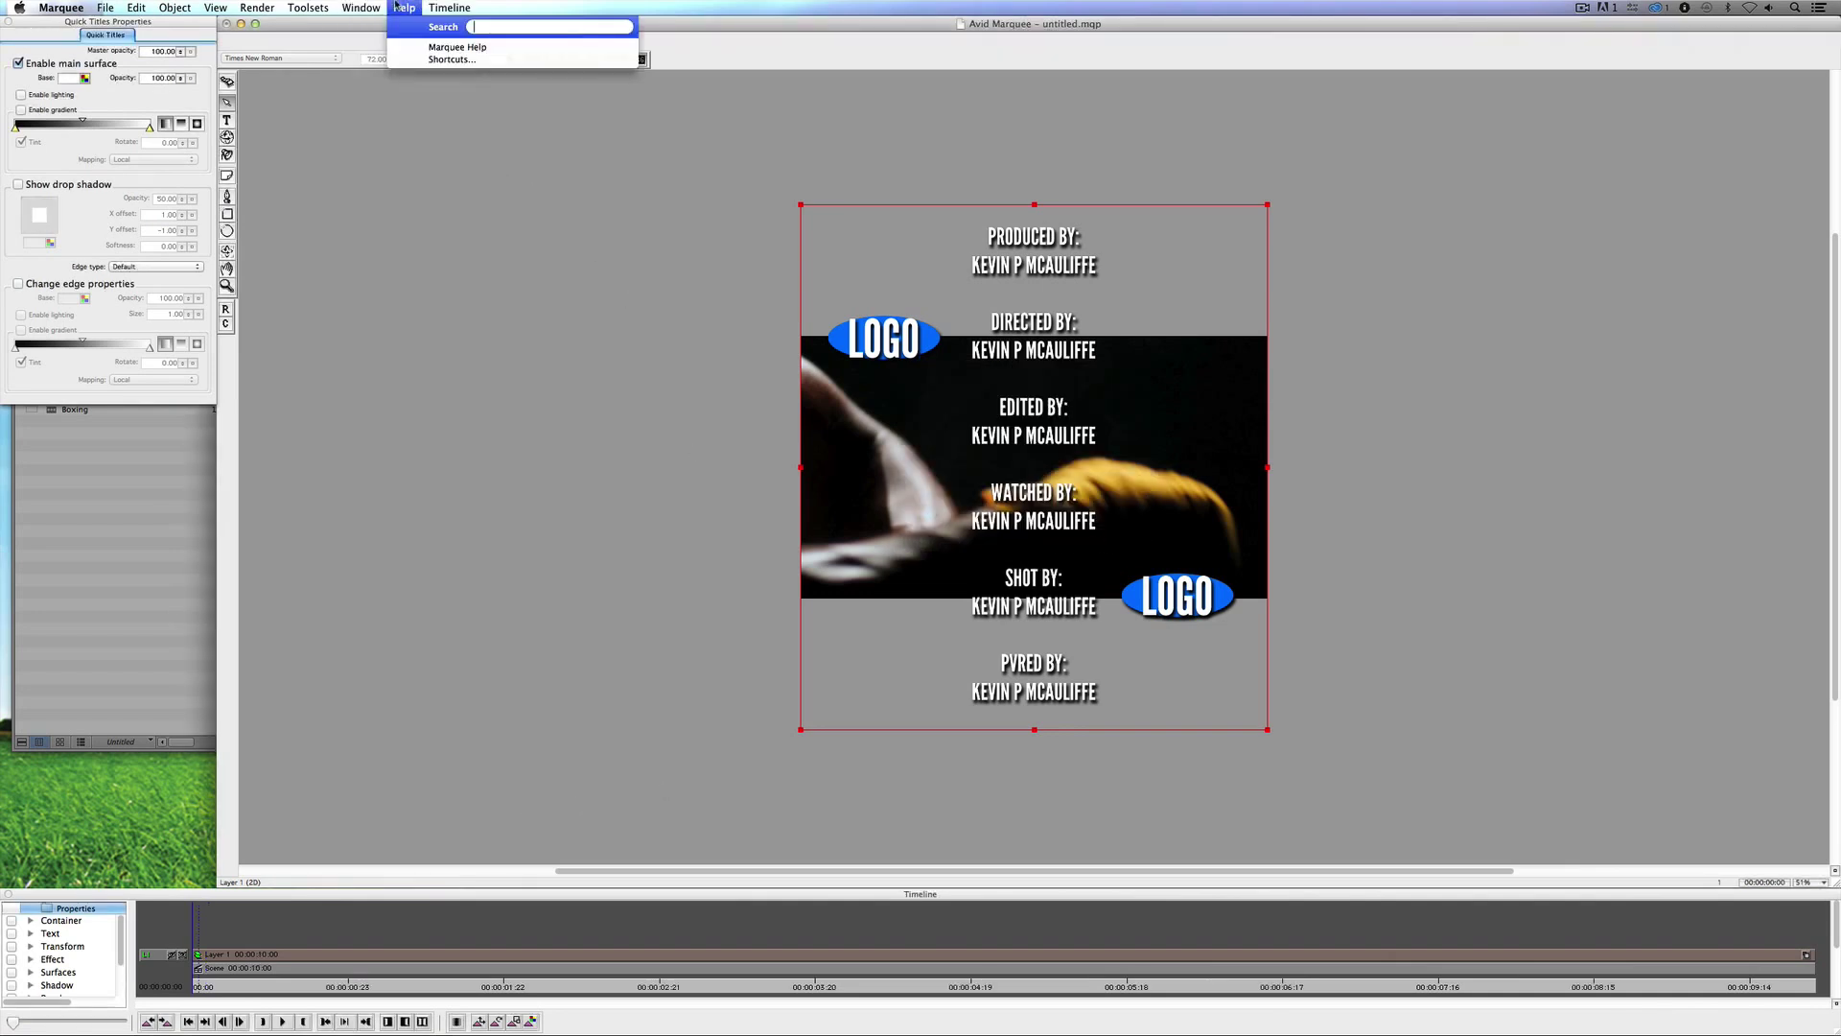
mouse_move(310, 8)
left_click(323, 52)
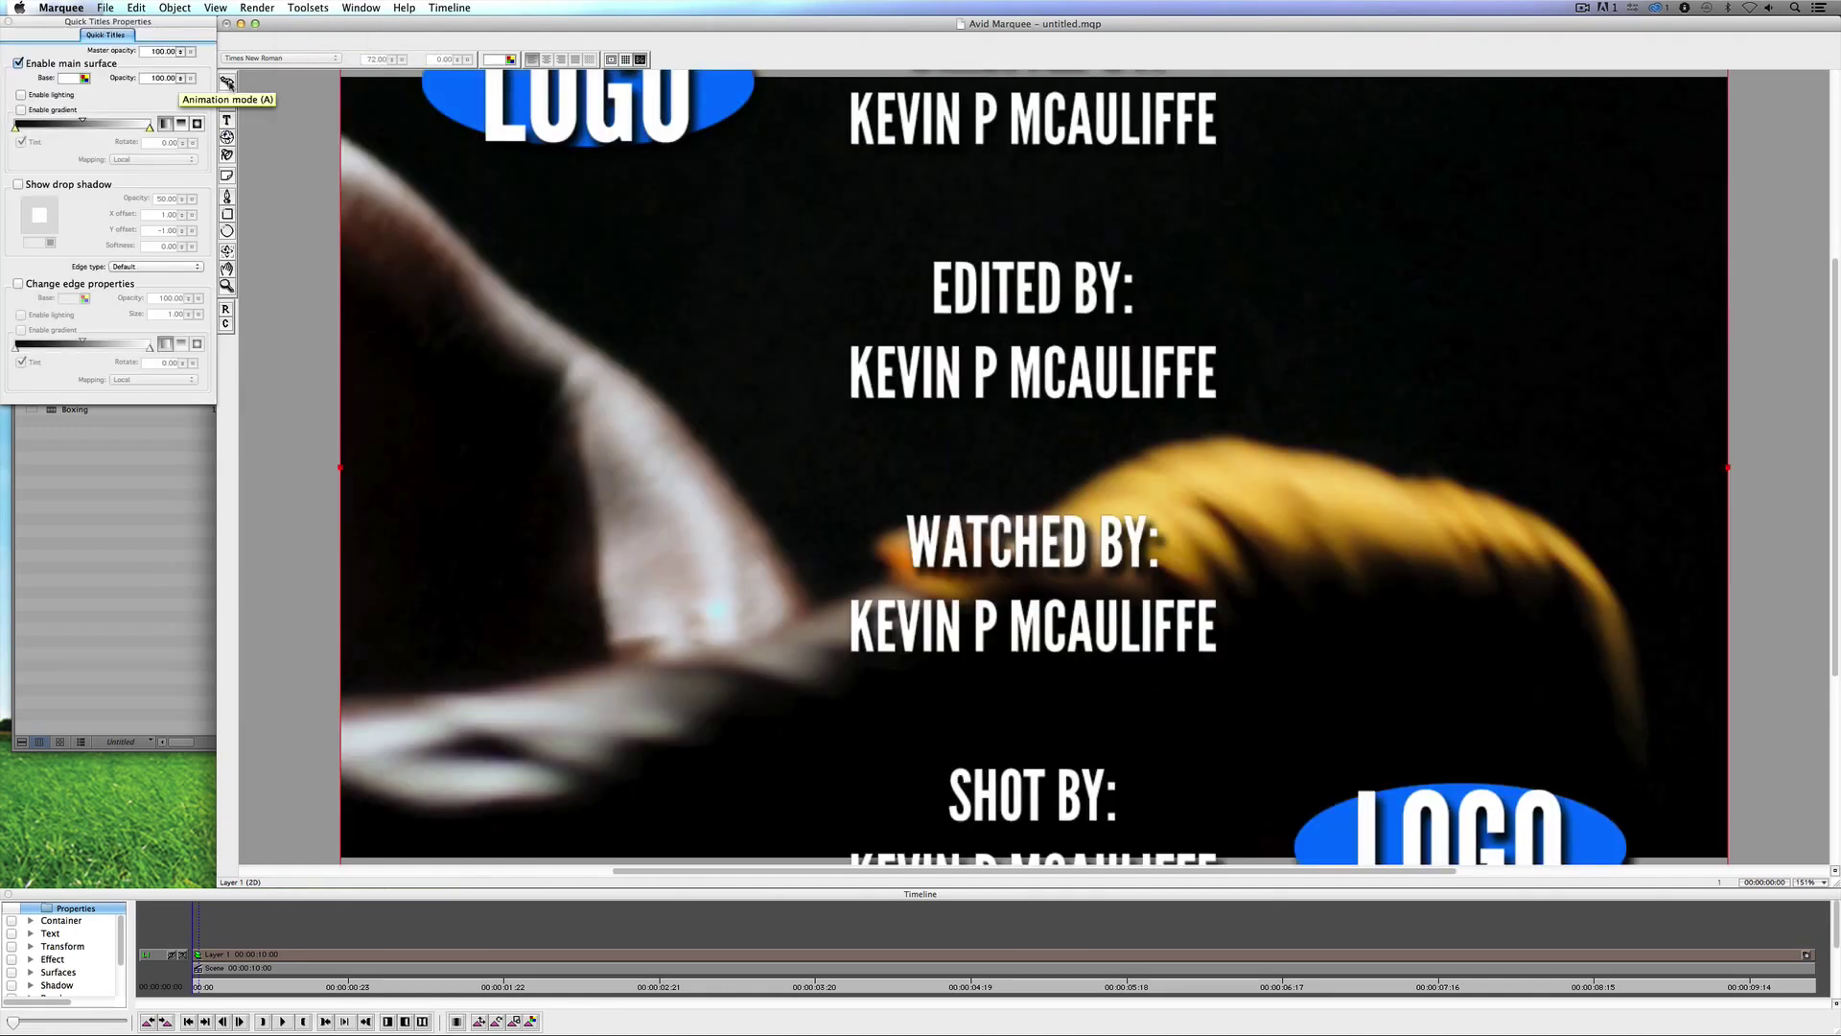
left_click(227, 82)
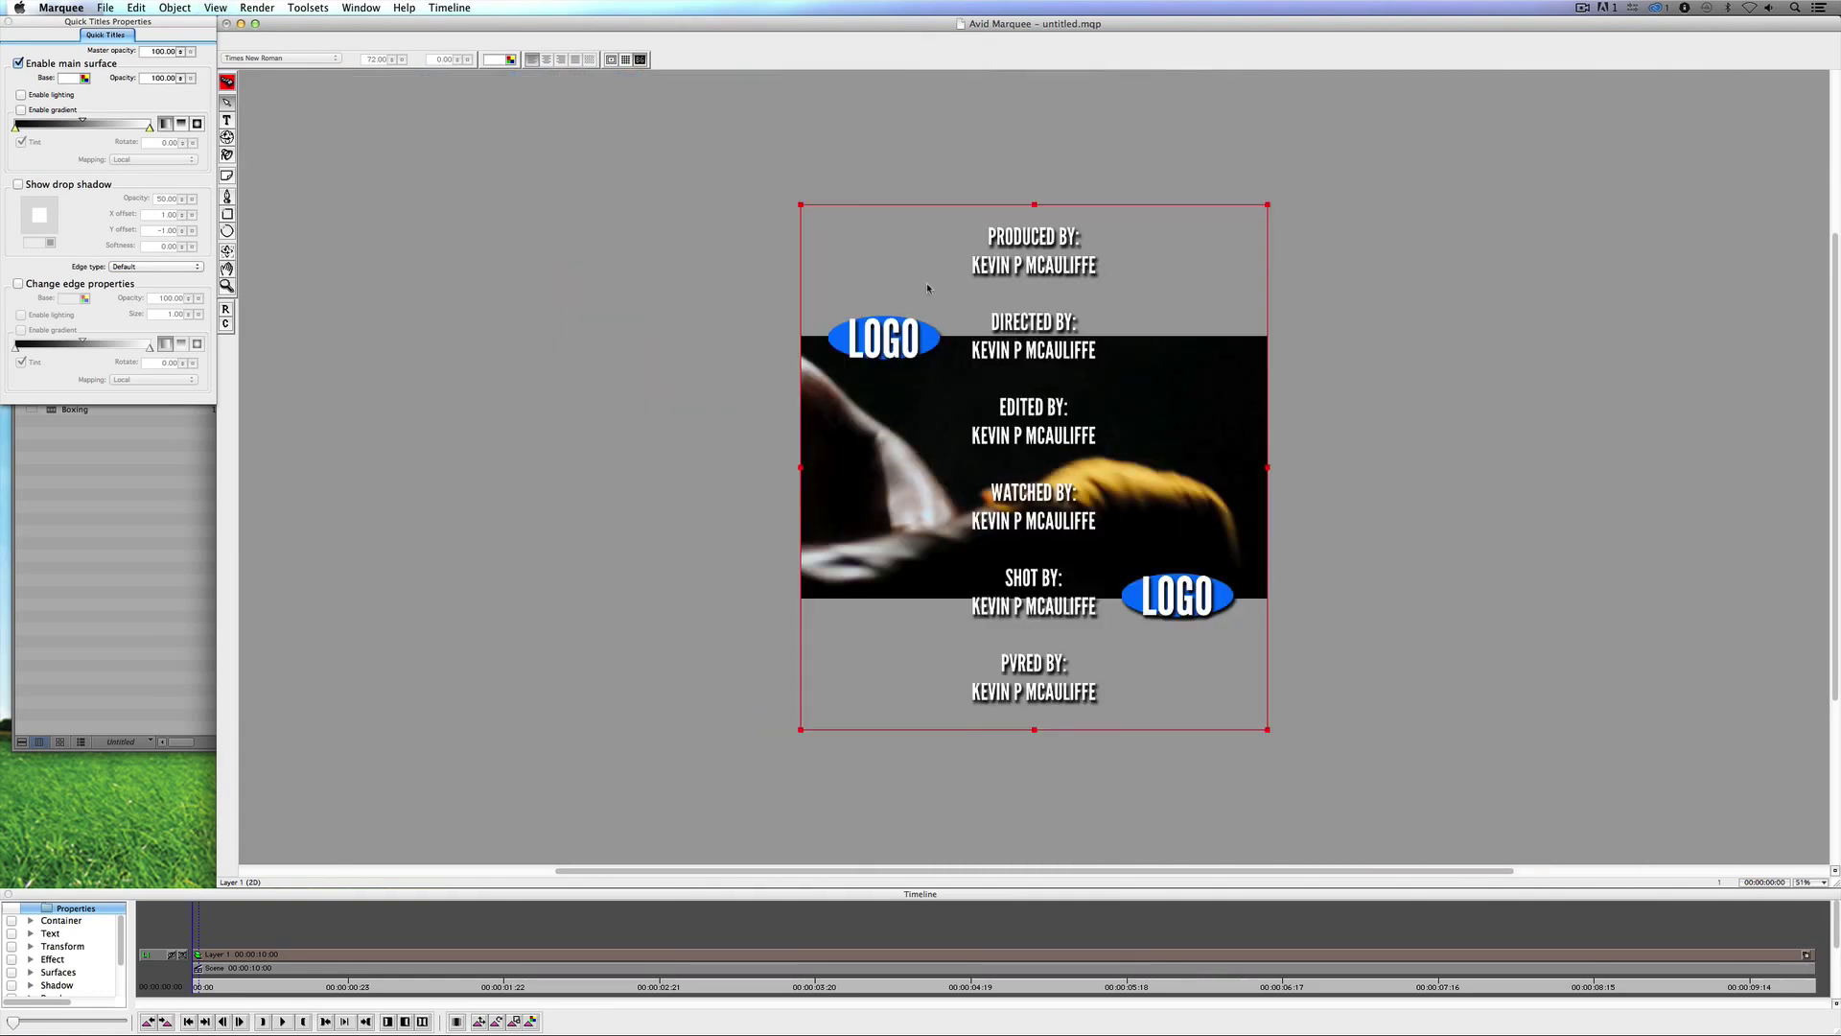
left_click_drag(917, 307, 913, 683)
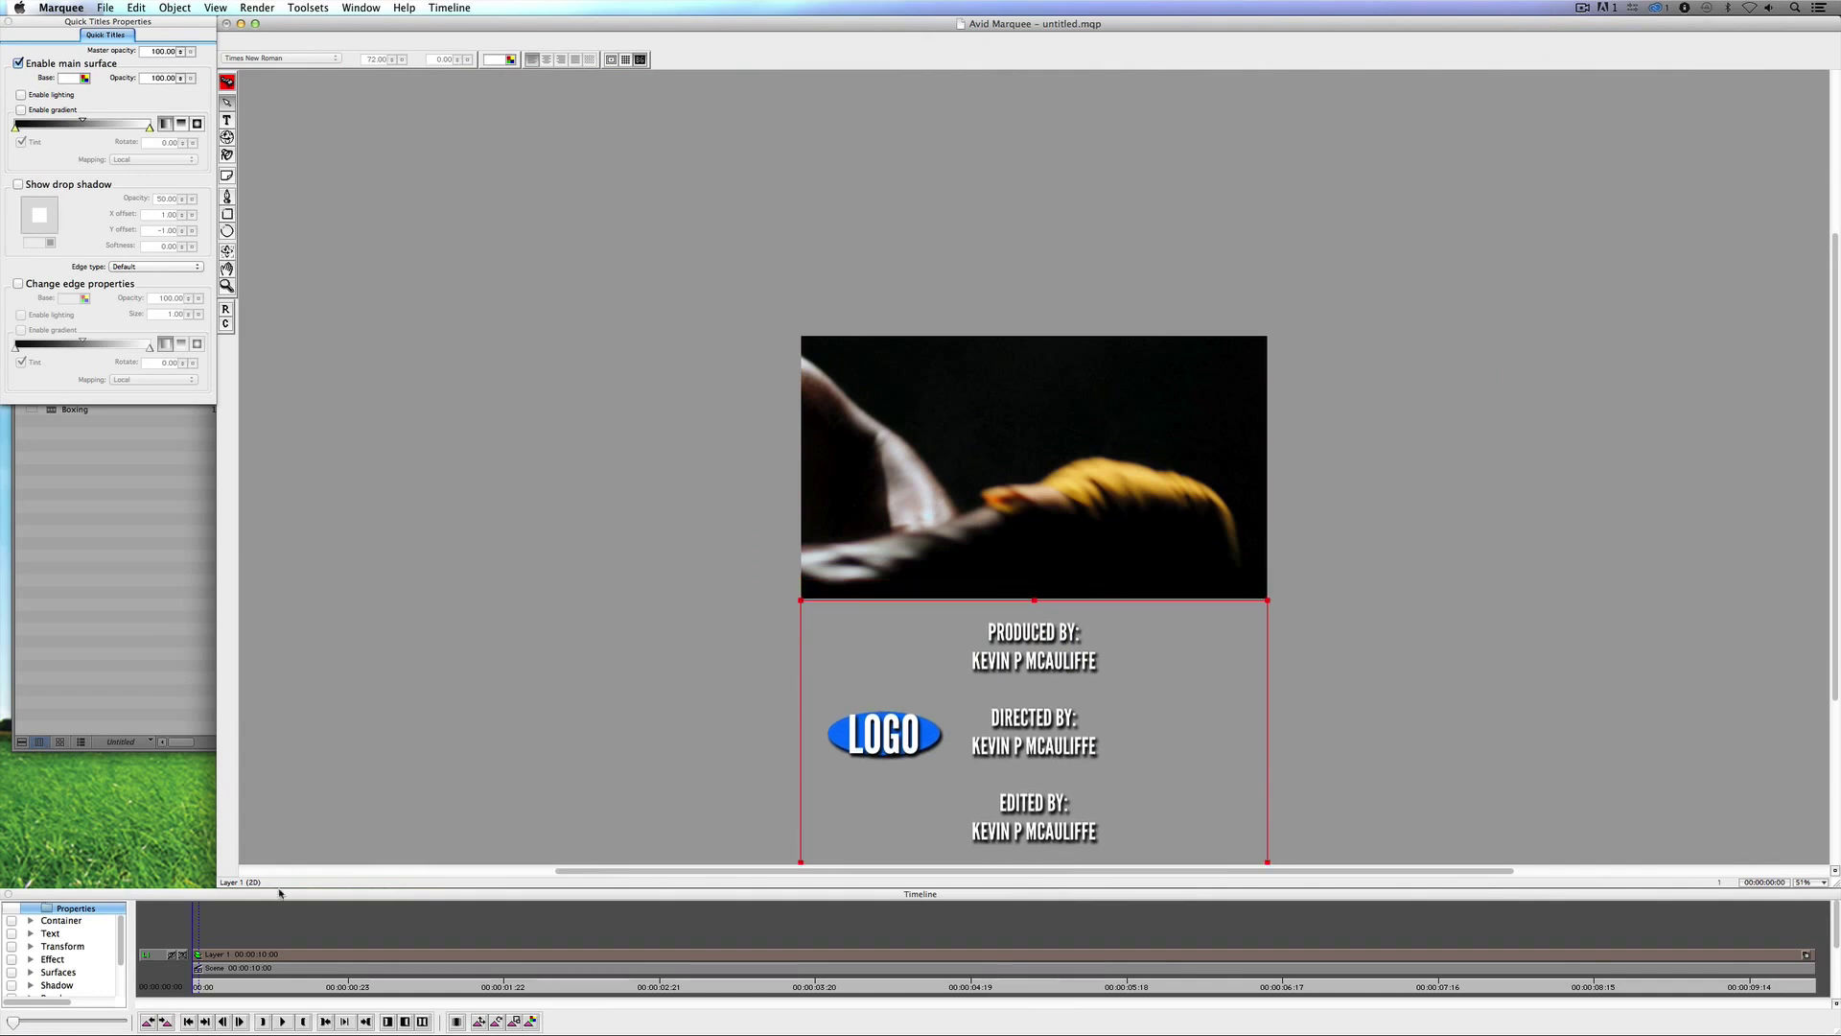
left_click_drag(212, 975, 1838, 991)
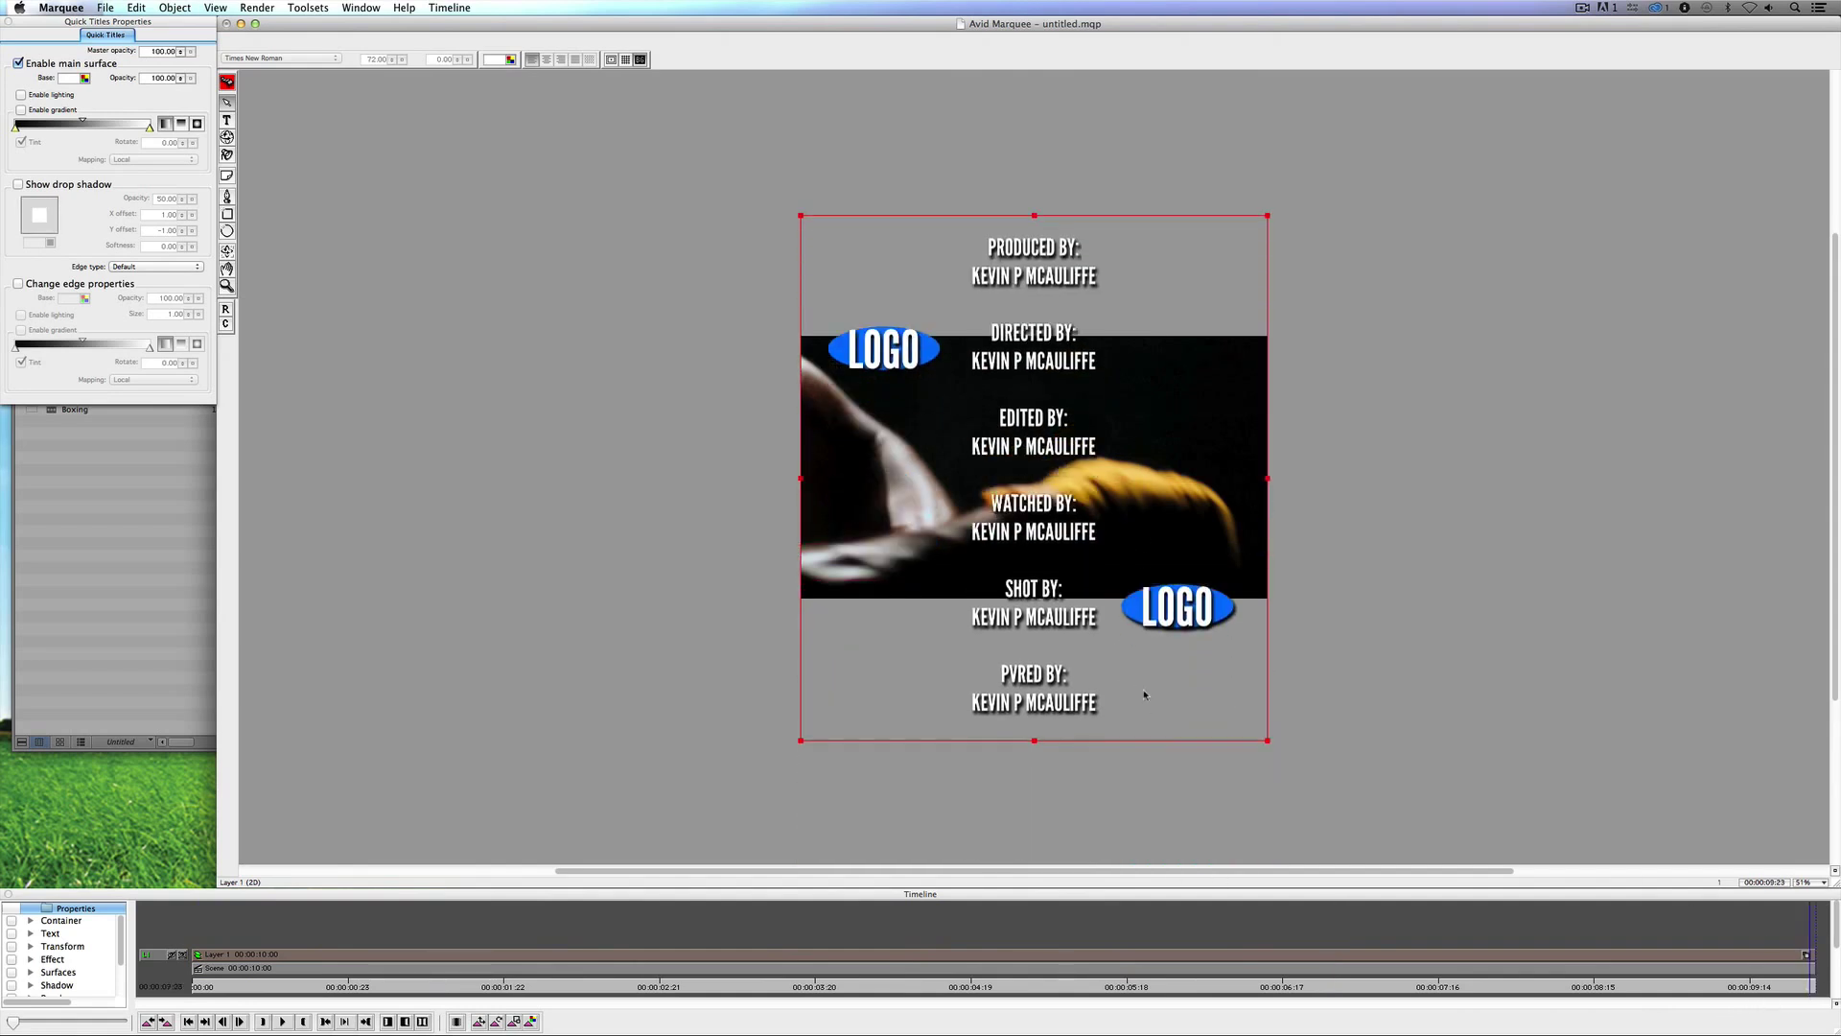
left_click_drag(1144, 678, 1139, 307)
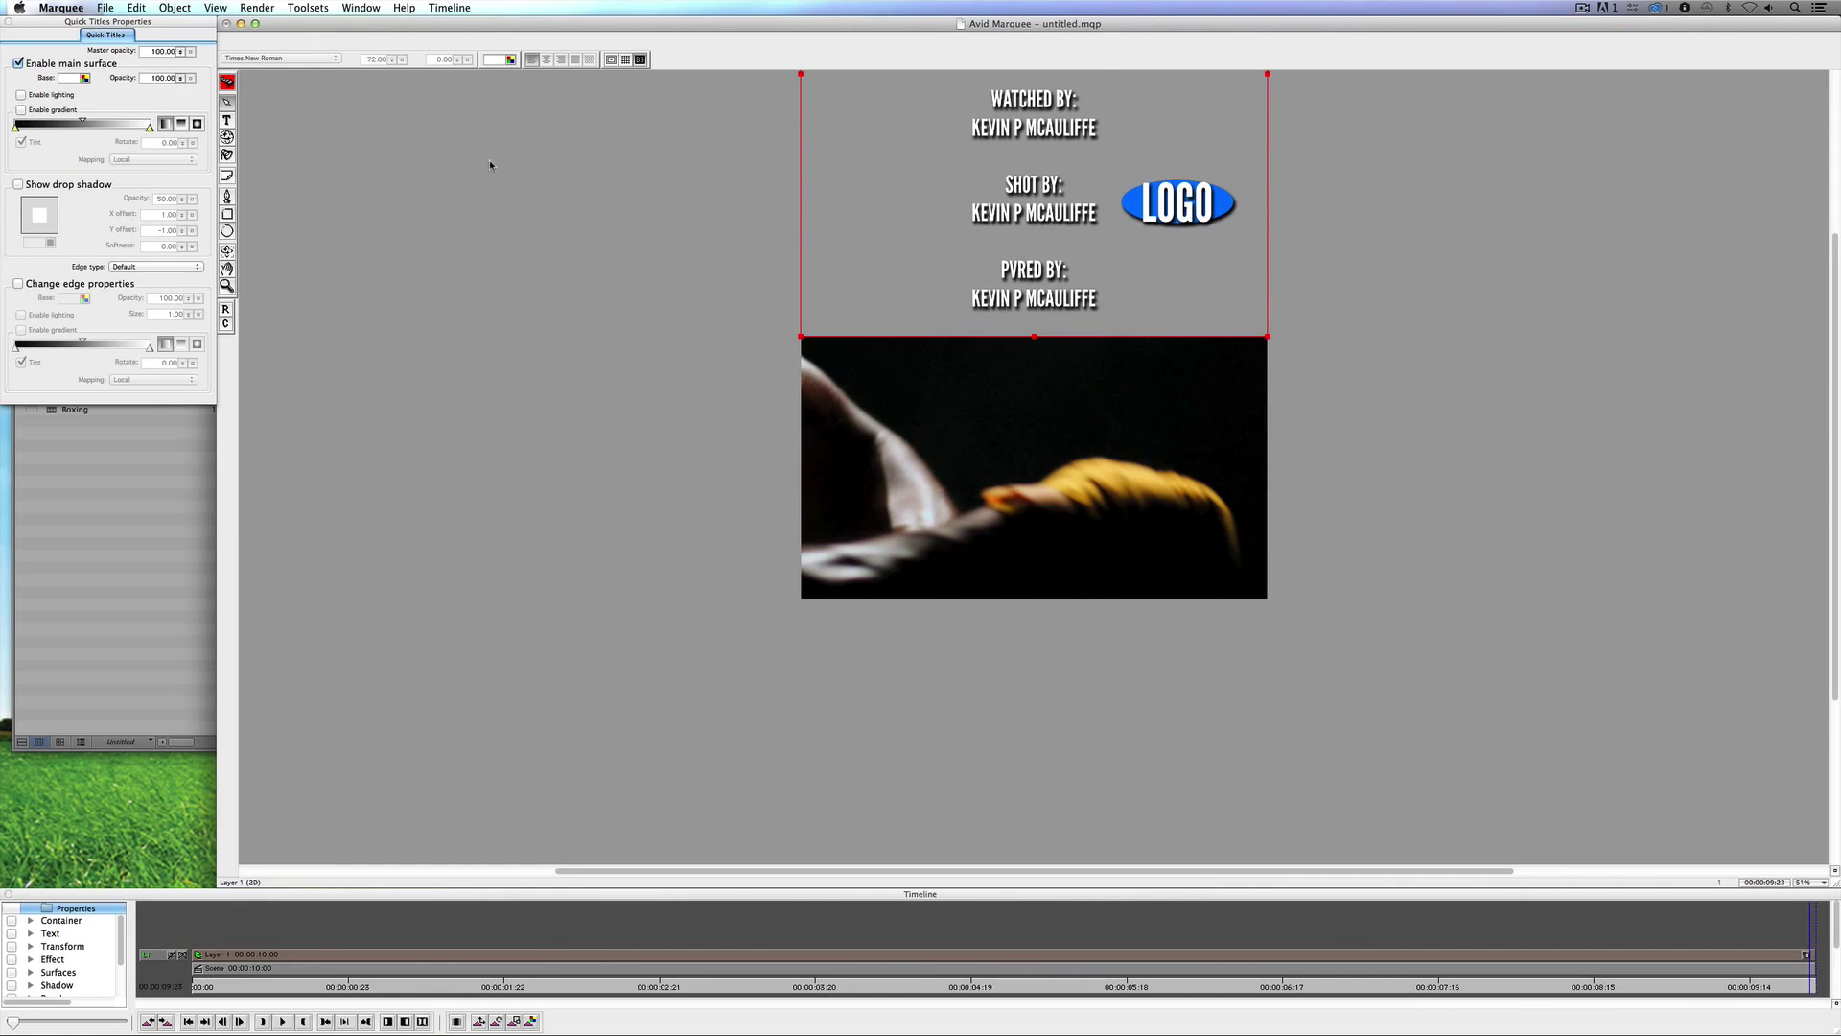
Step: Leave Animation mode and preview the upward-scrolling credits
left_click(227, 84)
left_click_drag(987, 987, 196, 955)
key("space")
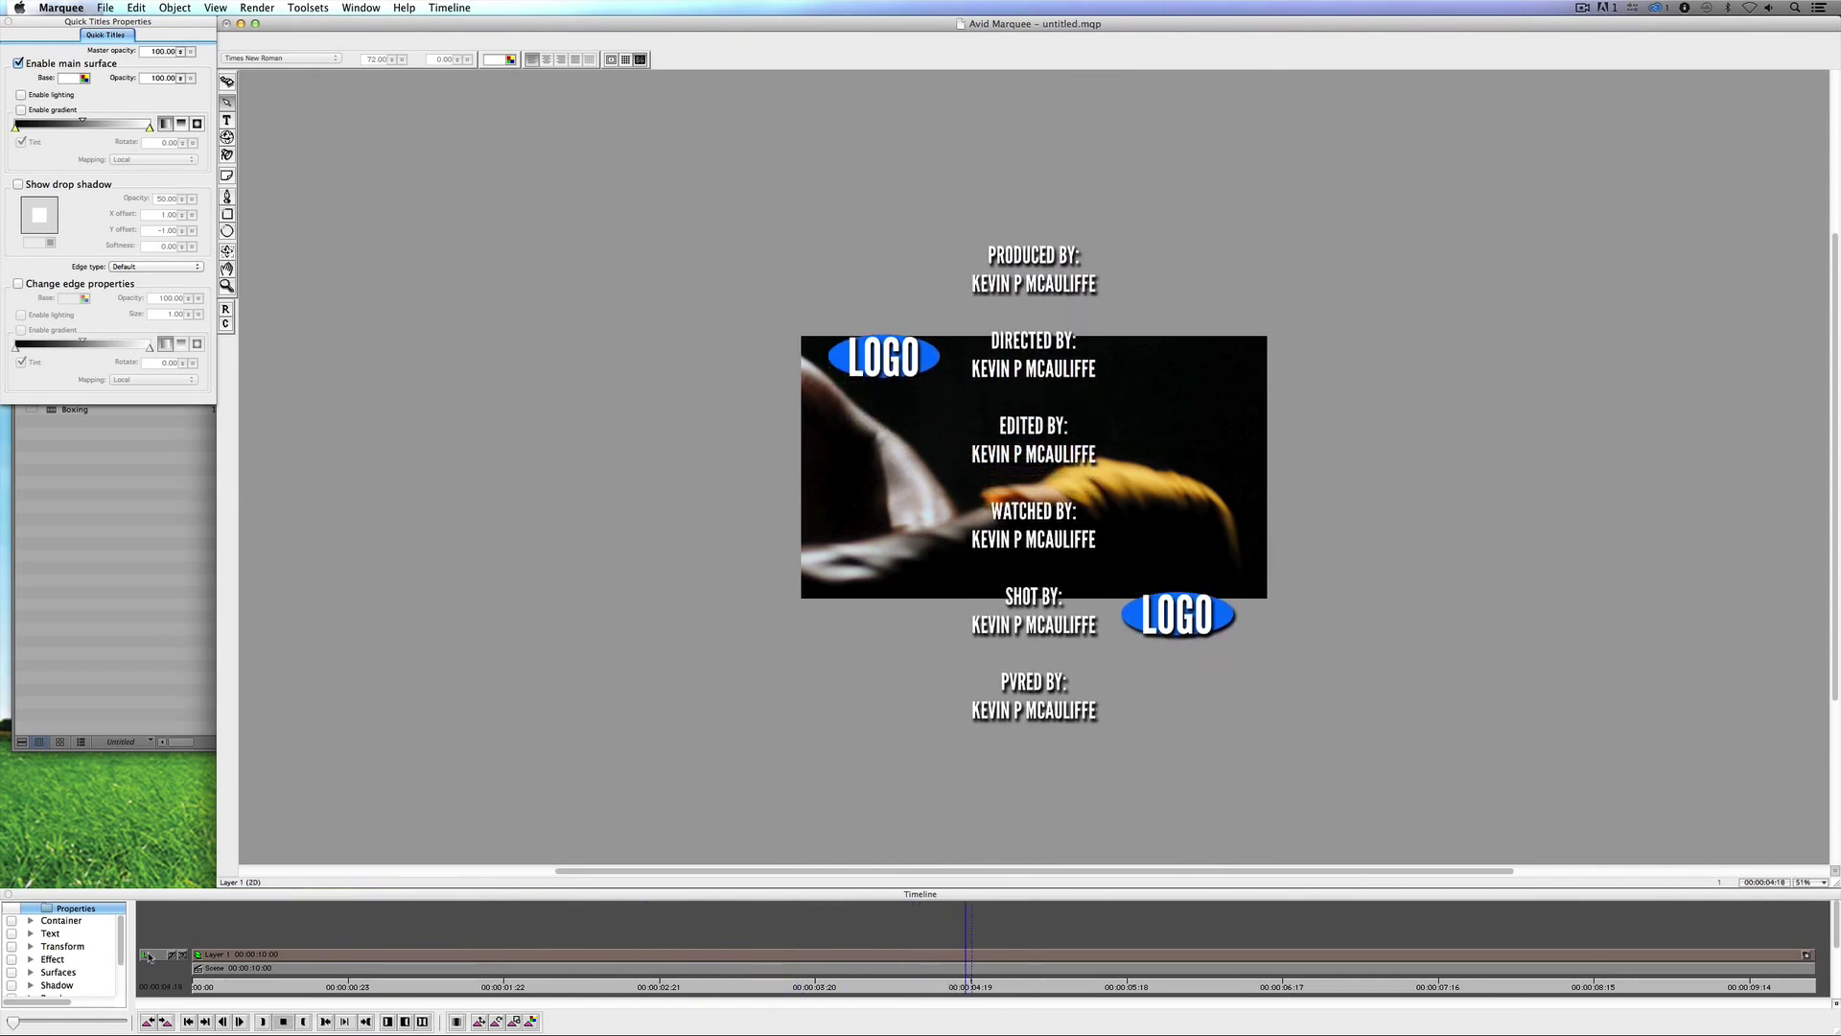
Step: Stop the preview and save the credit title to the Avid bin under its existing name
key("space")
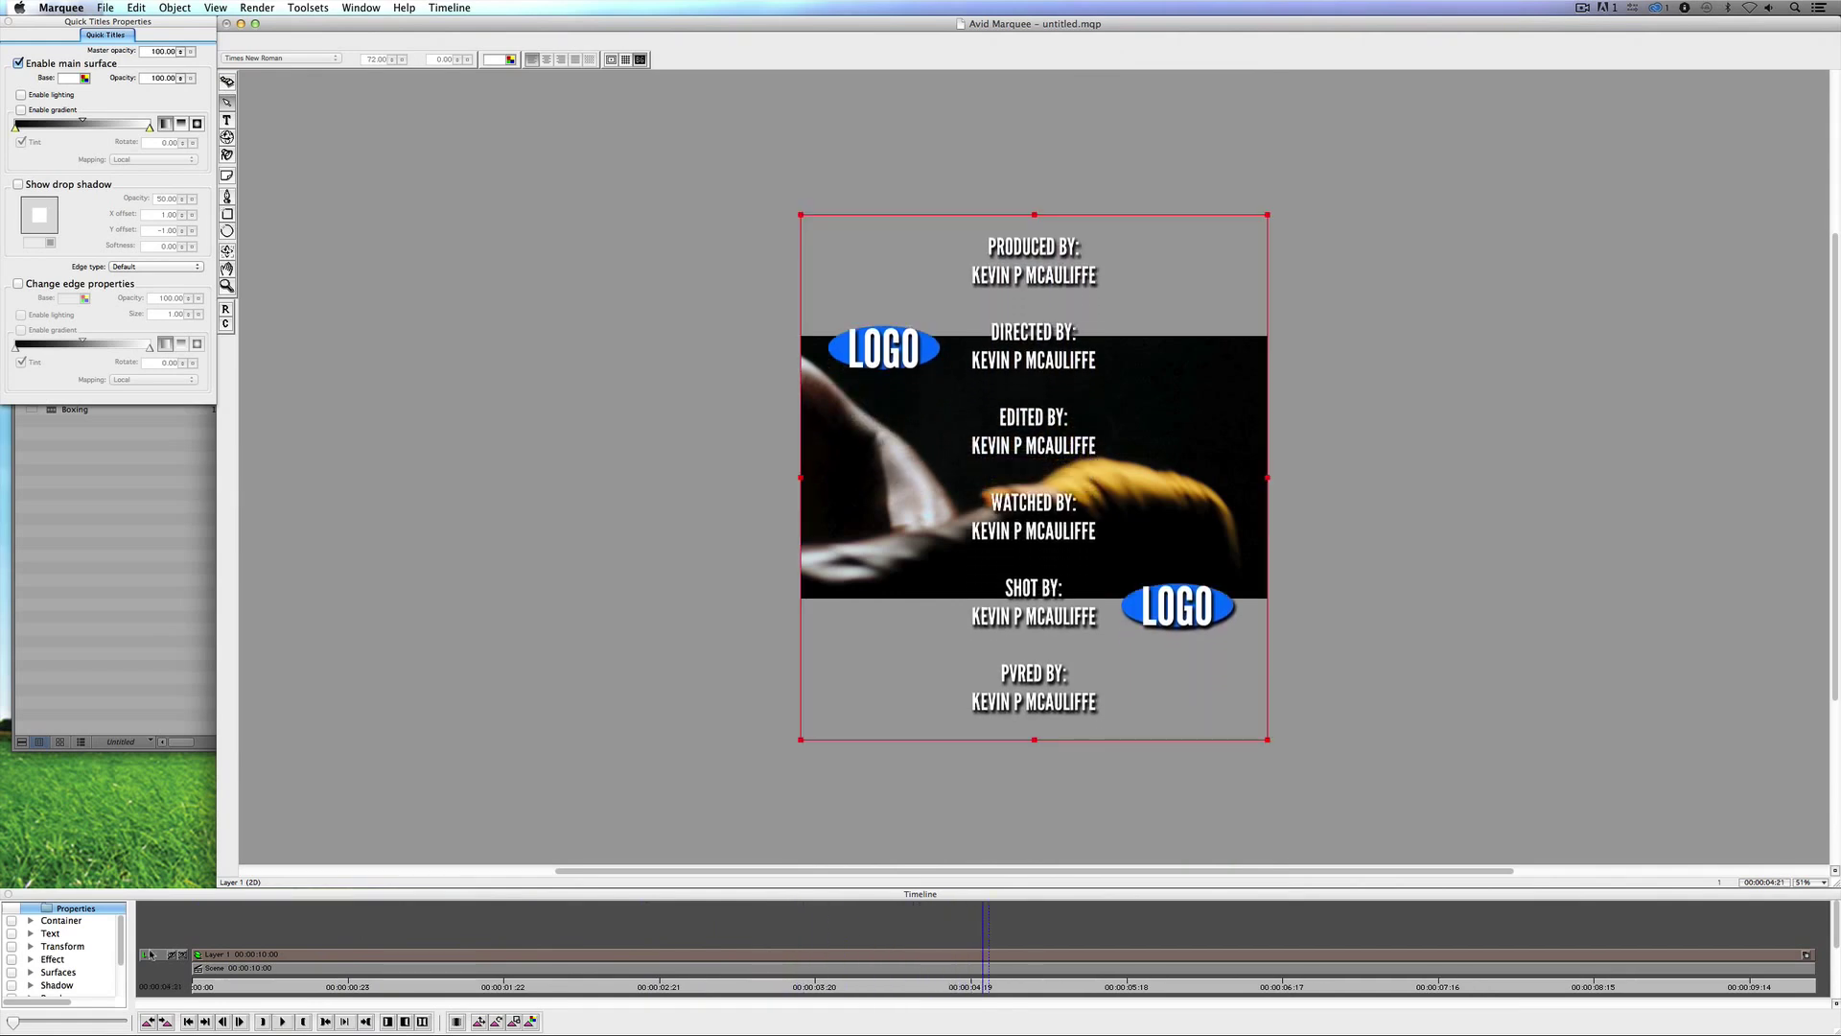
left_click(99, 11)
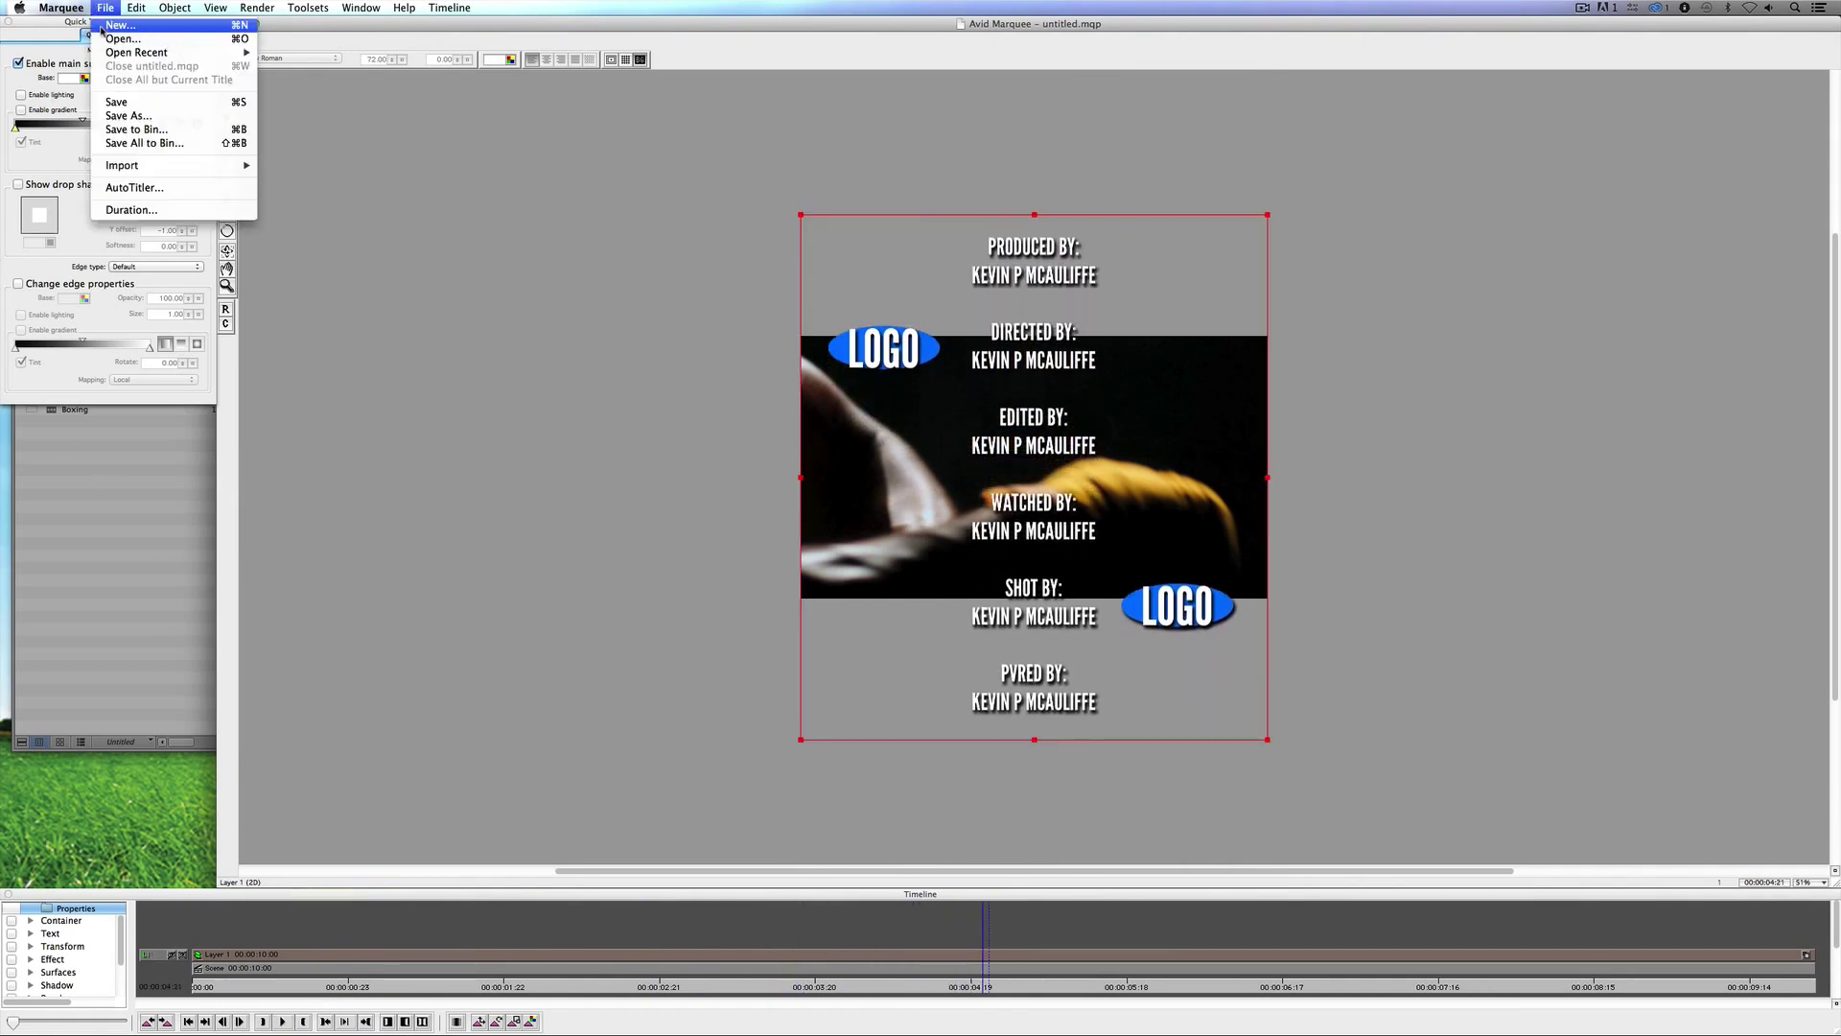
left_click(118, 130)
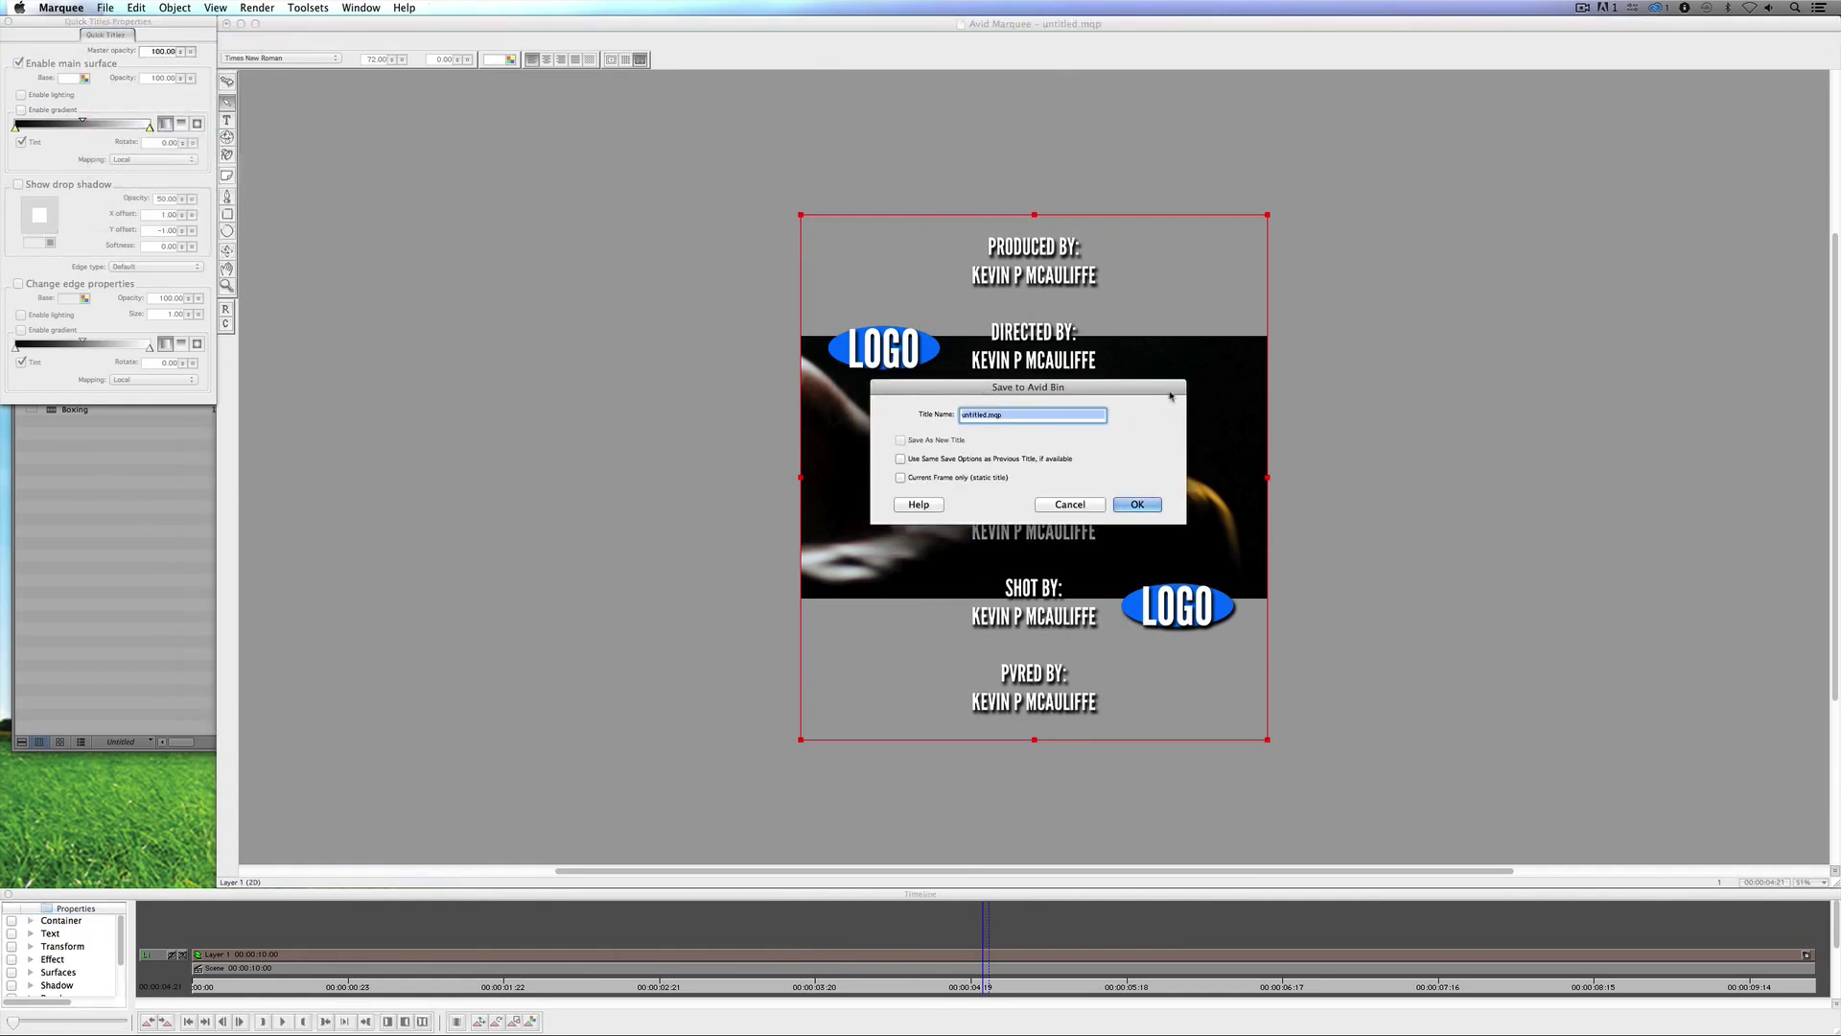
left_click(1134, 506)
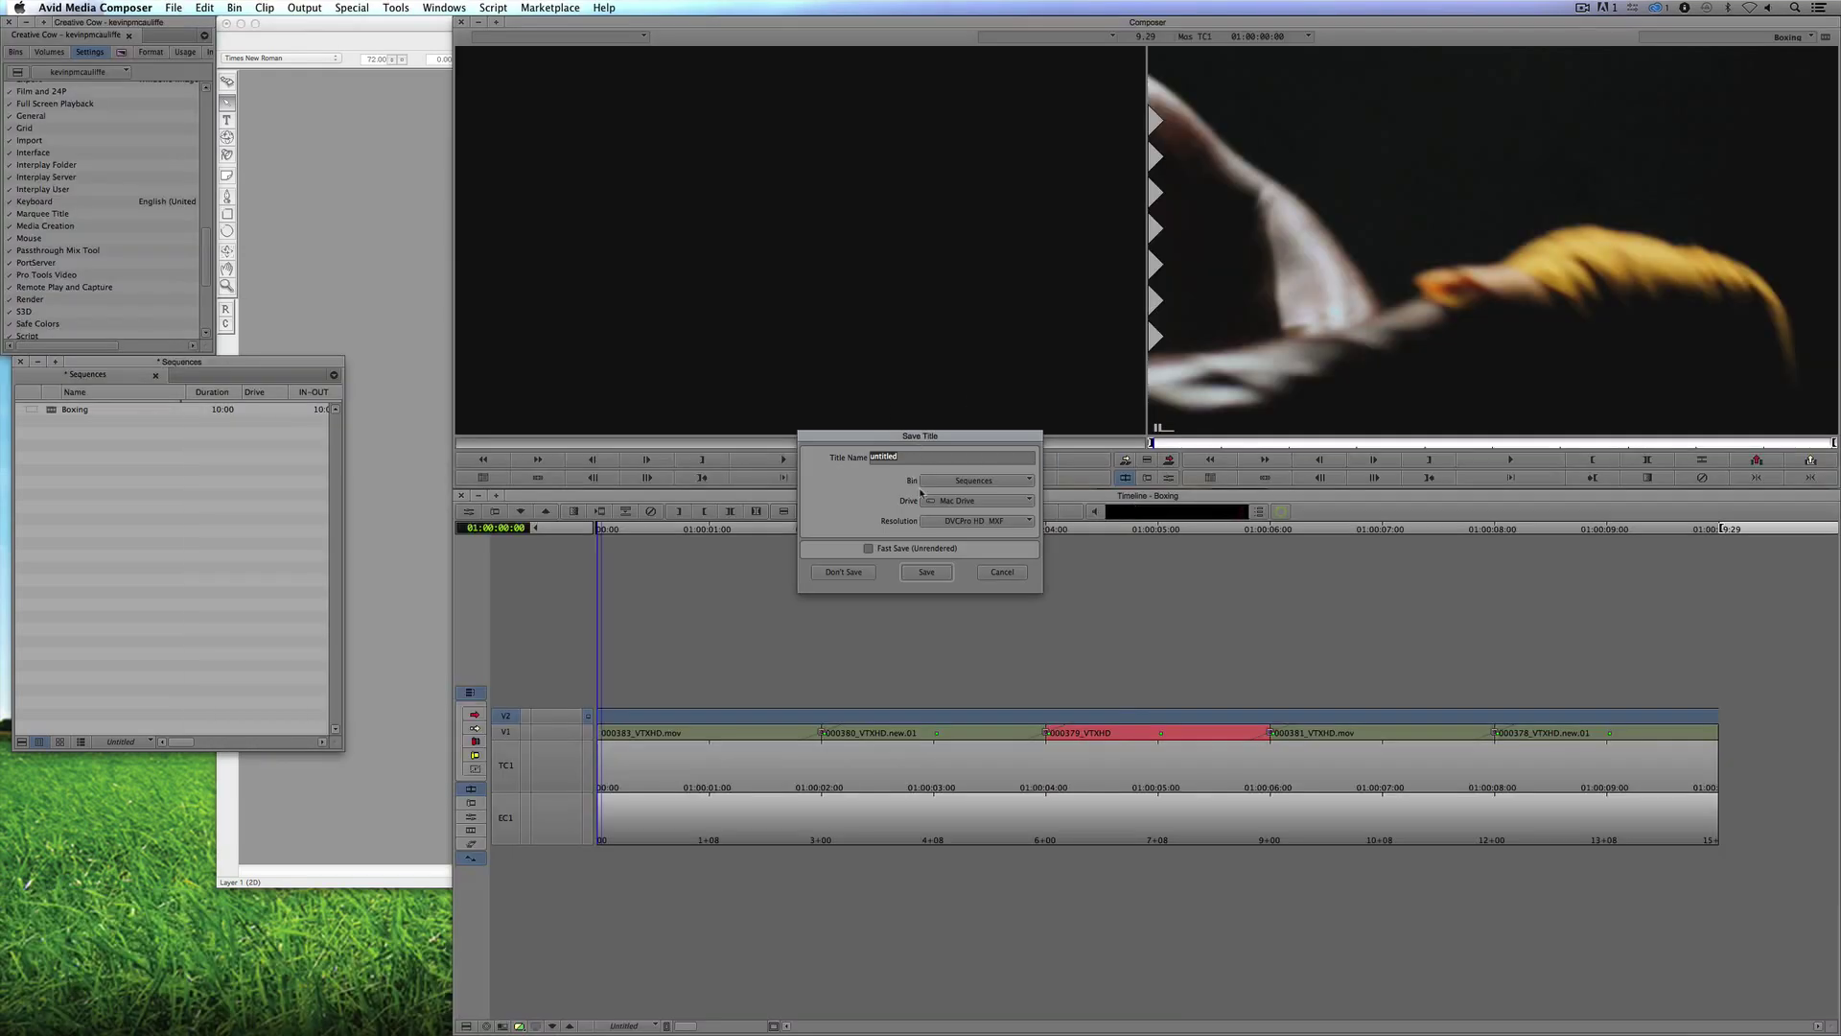
Step: Save the title to the Sequences bin on Mac Drive at DVCPro HD MXF, then load it in the source monitor
left_click(956, 500)
left_click(952, 525)
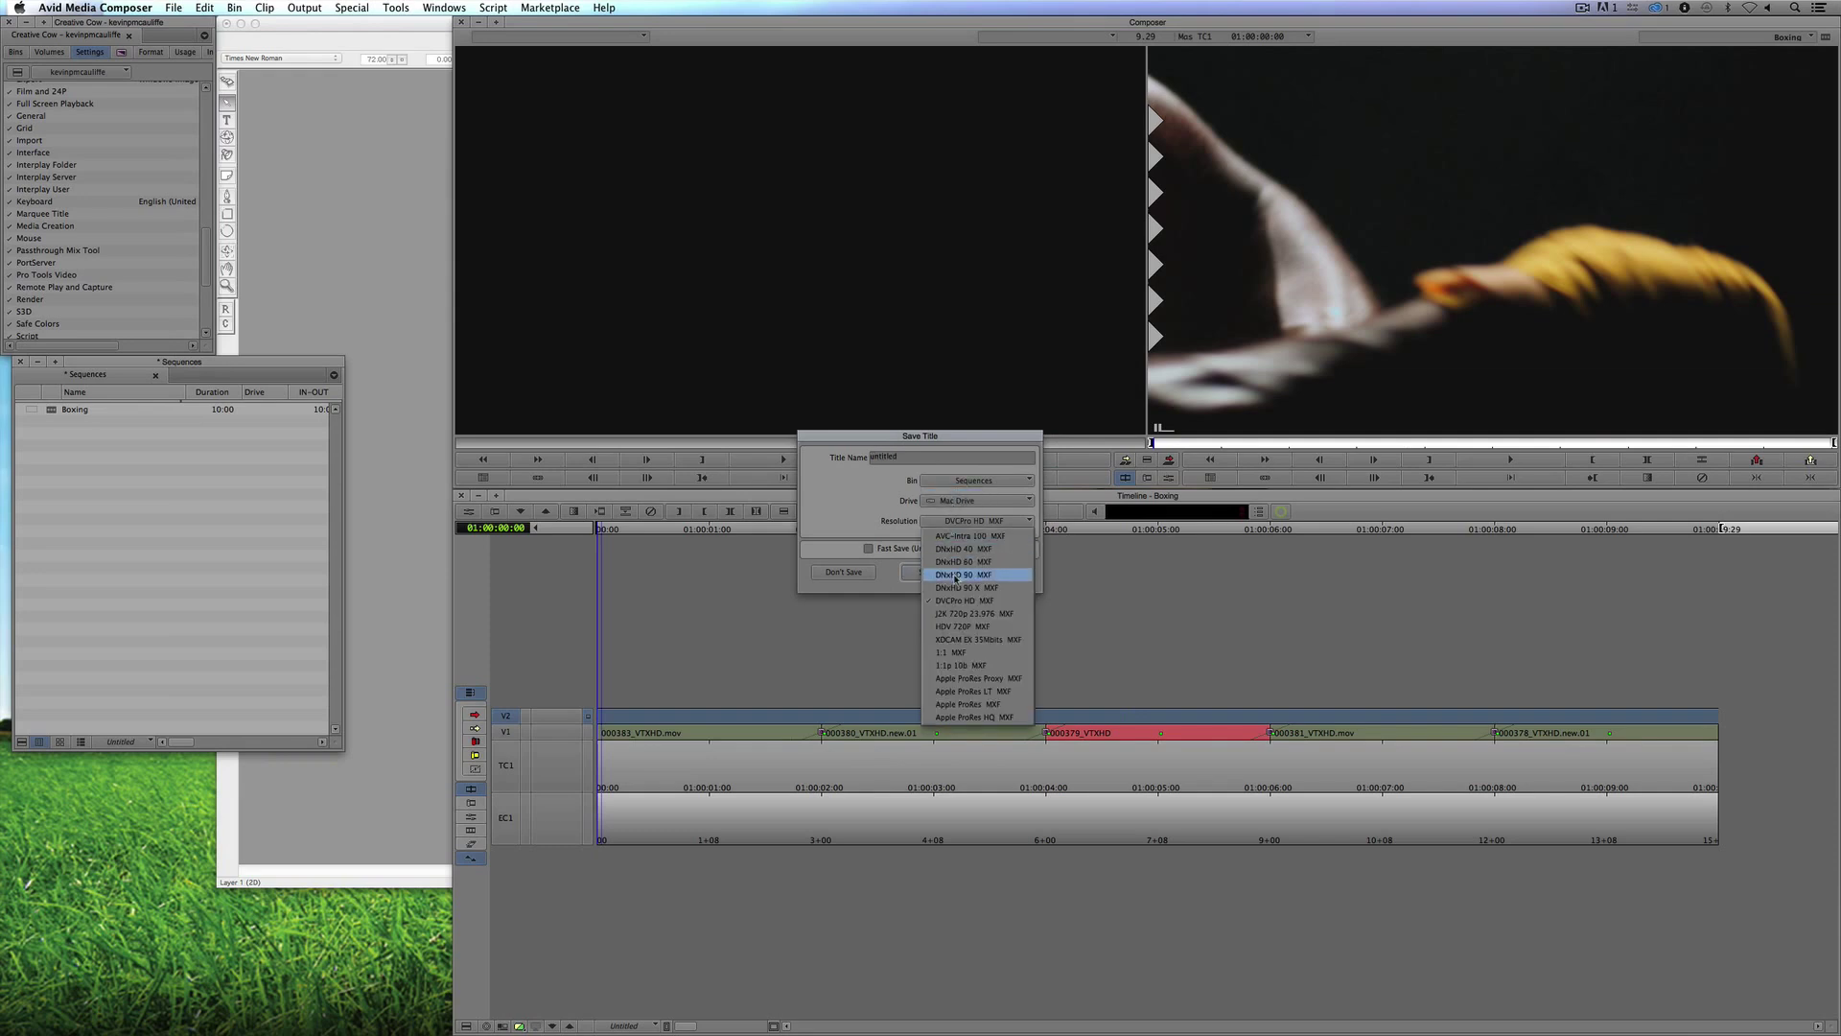
left_click(985, 578)
left_click(918, 580)
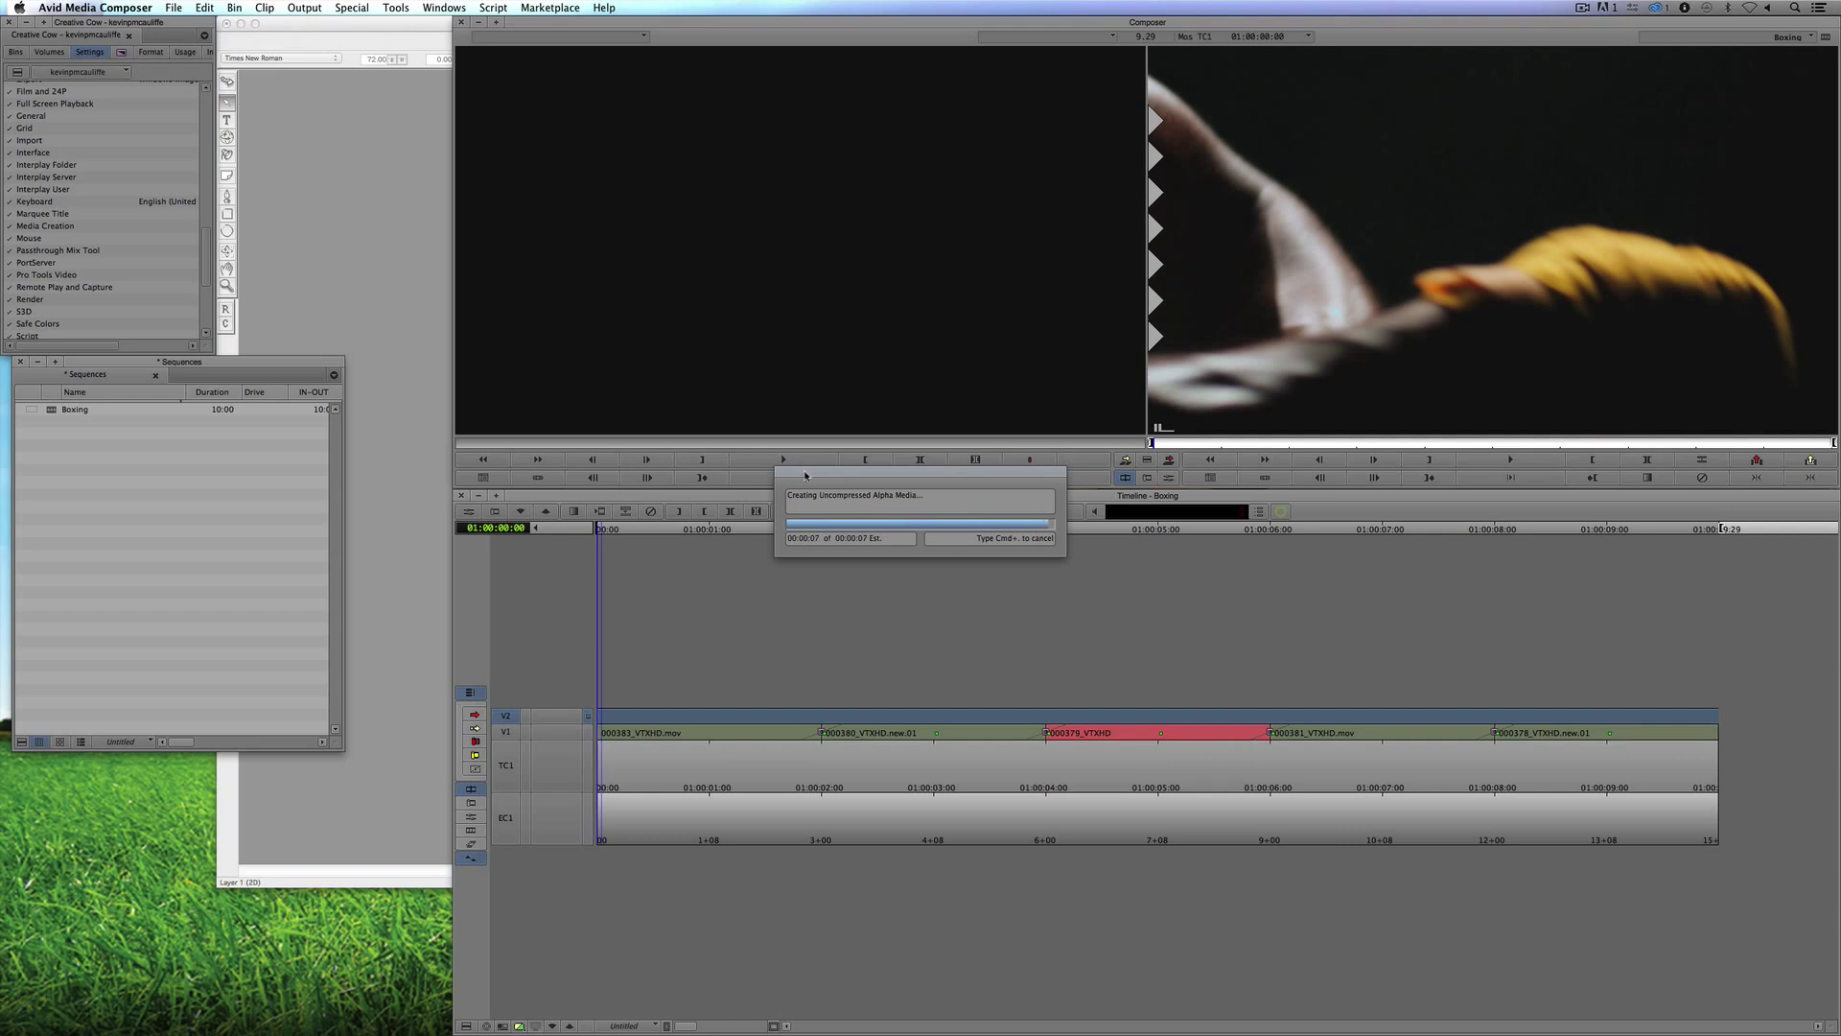
double_click(52, 414)
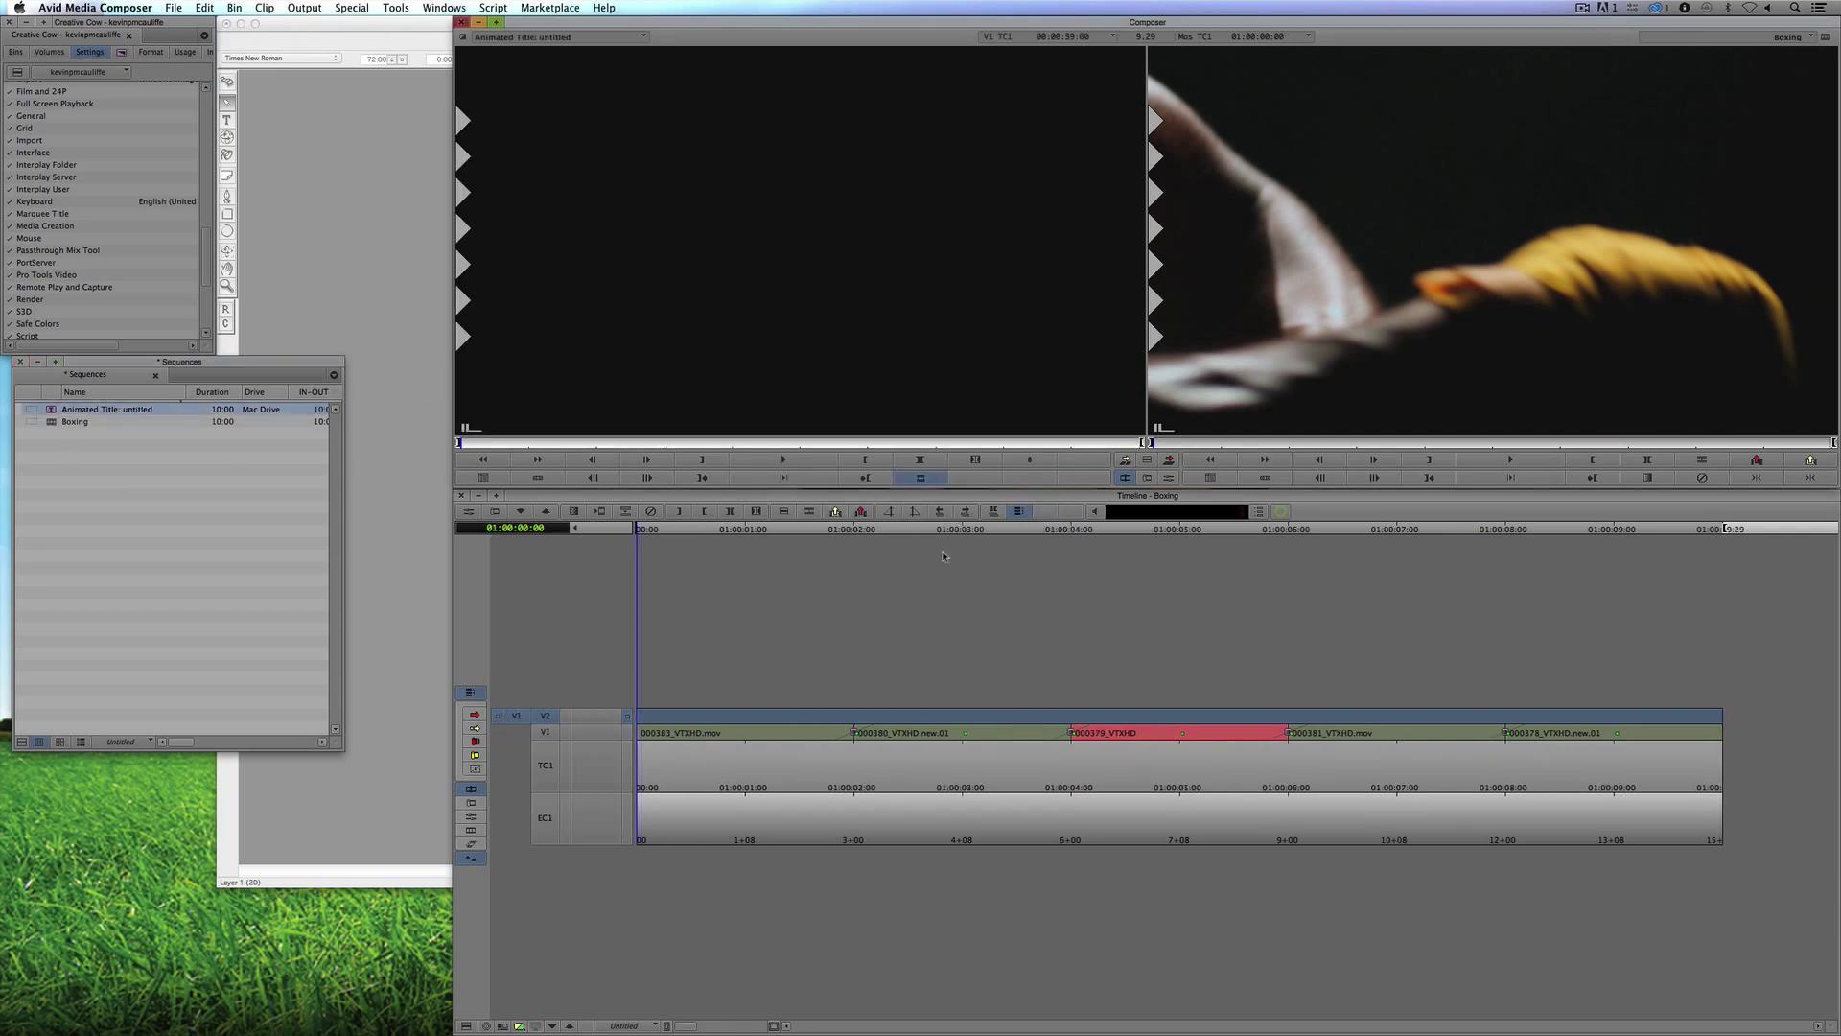
Step: Overwrite the animated title onto V2 of the Boxing sequence and play it from the start
left_click(921, 477)
left_click(791, 726)
left_click_drag(791, 727, 552, 722)
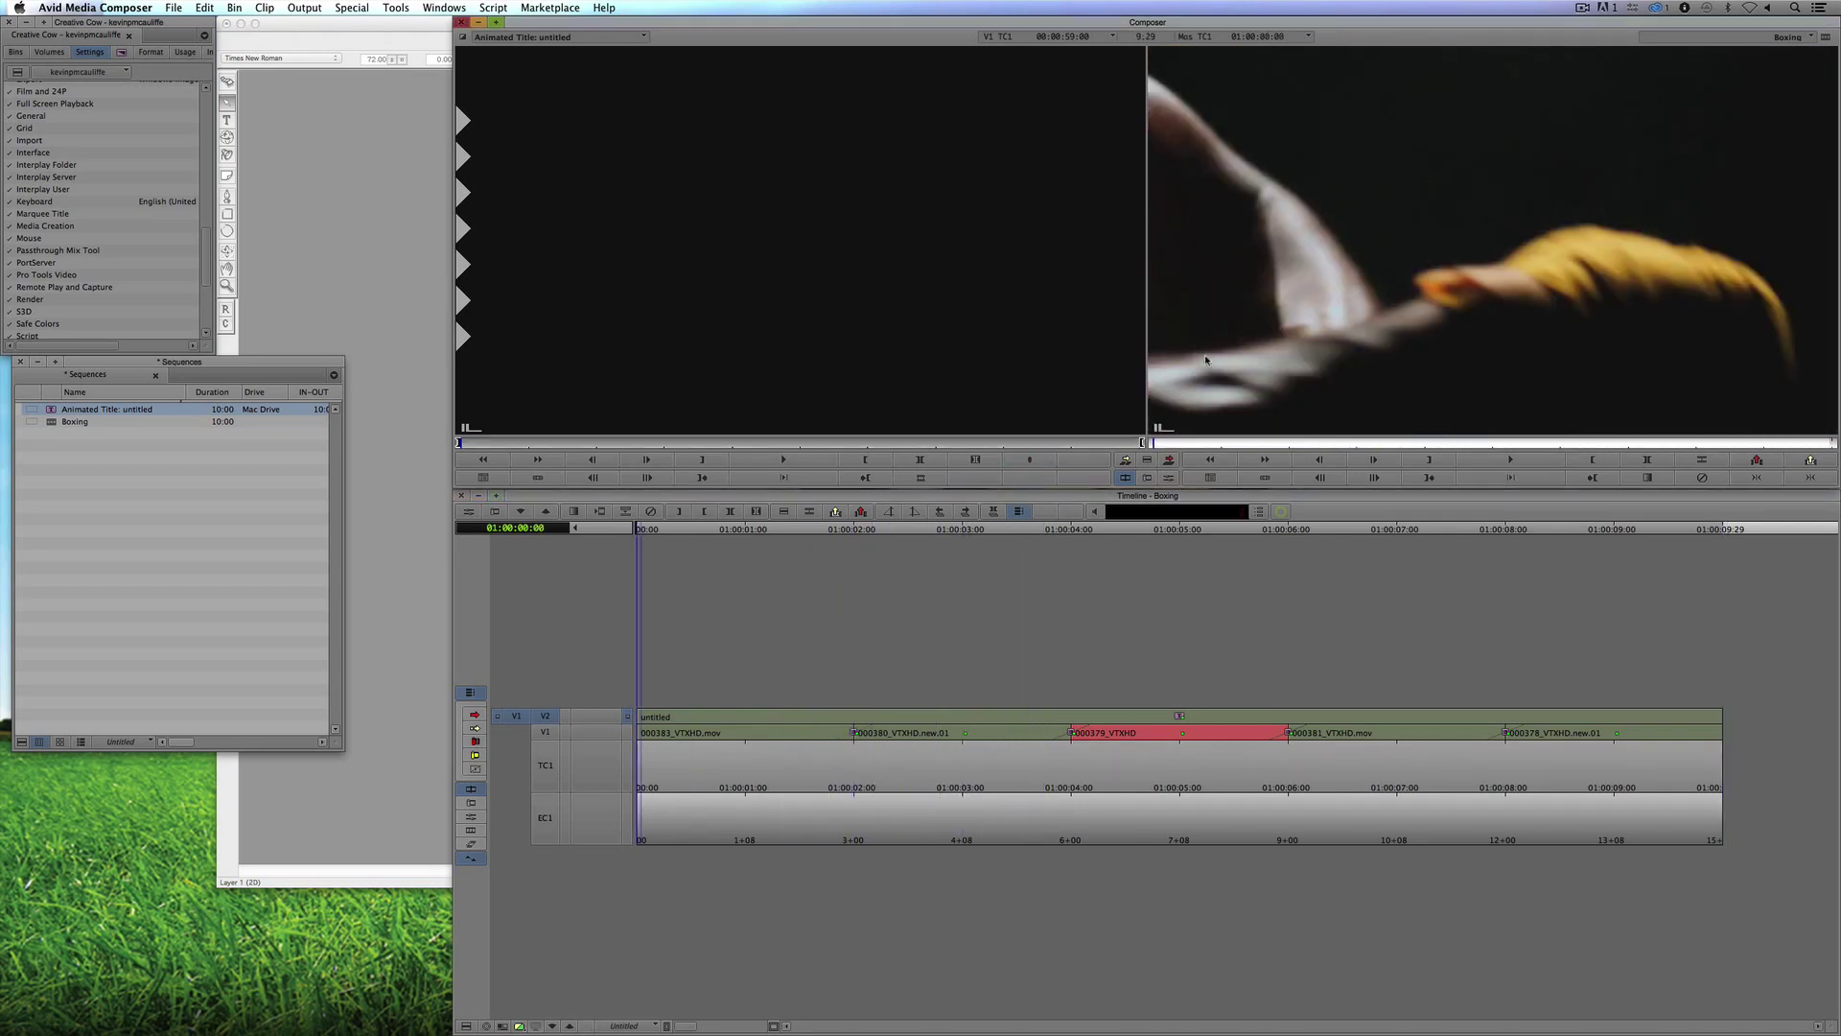
key("space")
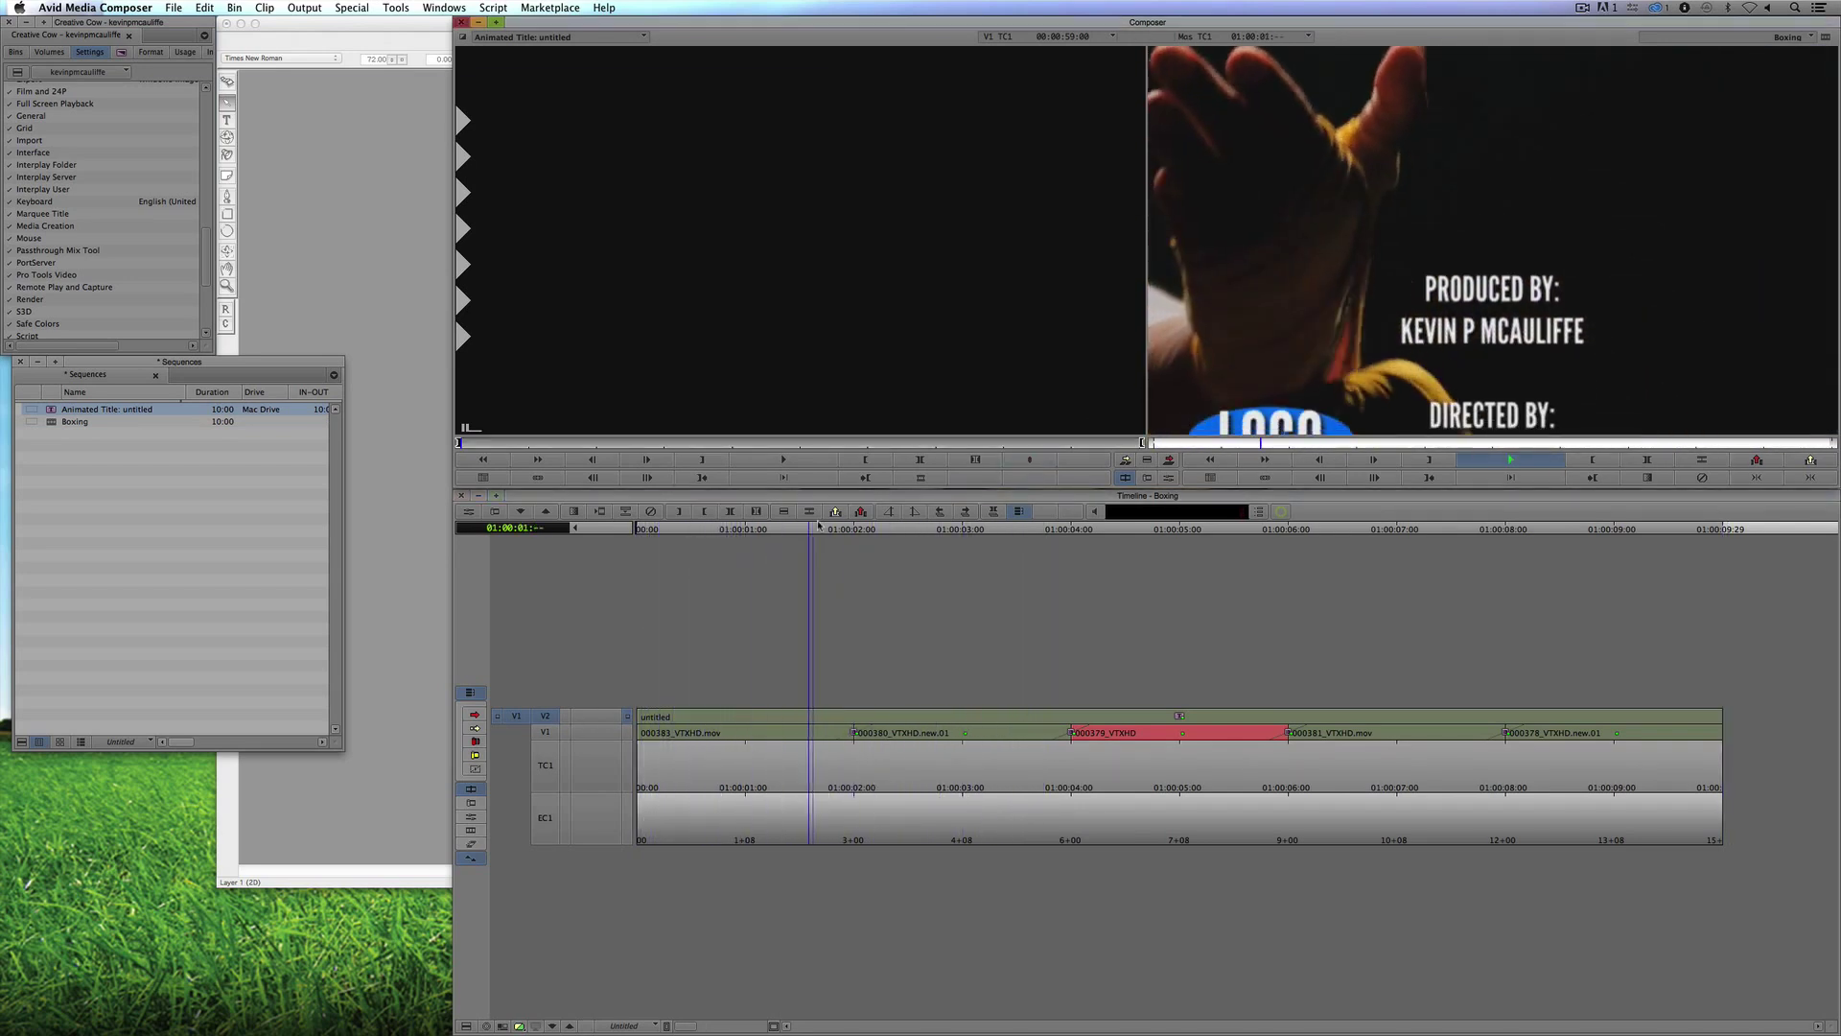